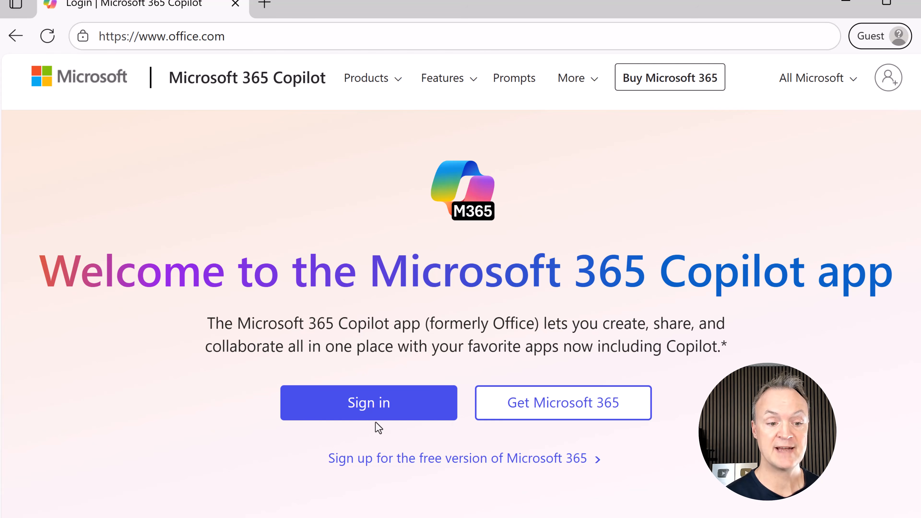
- Sign in to Microsoft 365 on office.com and open Word for the web from the available apps
left_click(379, 383)
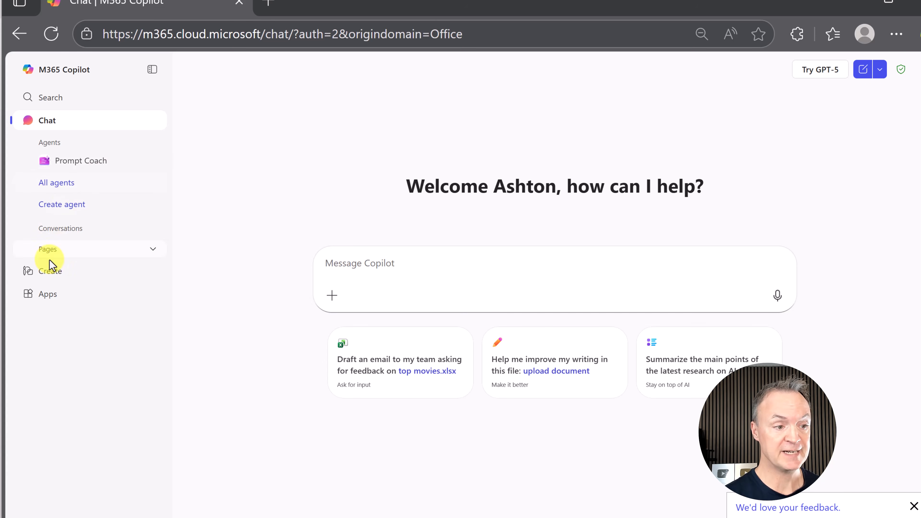
left_click(58, 302)
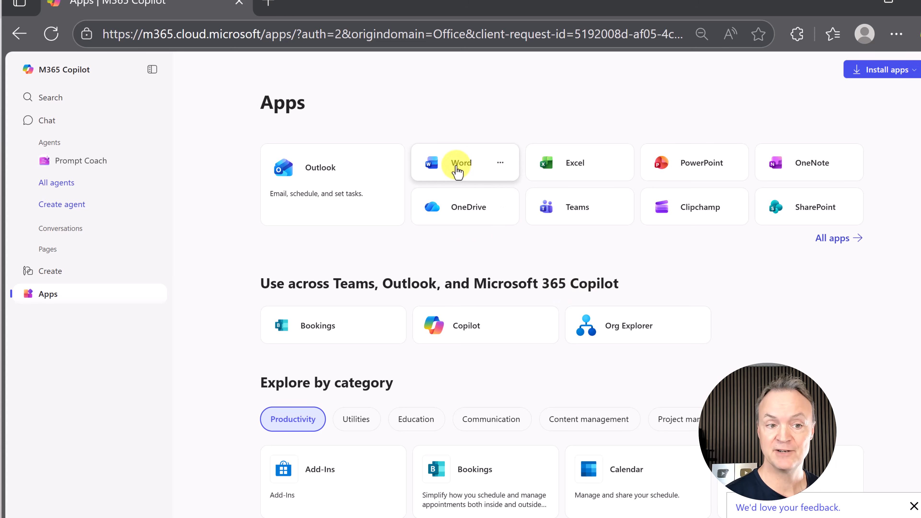
left_click(458, 170)
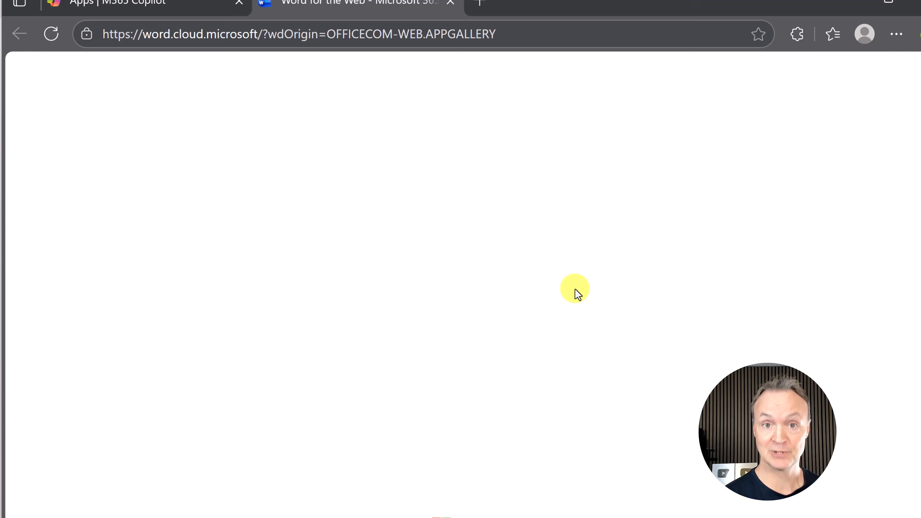
left_click(149, 325)
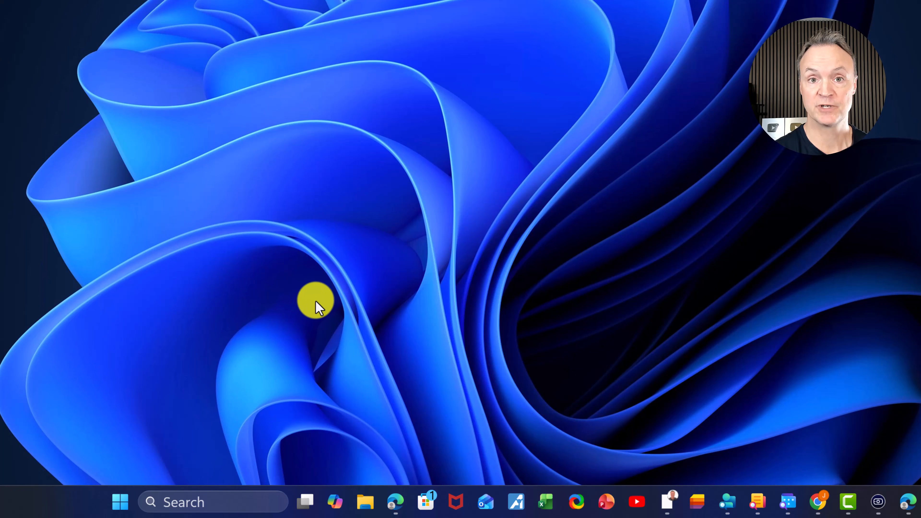
- Search Windows for "word" and open the Word desktop app
left_click(122, 502)
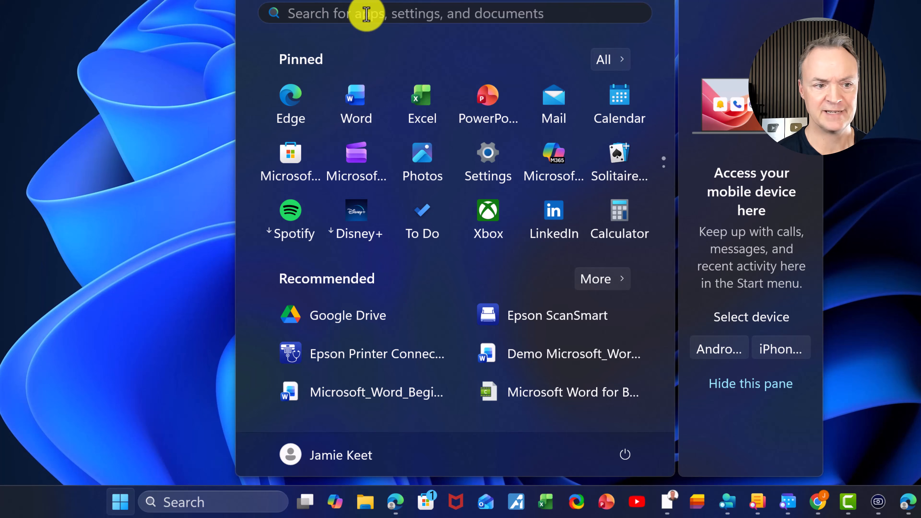
type("word")
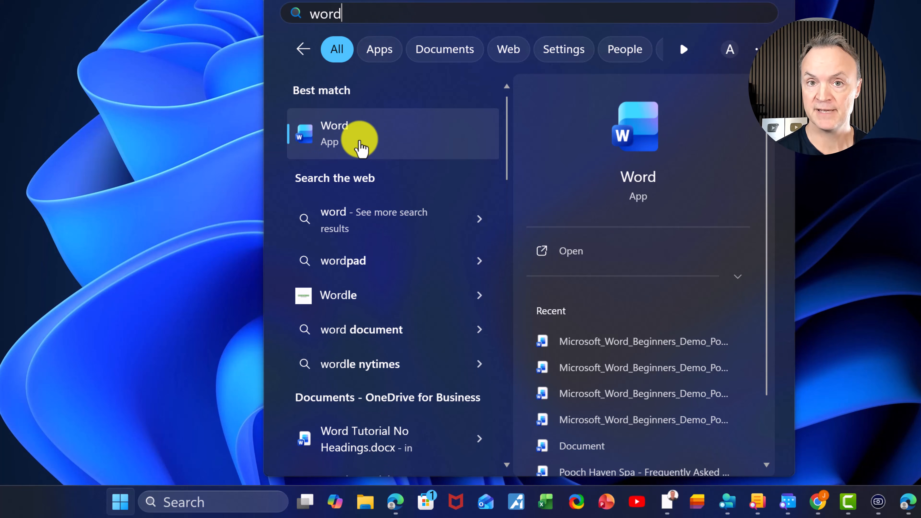
left_click(359, 145)
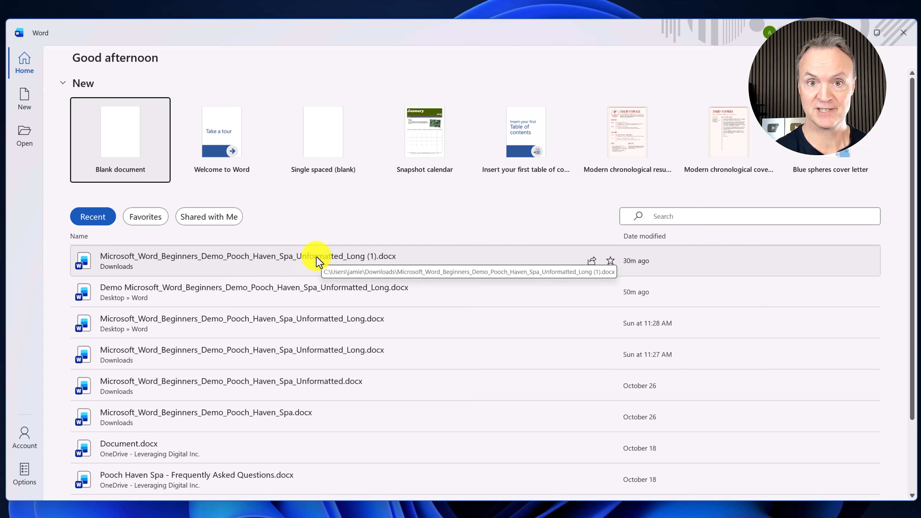
- Open Demo Microsoft_Word_Beginners_Demo_Pooch_Haven_Spa_Unformatted_Long.docx from the 0Word folder on the Desktop
left_click(36, 139)
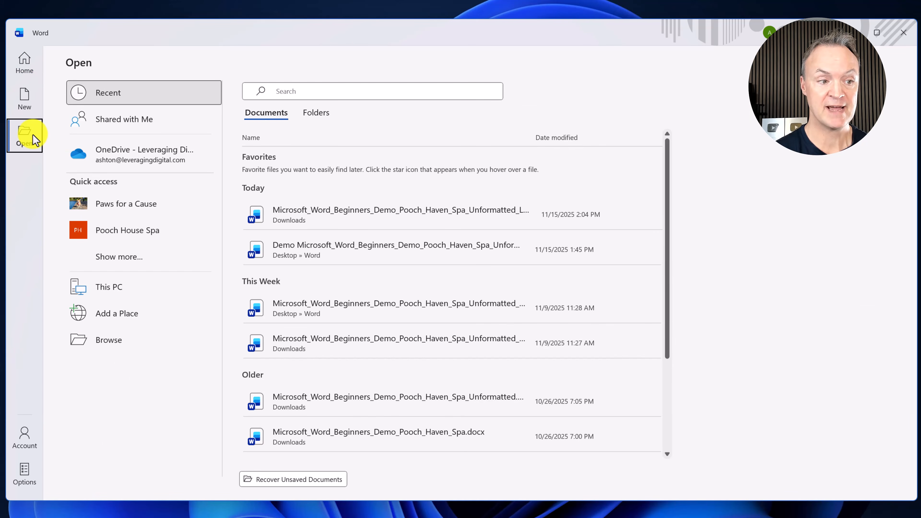
left_click(139, 349)
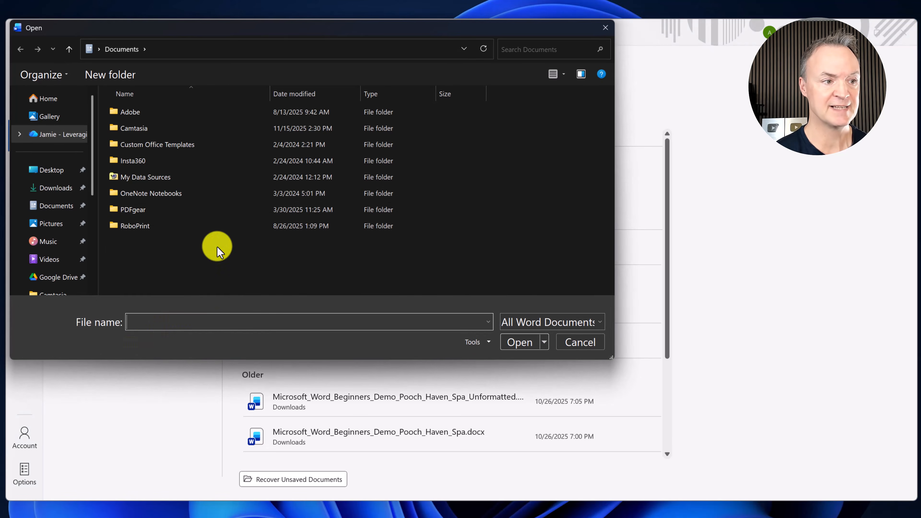
left_click(51, 170)
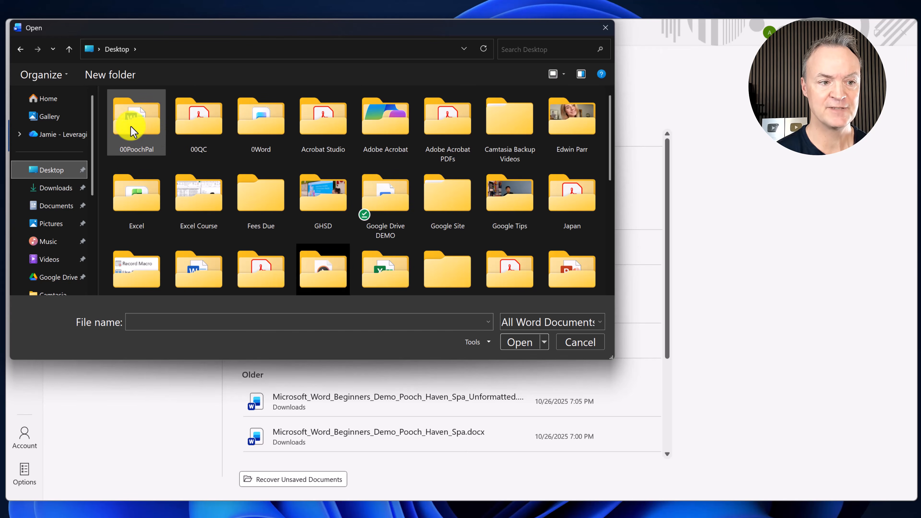
double_click(257, 130)
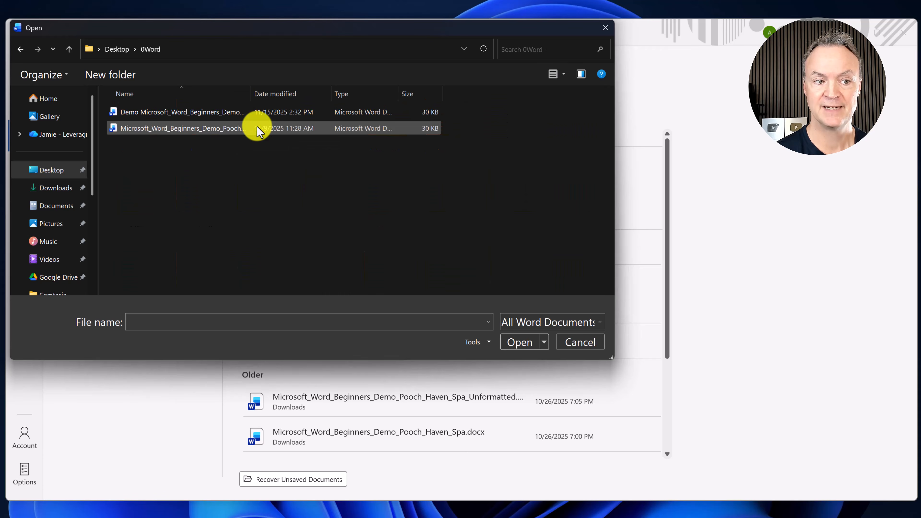
double_click(177, 113)
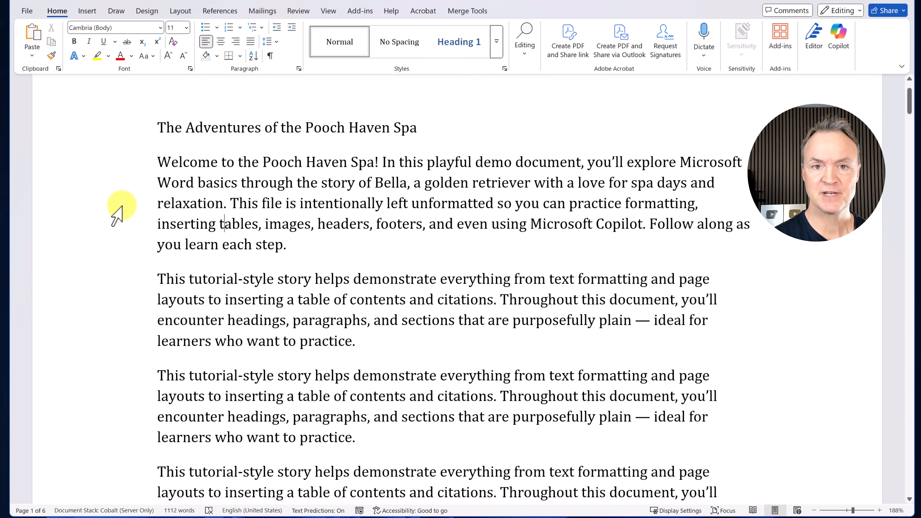
left_click(89, 13)
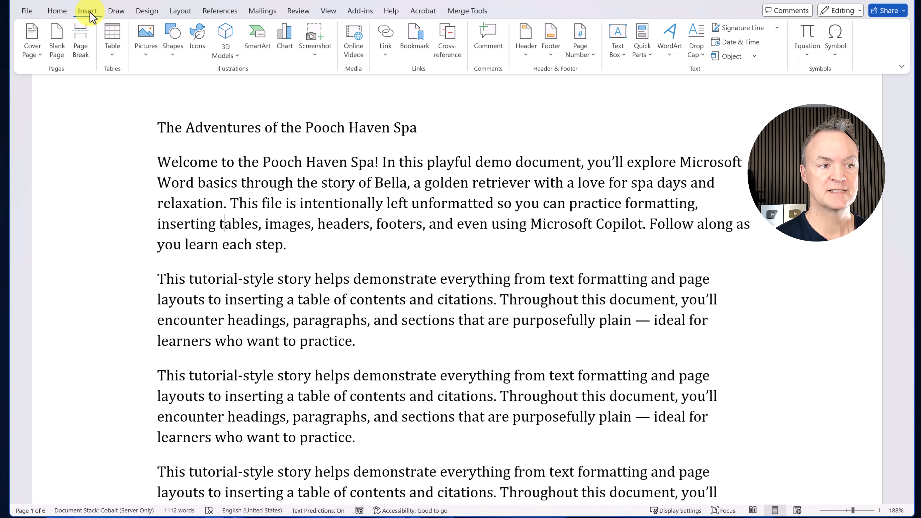
left_click(116, 12)
left_click(144, 14)
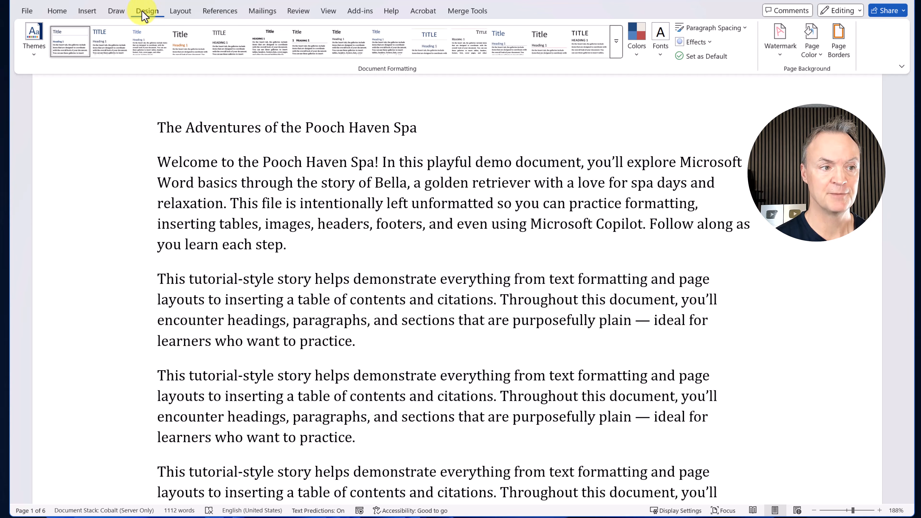
left_click(117, 12)
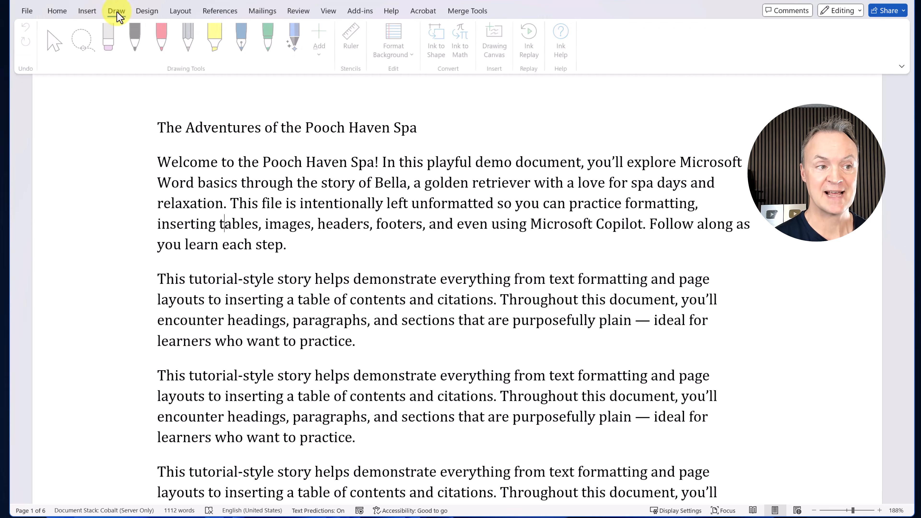
left_click(95, 14)
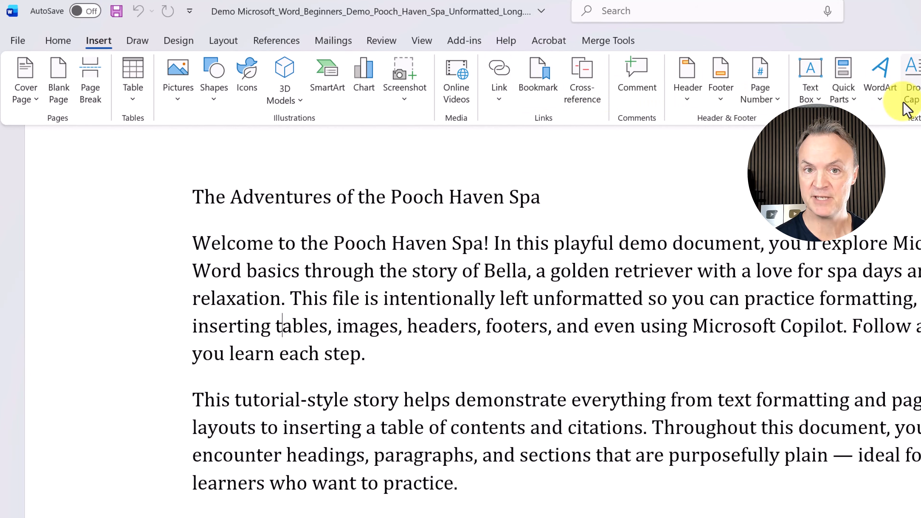
- View the full set of font options in the Font dialog and close it without changes
left_click(58, 41)
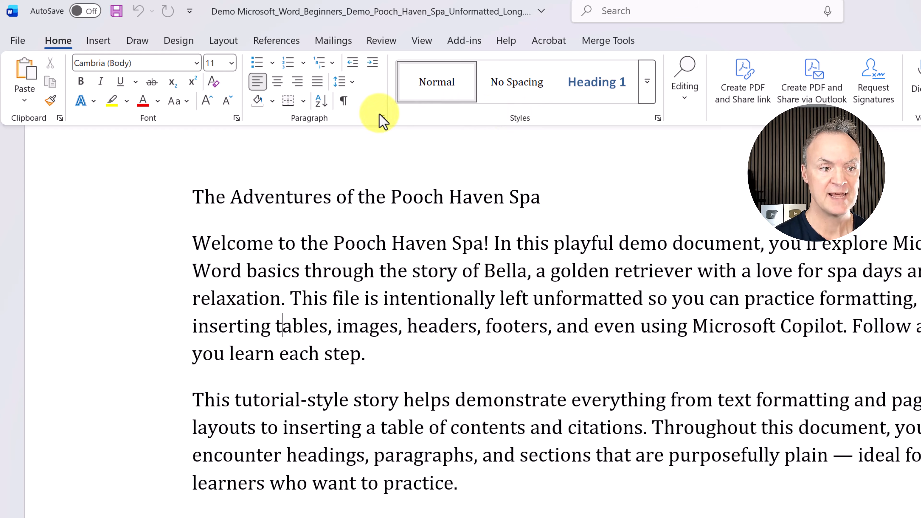
left_click(236, 118)
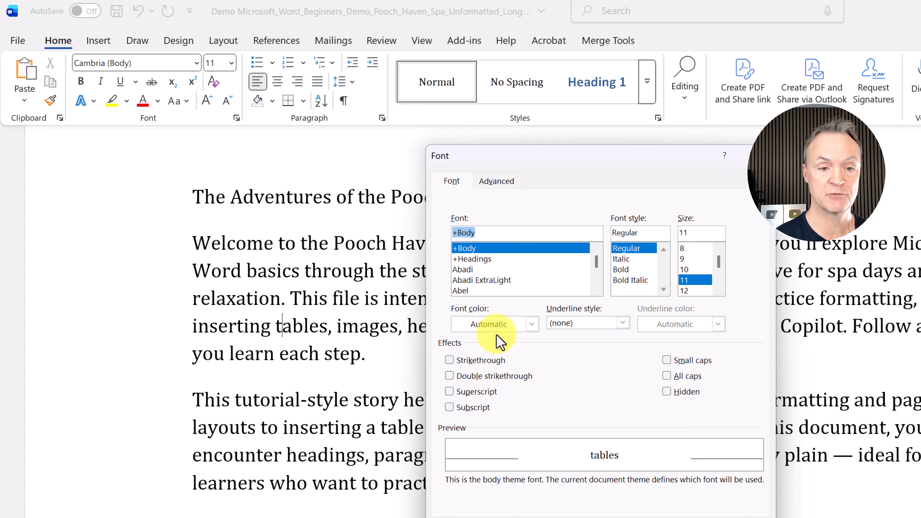
left_click(754, 164)
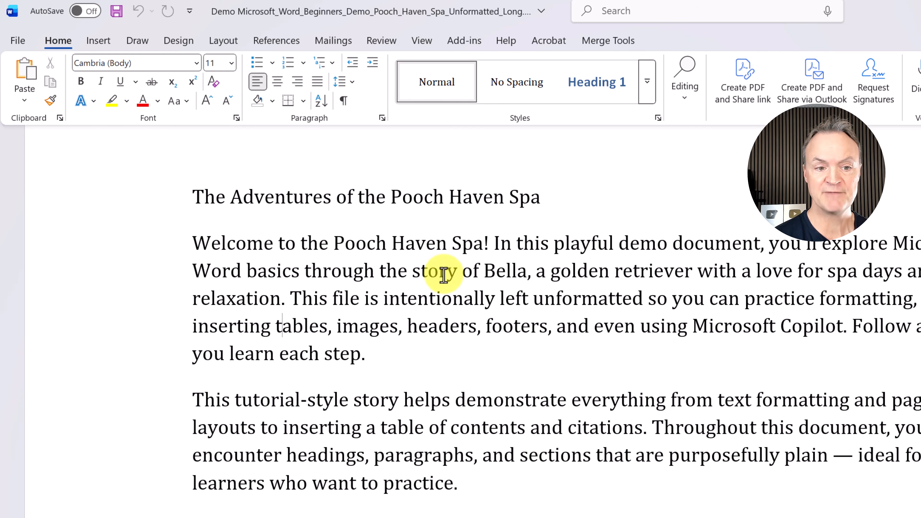
- View the document as one page and as multiple pages, and return it to page width
left_click(422, 40)
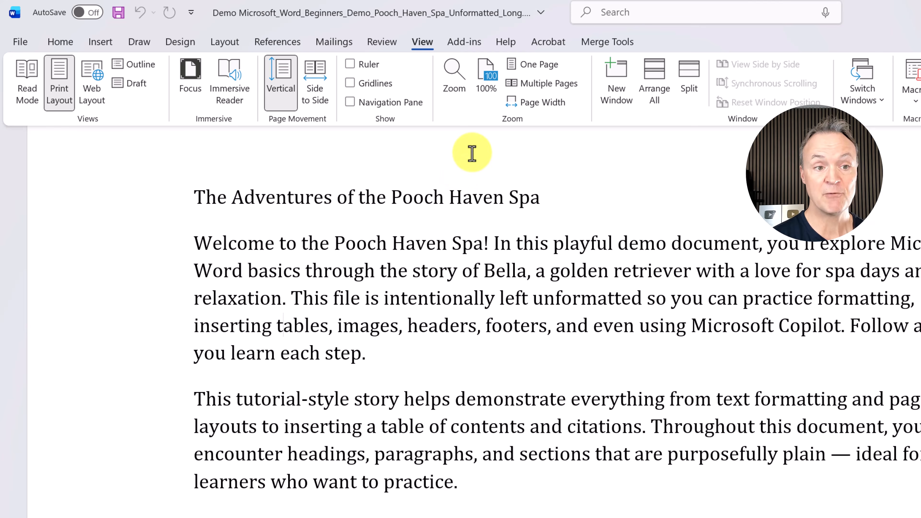
left_click(544, 65)
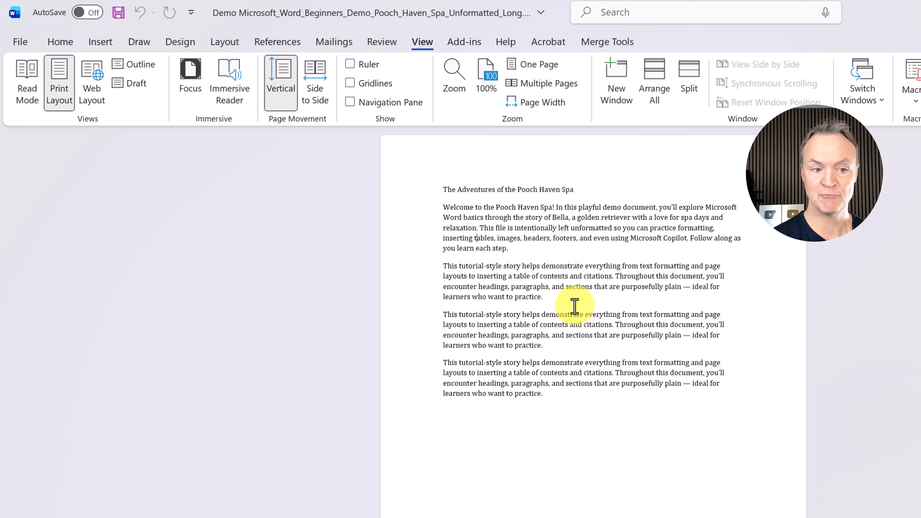
left_click(549, 83)
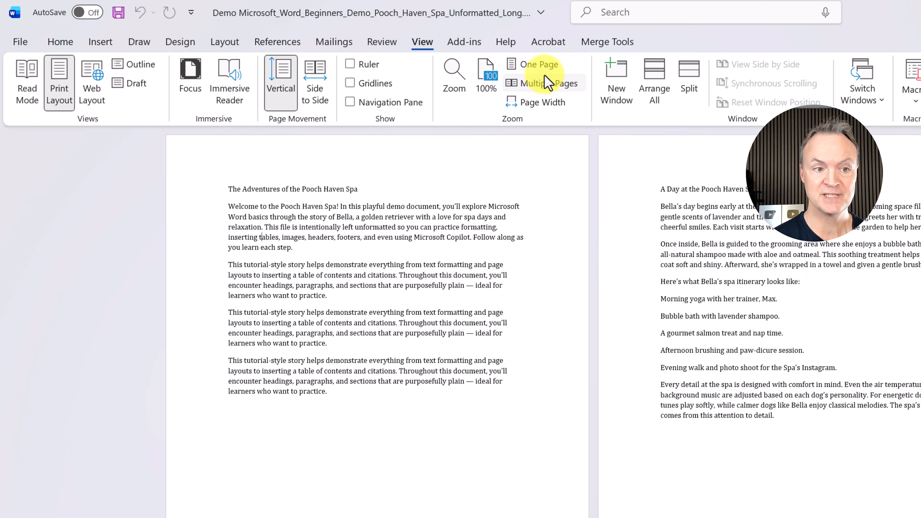
left_click(544, 102)
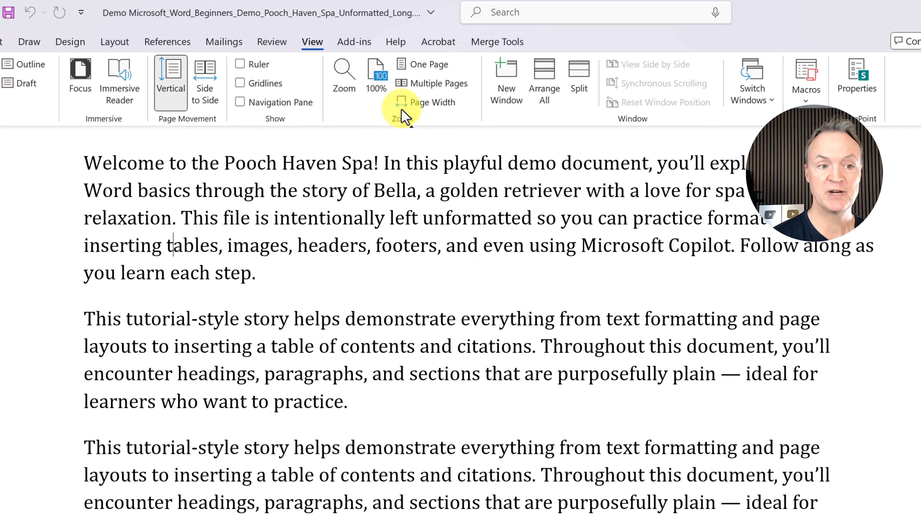
- Look over the preset levels in the Zoom dialog, cancel it, and locate the zoom slider
left_click(343, 78)
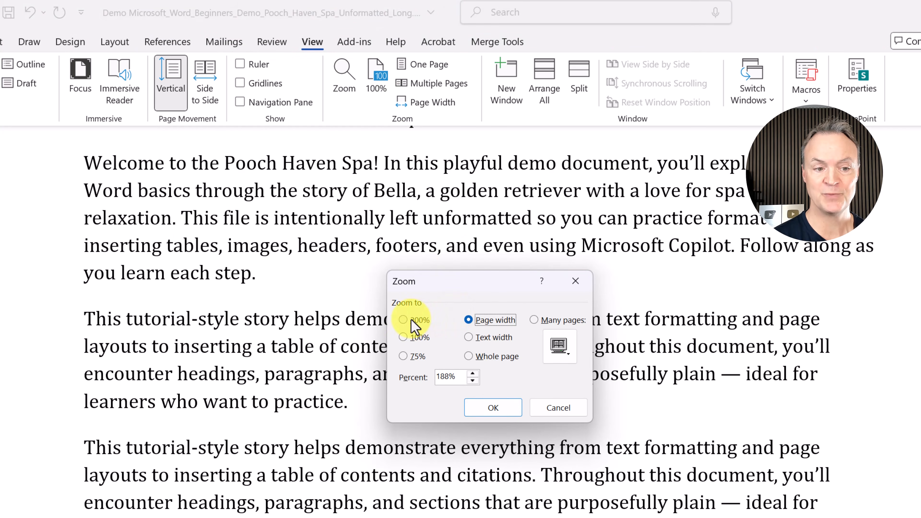
left_click(544, 410)
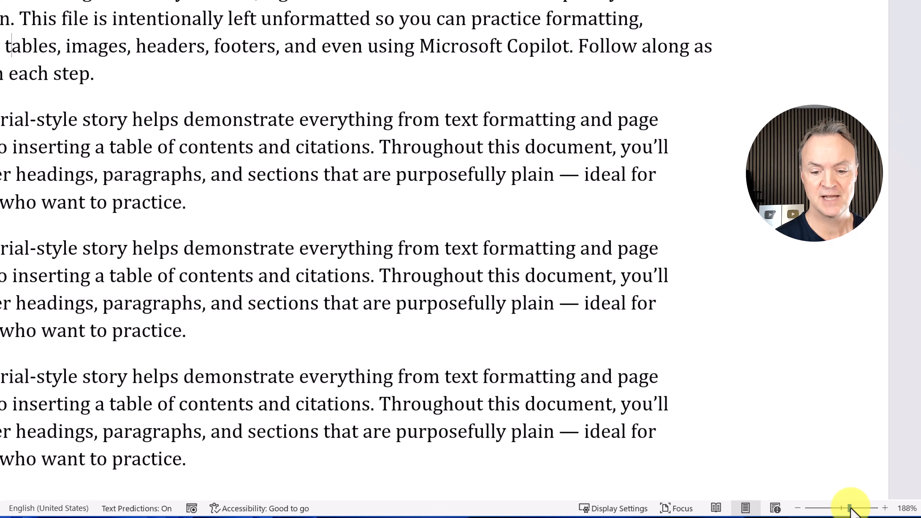
mouse_move(850, 508)
left_mouse_down()
mouse_move(842, 507)
mouse_move(850, 508)
left_mouse_up()
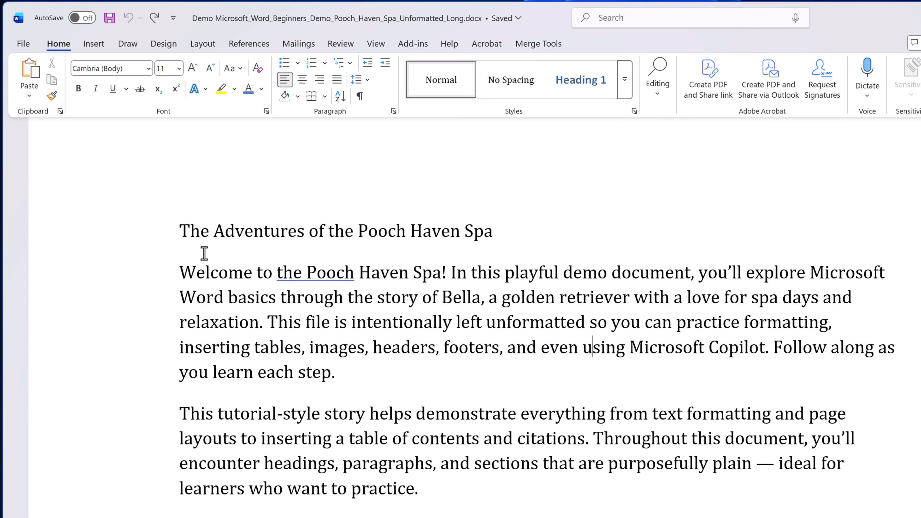
- Set the font size of the title "The Adventures of the Pooch Haven Spa" to 28
left_click_drag(493, 233, 189, 238)
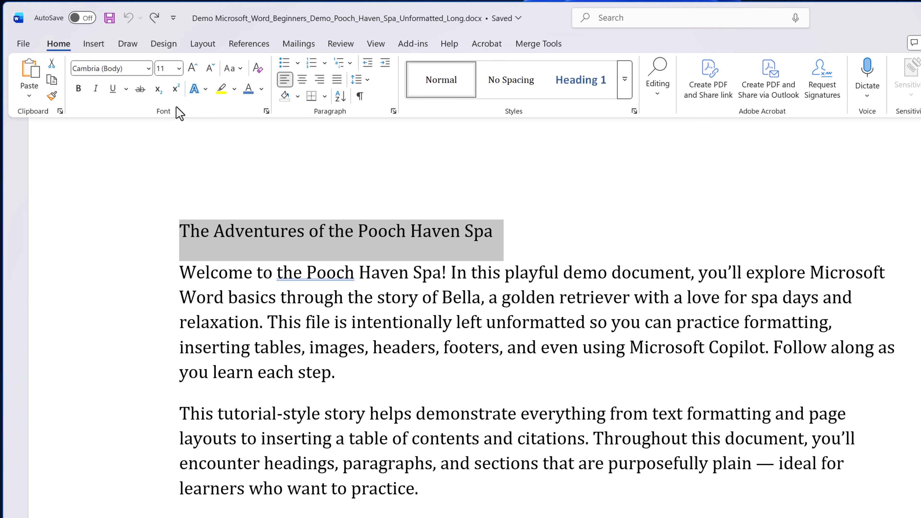
left_click(179, 69)
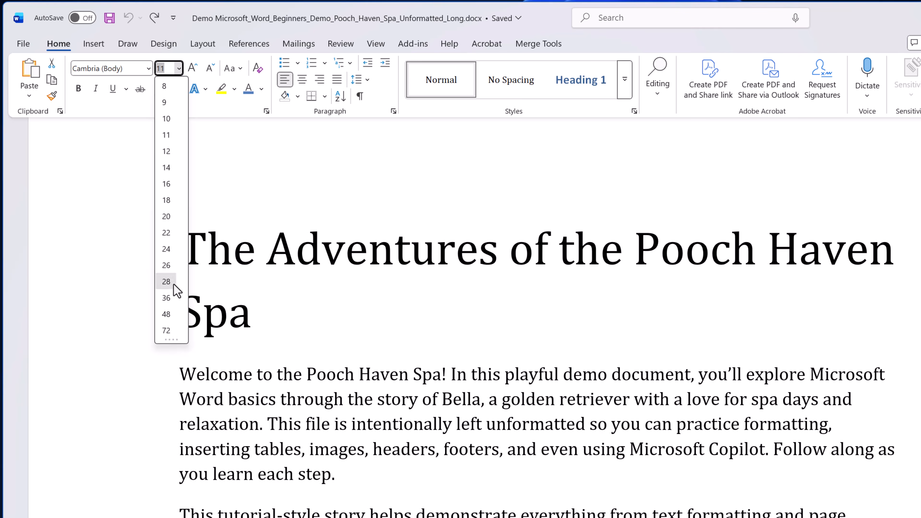
left_click(170, 282)
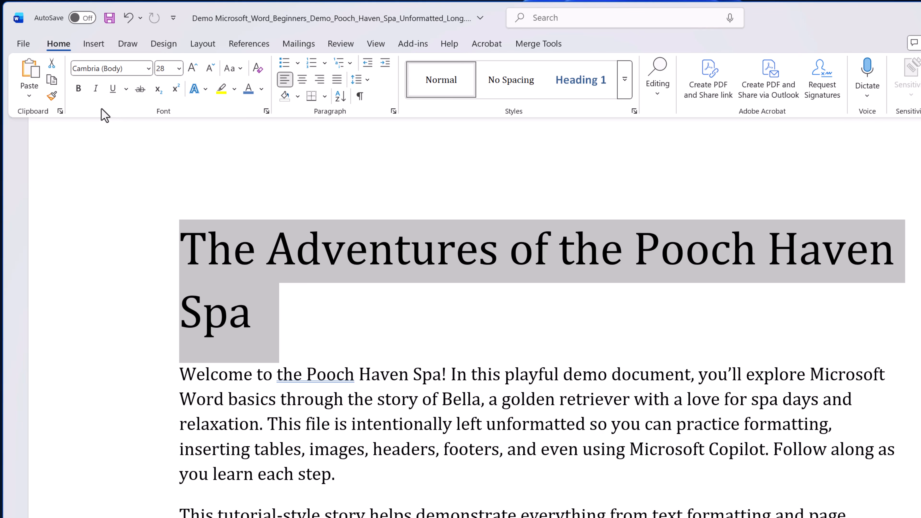
- Make the document title bold and set its font to Aharoni
left_click(78, 89)
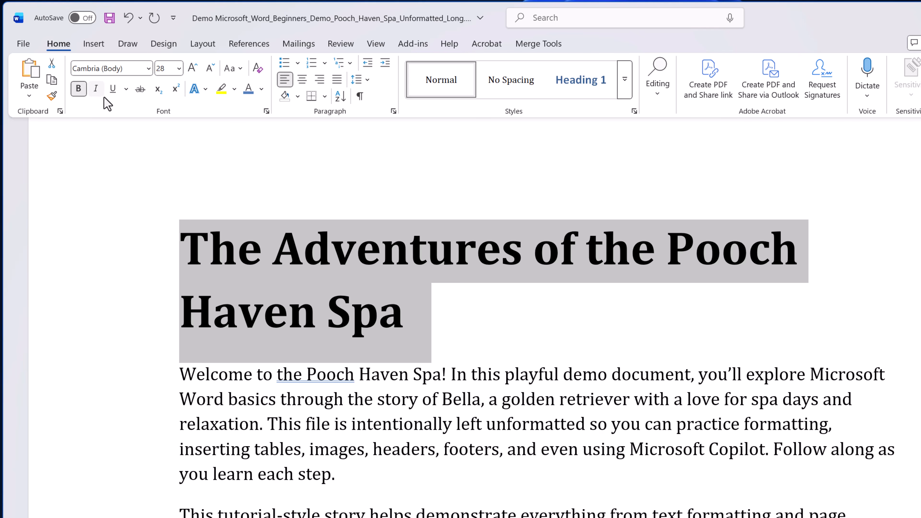
left_click(149, 68)
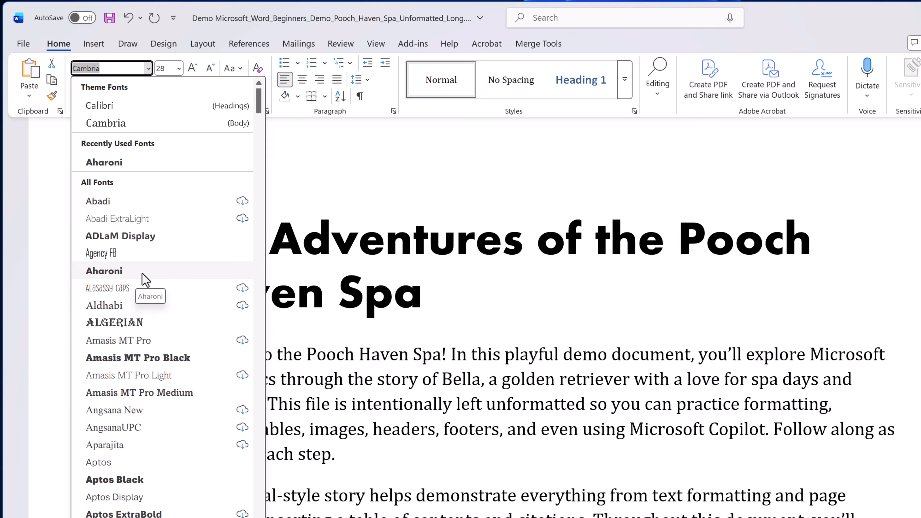
left_click(141, 277)
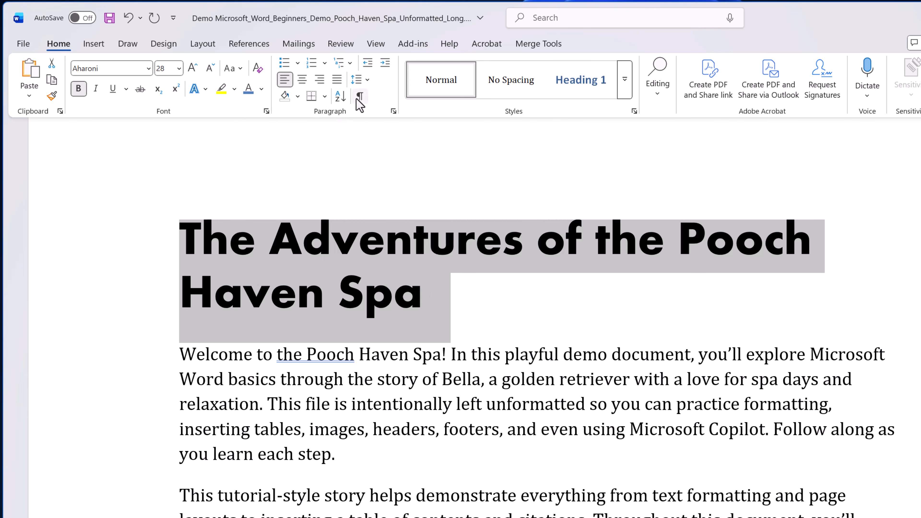
- Center the document title and set its font color to the theme's black
left_click(302, 79)
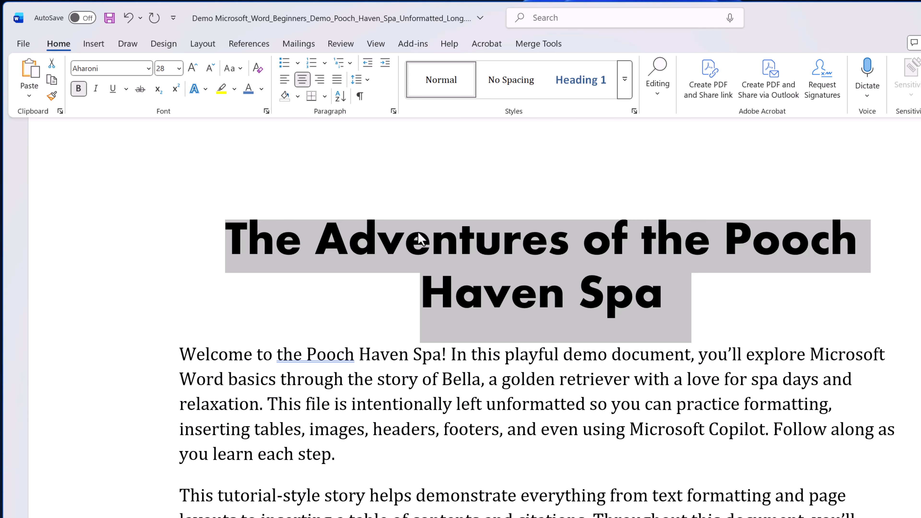
left_click(262, 91)
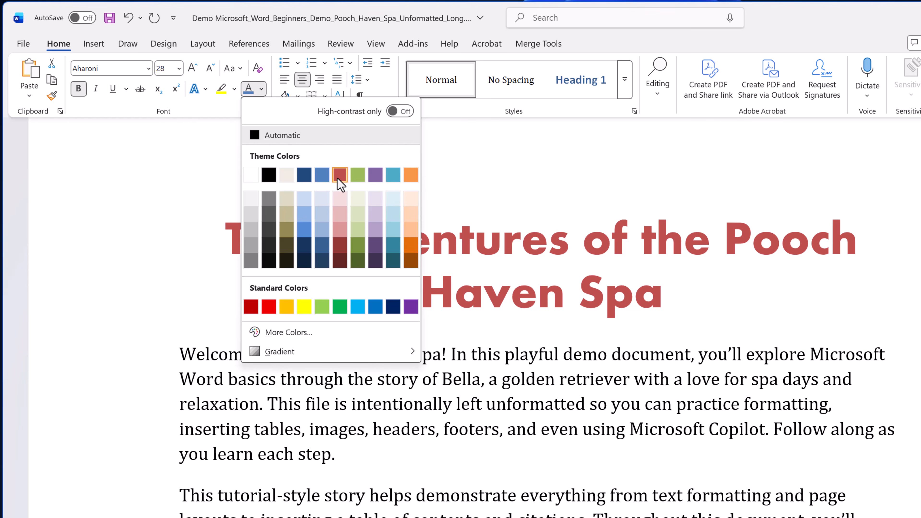
left_click(269, 175)
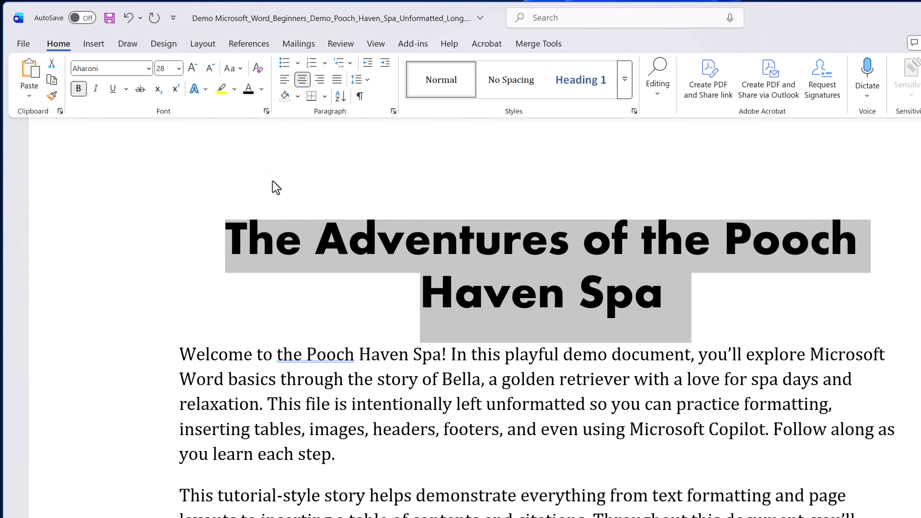
- Add a new line directly below the document title "The Adventures of the Pooch Haven Spa"
left_click(369, 234)
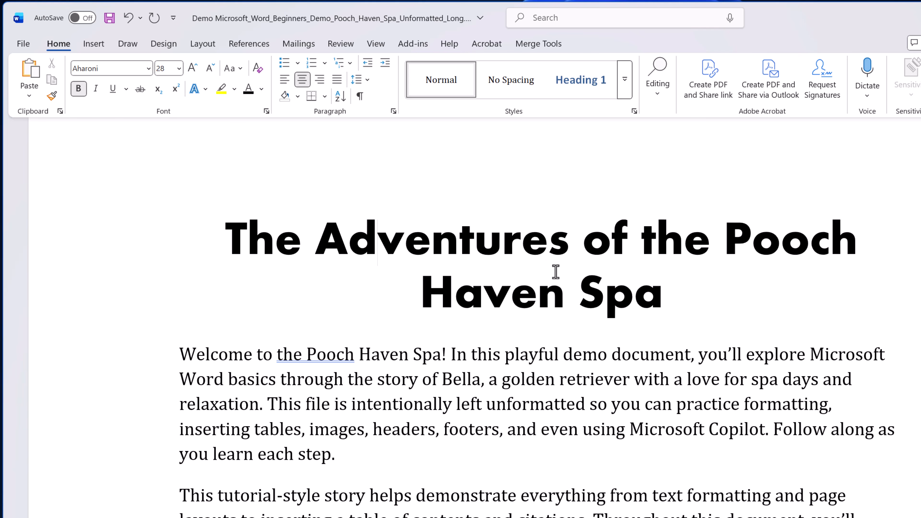
left_click(651, 296)
key("Return")
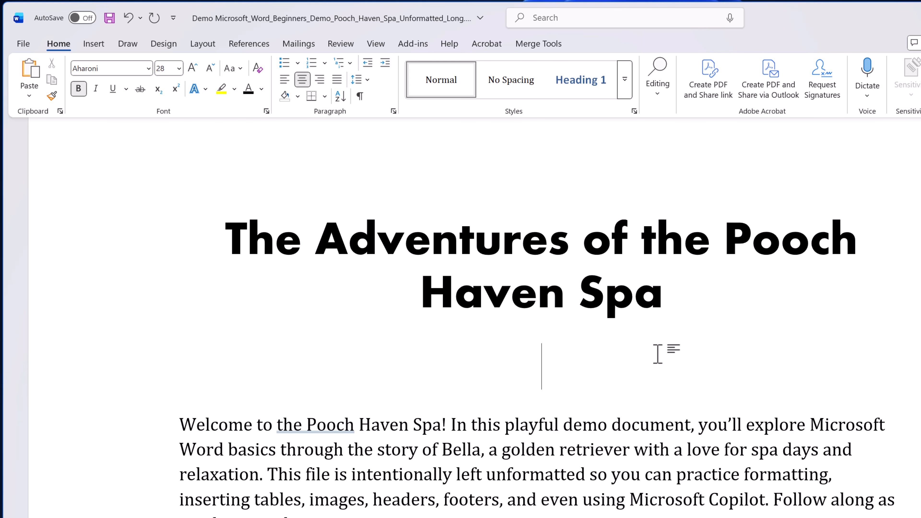
type("Format")
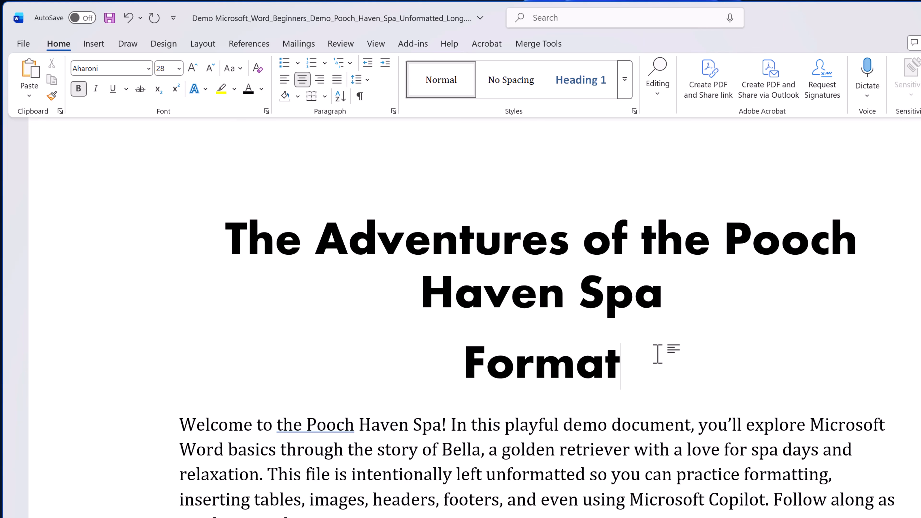
key("BackSpace")
key("BackSpace")
key("BackSpace")
key("BackSpace")
key("BackSpace")
key("BackSpace")
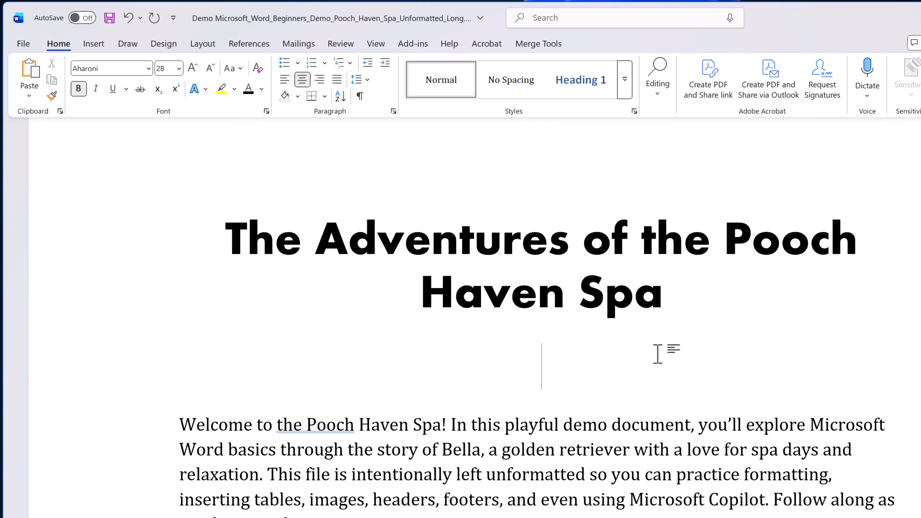
- Enter the subtitle "A Training Sample for Microsoft Word Beginners" below the title and set its font size to 14
type("A Training Sample for Mic")
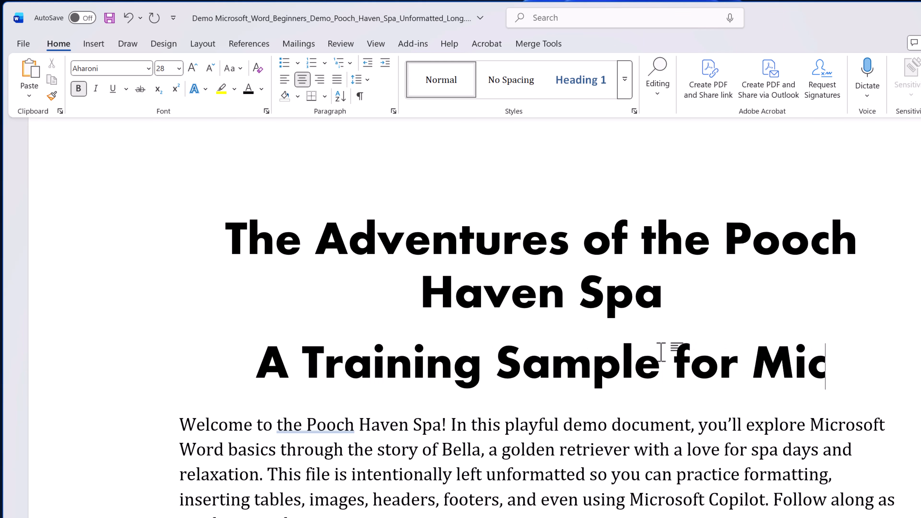
type("rosoft Word Beginners")
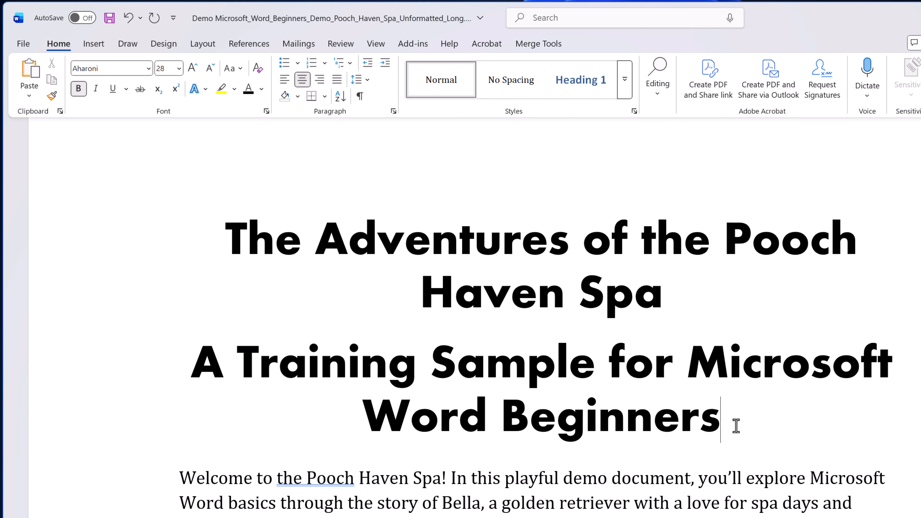
left_click_drag(736, 425, 208, 361)
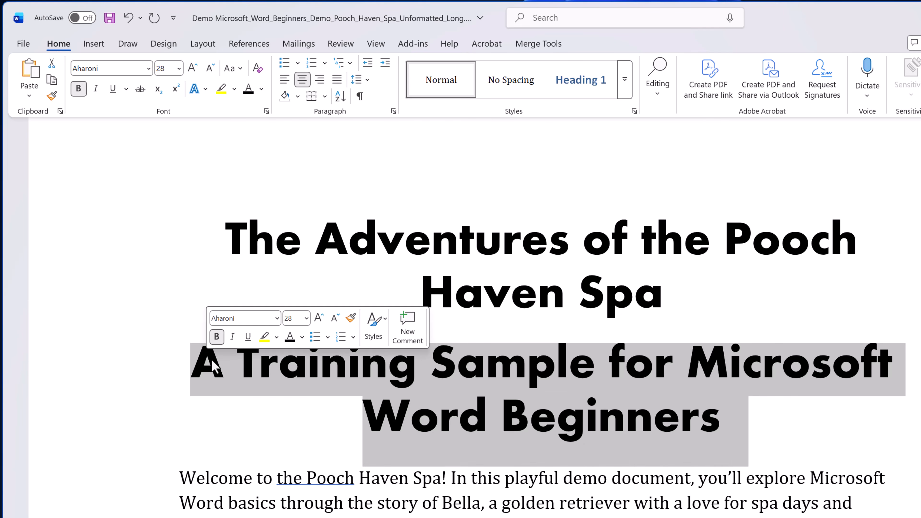
left_click(307, 318)
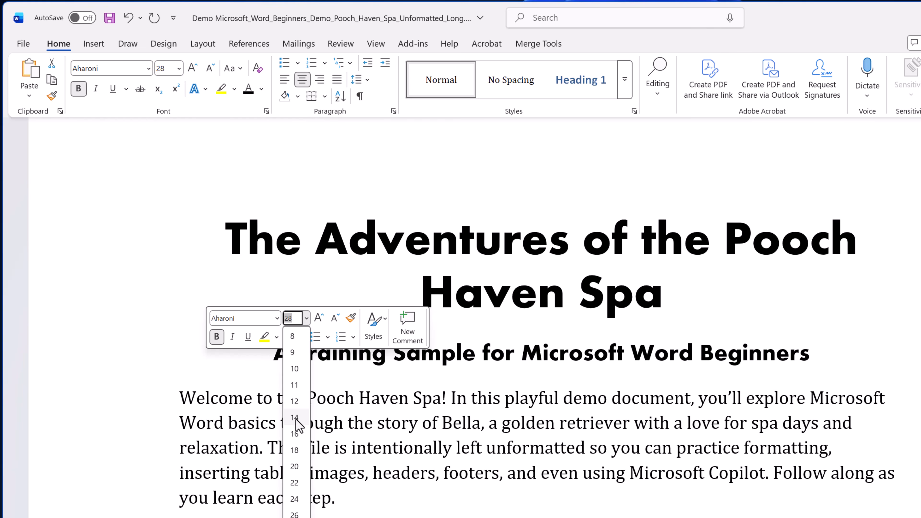
left_click(294, 418)
left_click(458, 354)
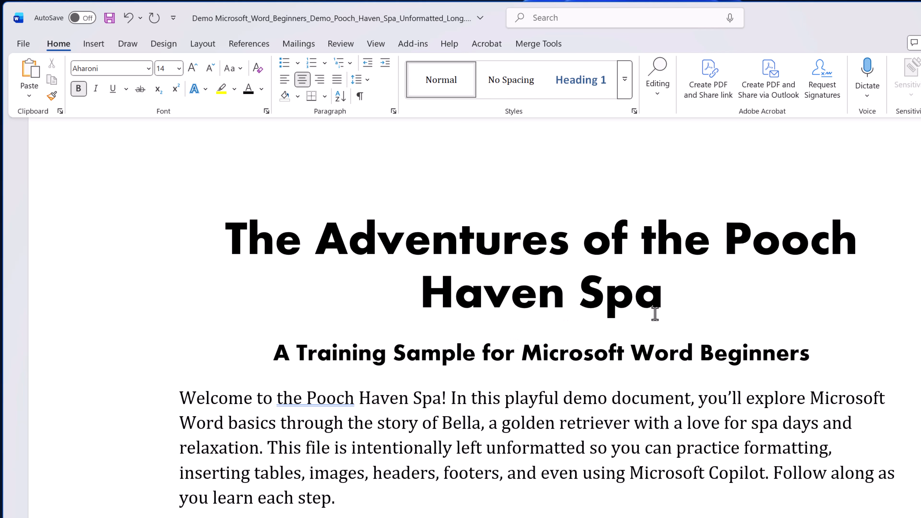
- Apply the preset text effect with a blue fill and shadow to the document title
left_click_drag(675, 303, 202, 228)
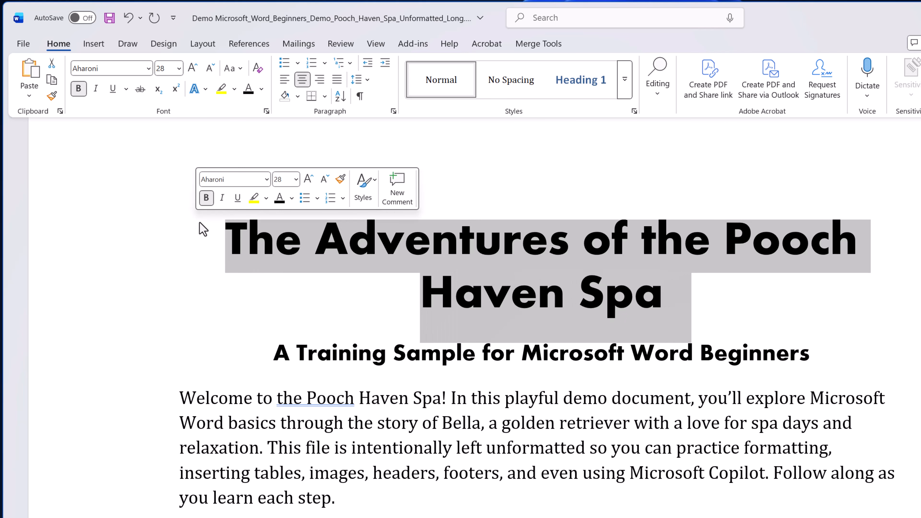
left_click(206, 91)
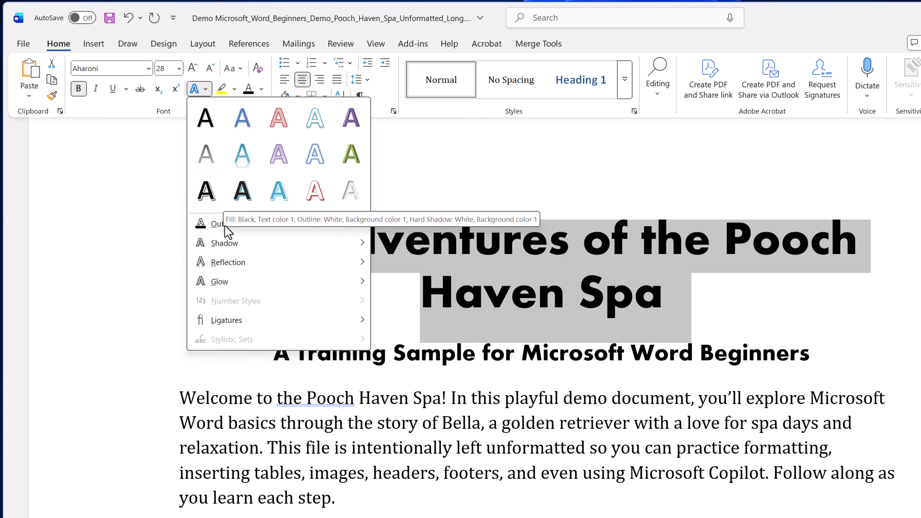
mouse_move(227, 250)
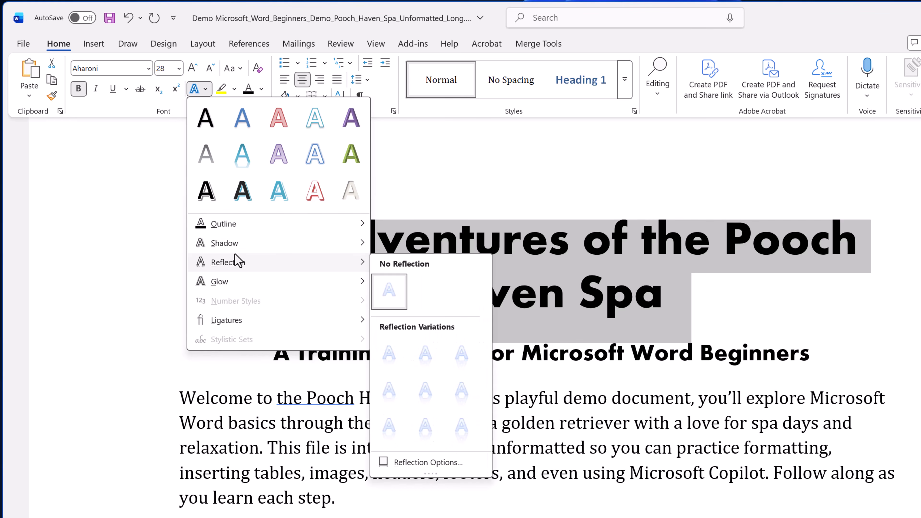
mouse_move(272, 244)
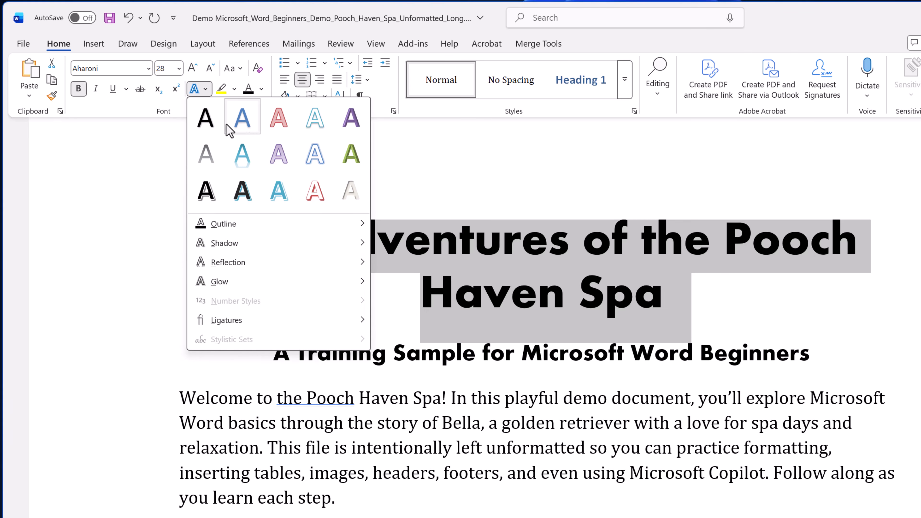
left_click(238, 125)
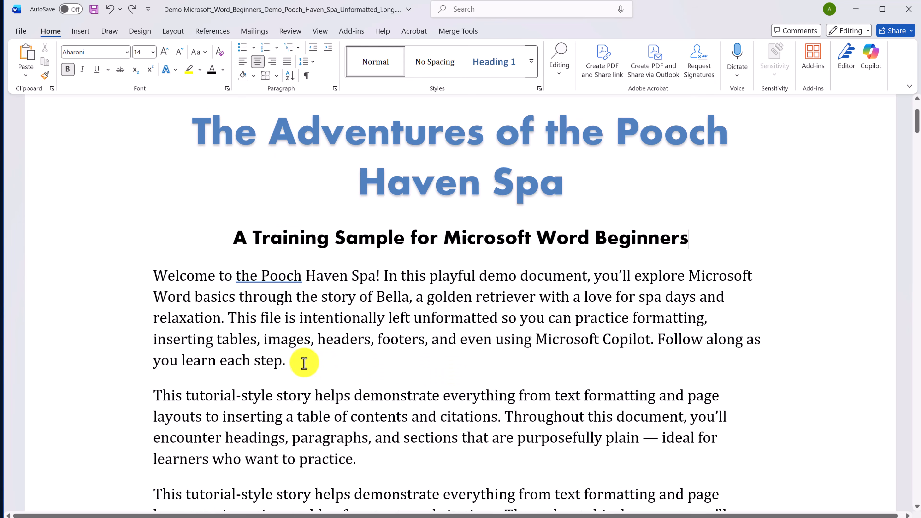
- Place the insertion point at the end of the "Welcome to the Pooch Haven Spa!" paragraph, after "you learn each step."
left_click(304, 363)
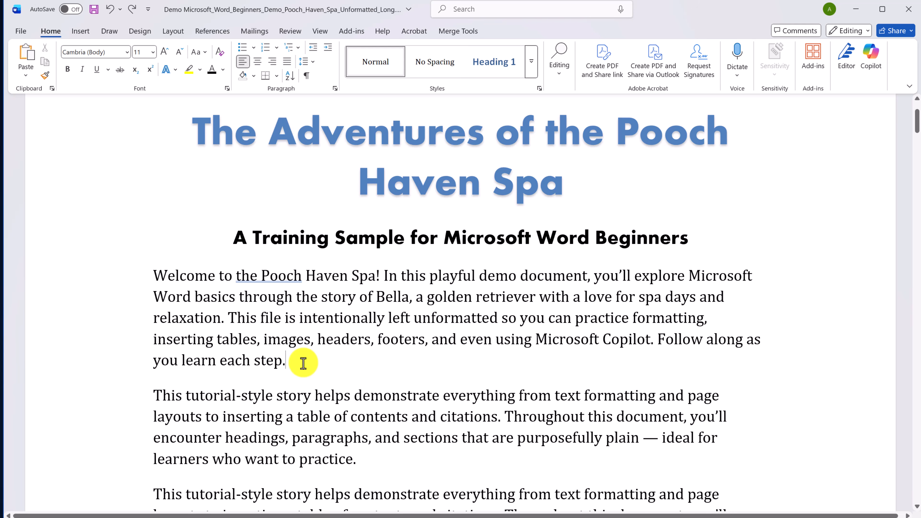
key("Return")
key("Return")
key("Return")
key("Return")
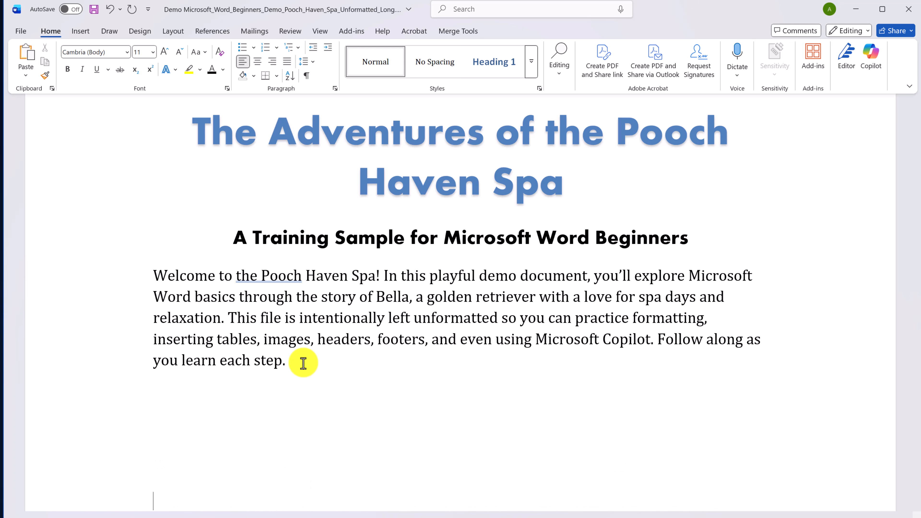
key("BackSpace")
key("BackSpace")
key("BackSpace")
key("BackSpace")
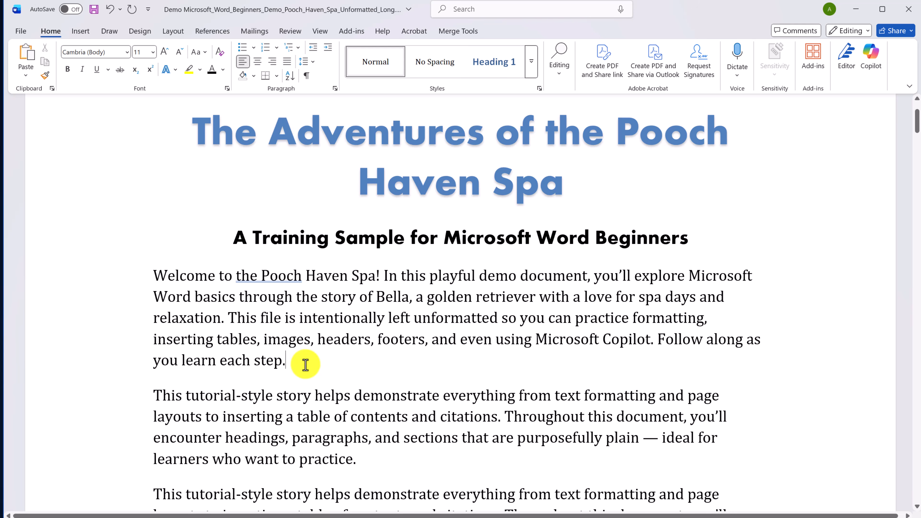
- Insert a page break after the welcome paragraph and check where the following text starts
left_click(82, 34)
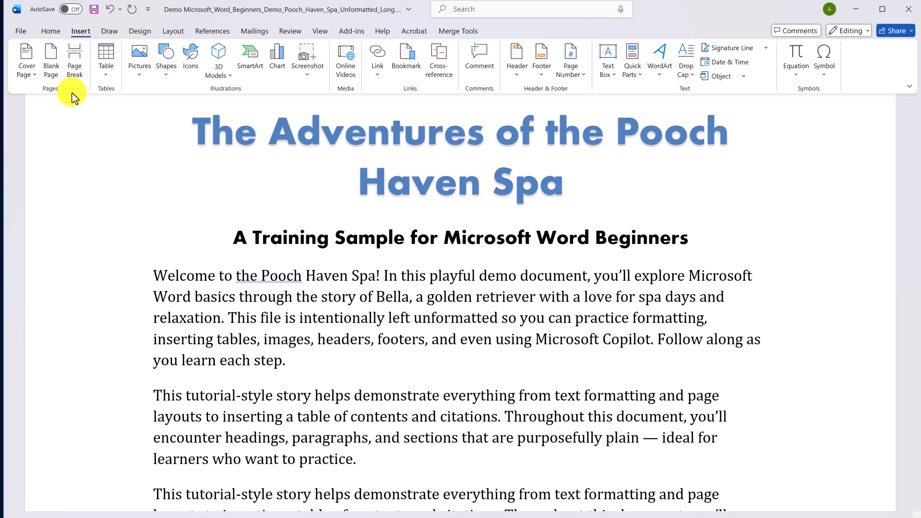
left_click(75, 71)
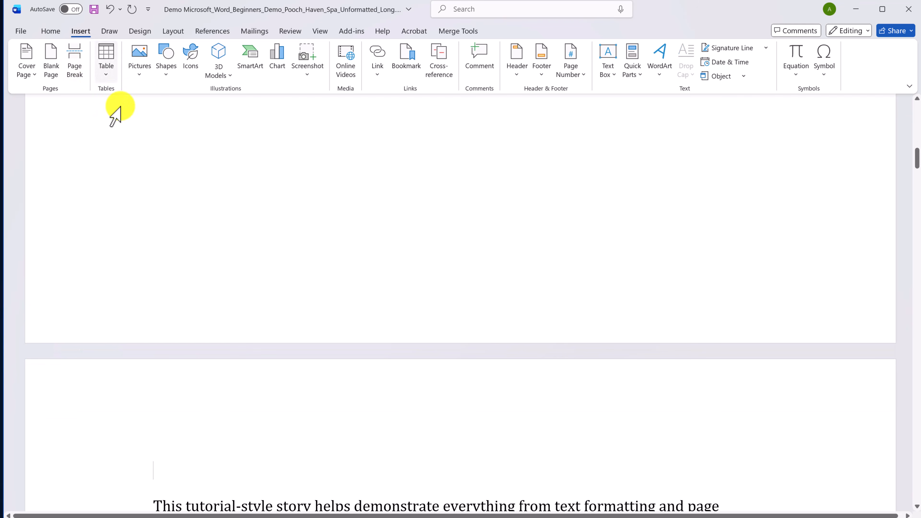
scroll(235, 201, "up", 5)
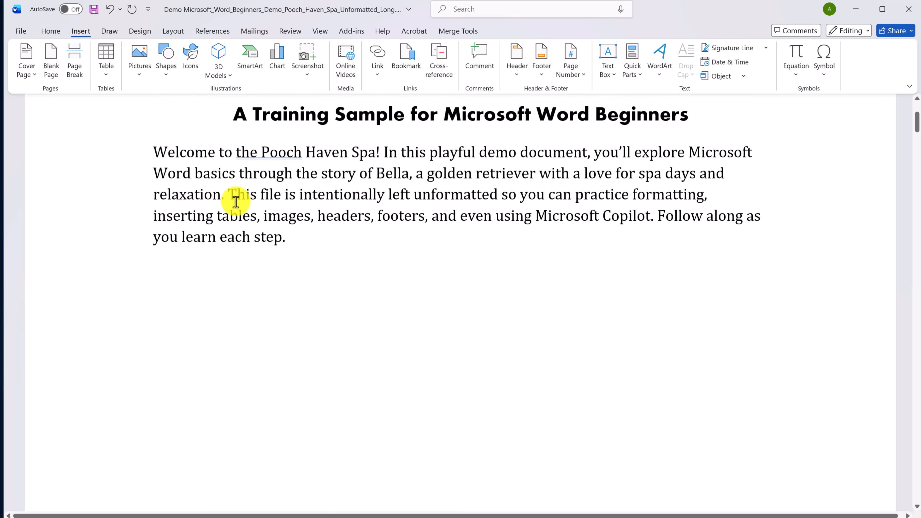
scroll(236, 202, "down", 6)
scroll(236, 202, "down", 5)
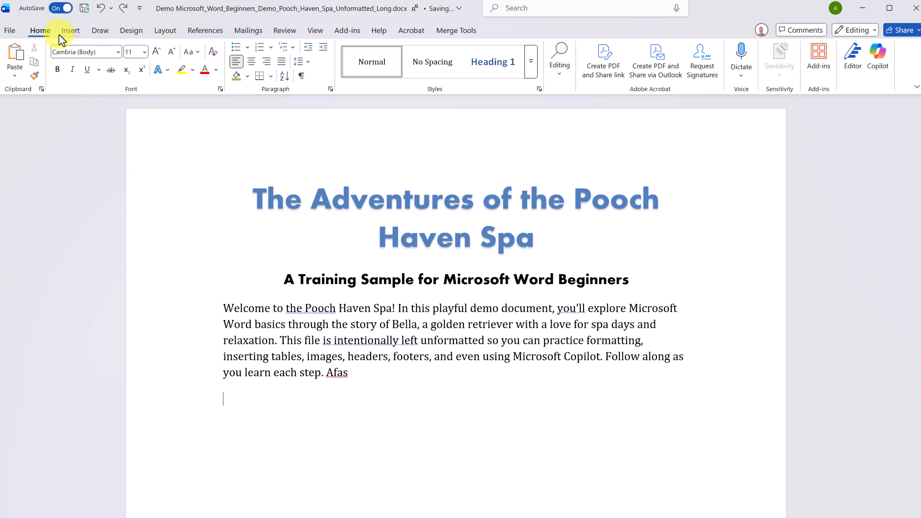
- Look over the preset page margins and the custom margin settings in the Page Setup dialog, and close it
left_click(168, 32)
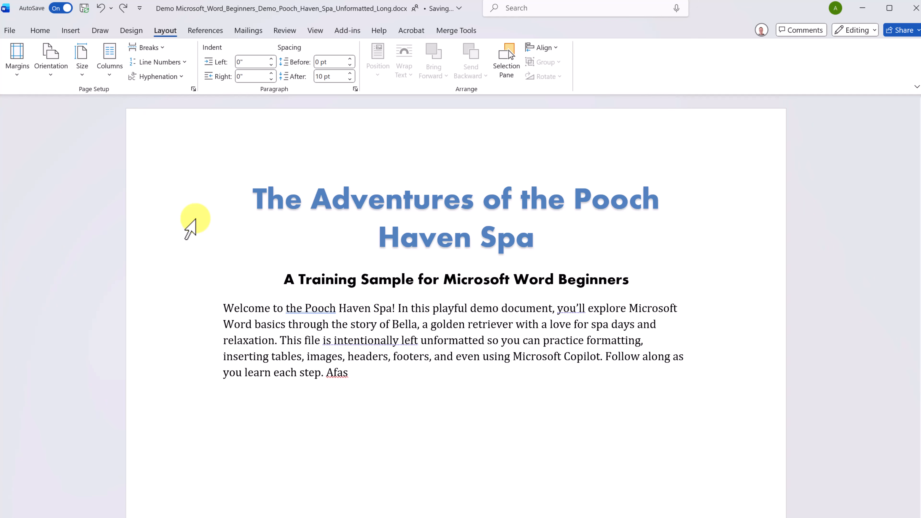
left_click(17, 78)
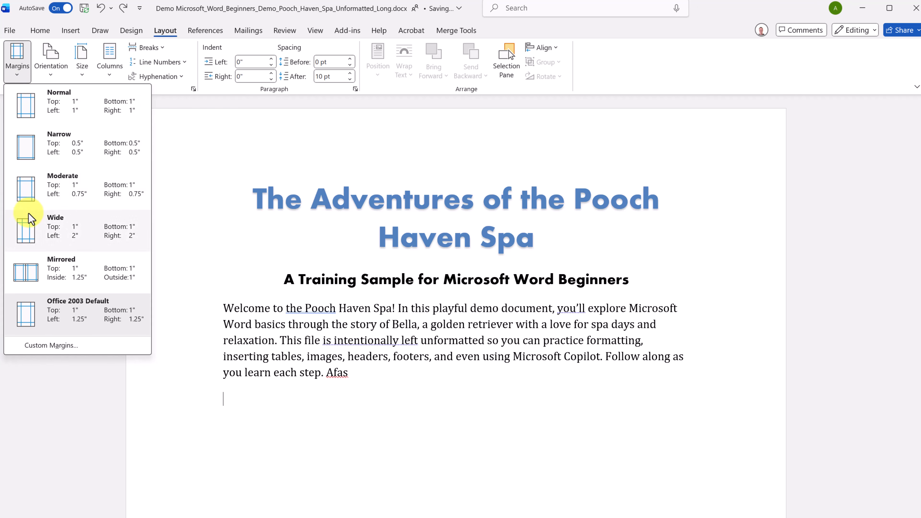
left_click(50, 346)
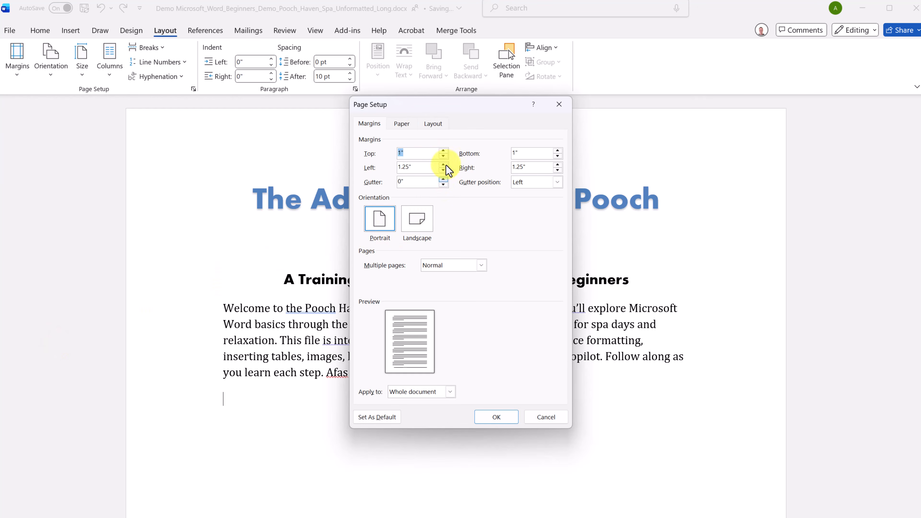
left_click(559, 104)
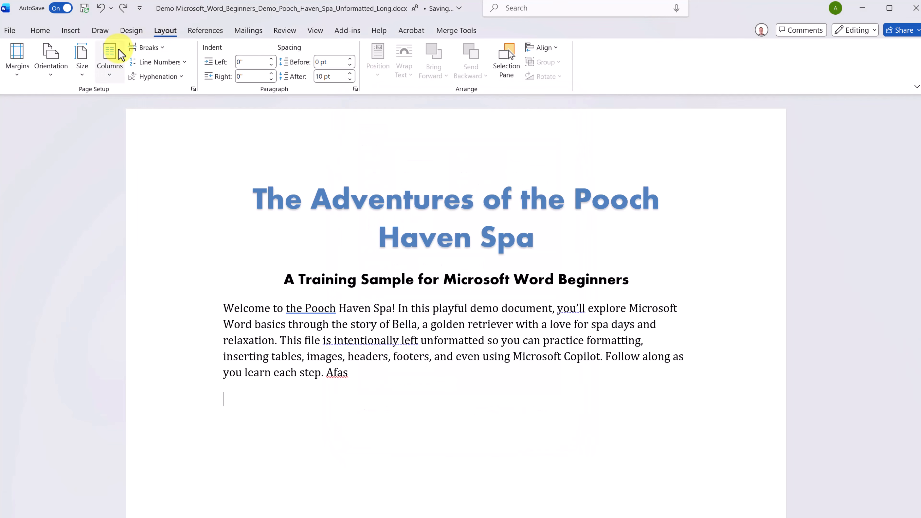
- Try landscape page orientation on the document and switch back to portrait
left_click(52, 56)
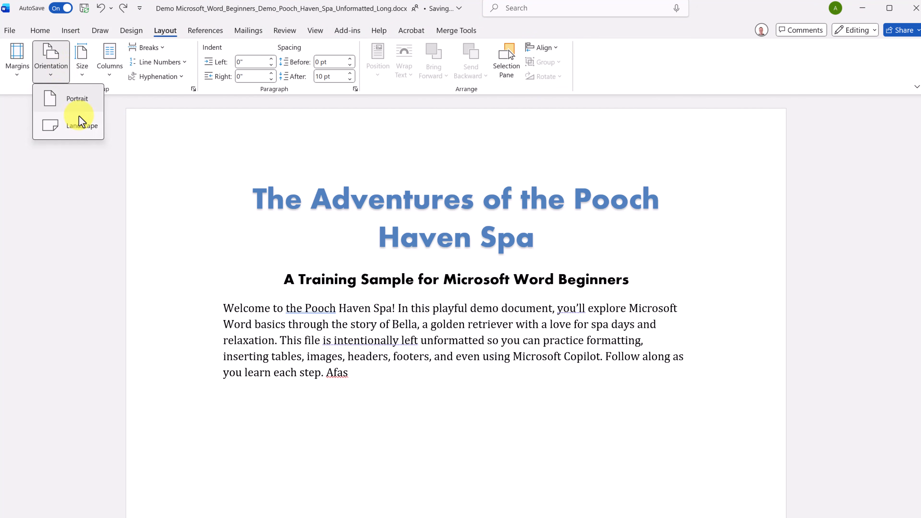
left_click(81, 125)
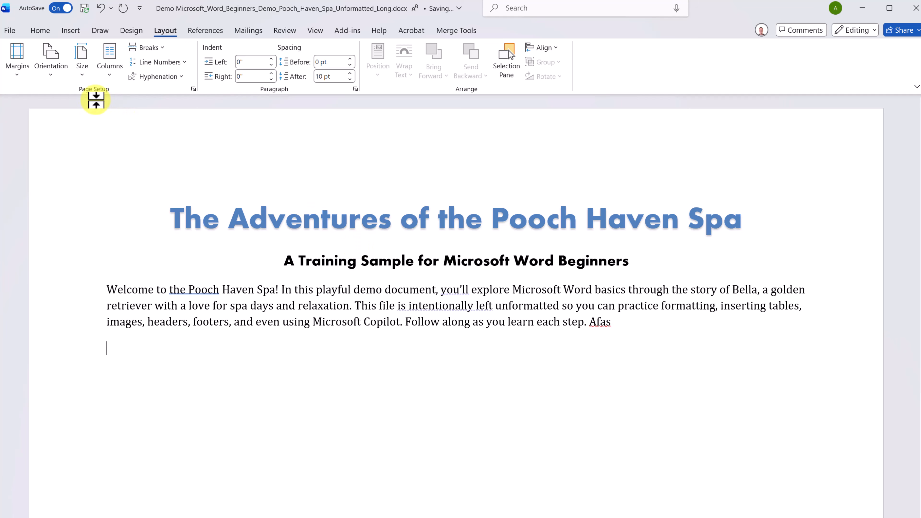
left_click(51, 58)
left_click(69, 103)
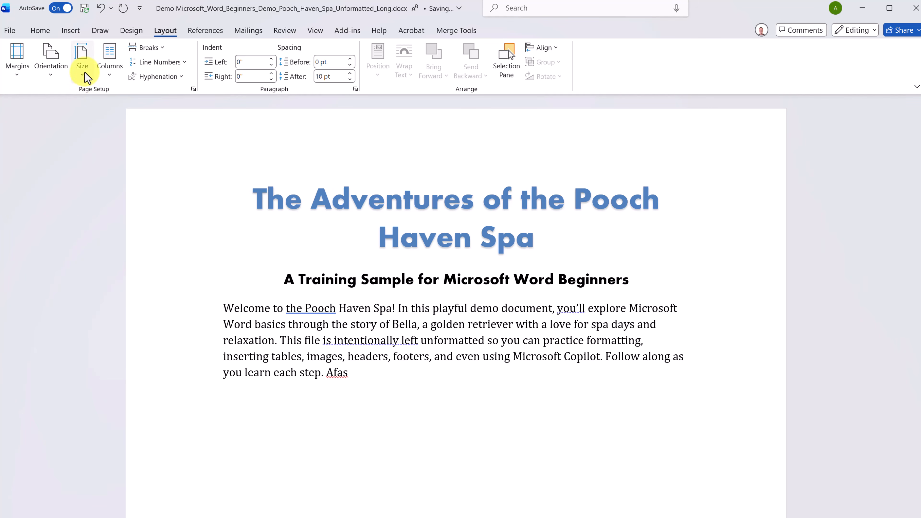
- Look through the list of available paper sizes for the document
left_click(84, 71)
scroll(136, 235, "down", 1)
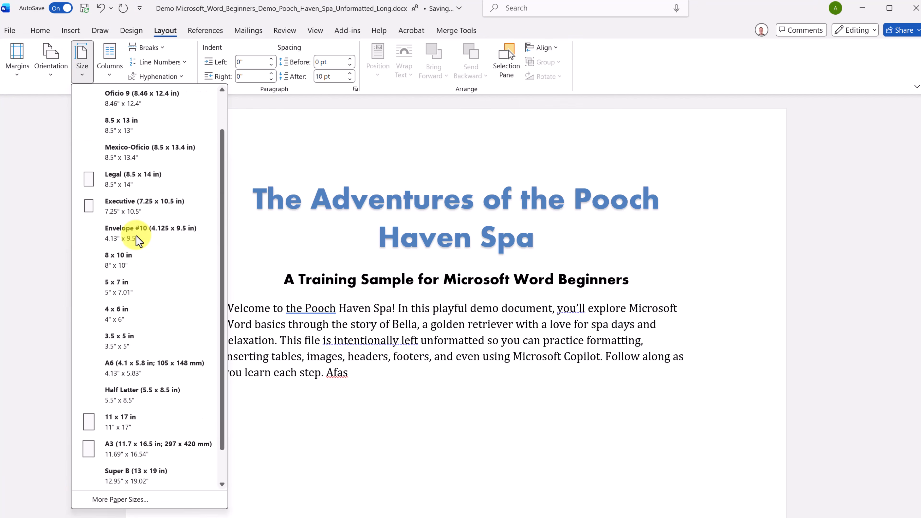
scroll(136, 236, "up", 1)
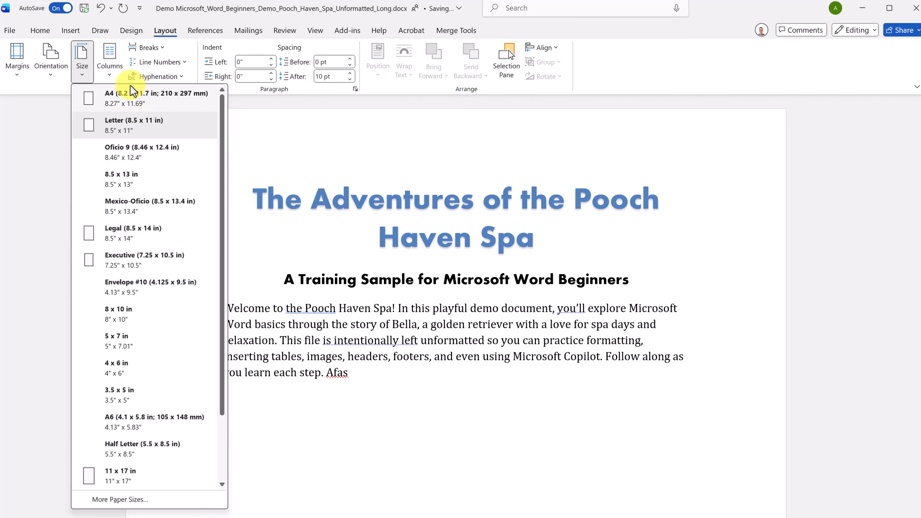
- Try a two-column layout on the document, review the pages, and return to one column
left_click(108, 70)
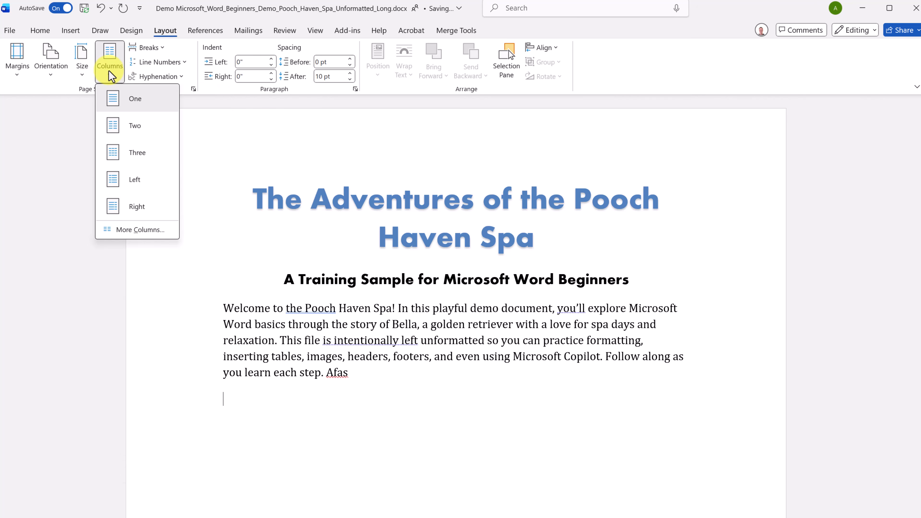
left_click(132, 125)
scroll(206, 287, "down", 5)
scroll(318, 289, "up", 5)
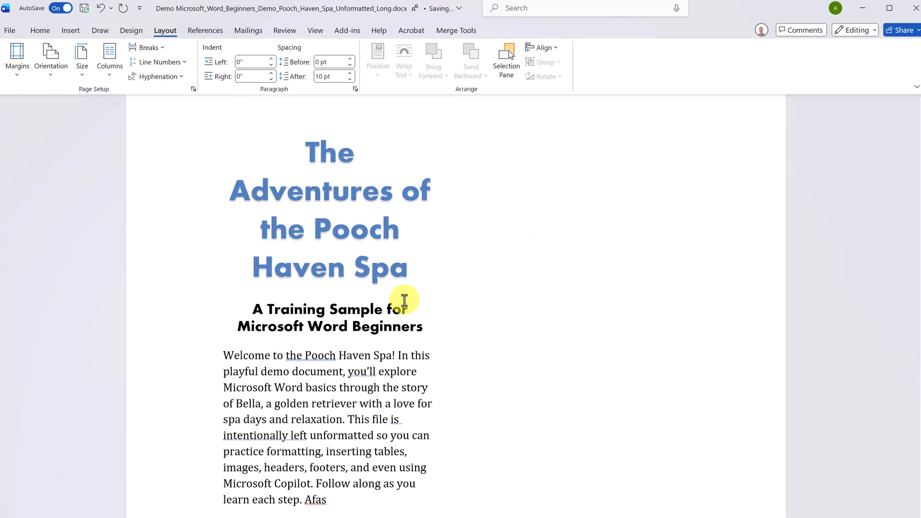
scroll(405, 302, "down", 3)
scroll(362, 398, "up", 3)
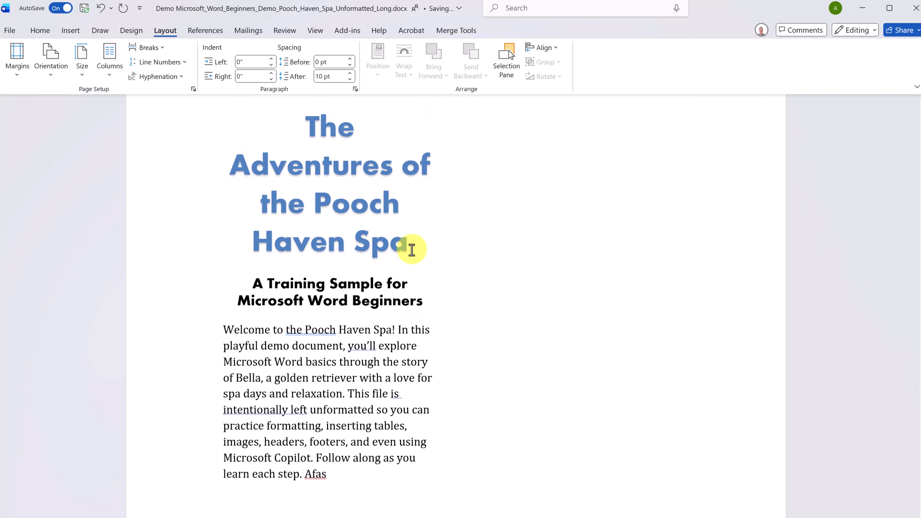
left_click(109, 76)
left_click(116, 99)
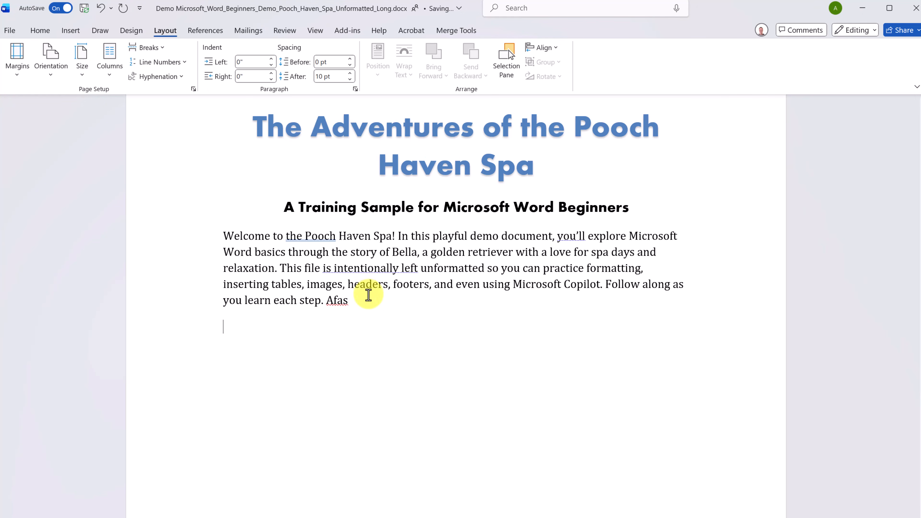
scroll(368, 296, "up", 3)
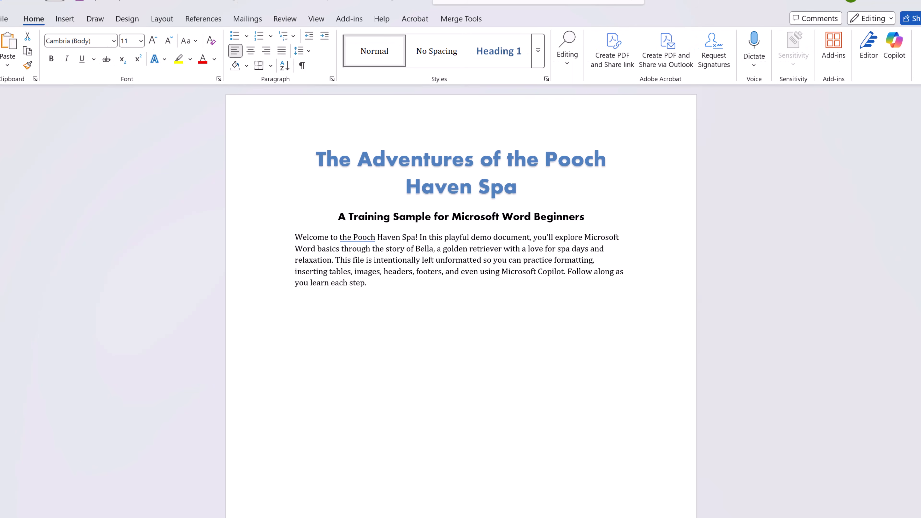
- Apply the Heading 1 style to the "A Day at the Pooch Haven Spa" line
left_click_drag(919, 116, 920, 251)
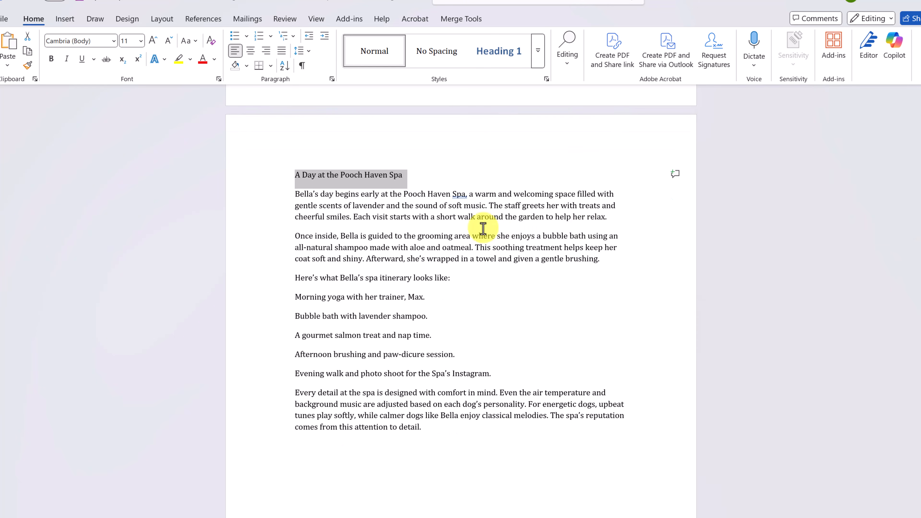
left_click(384, 198)
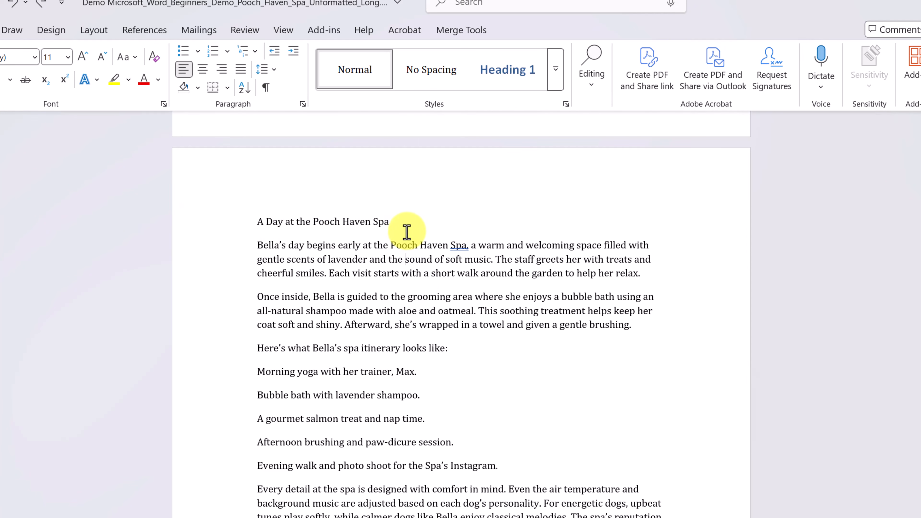
left_click(240, 221)
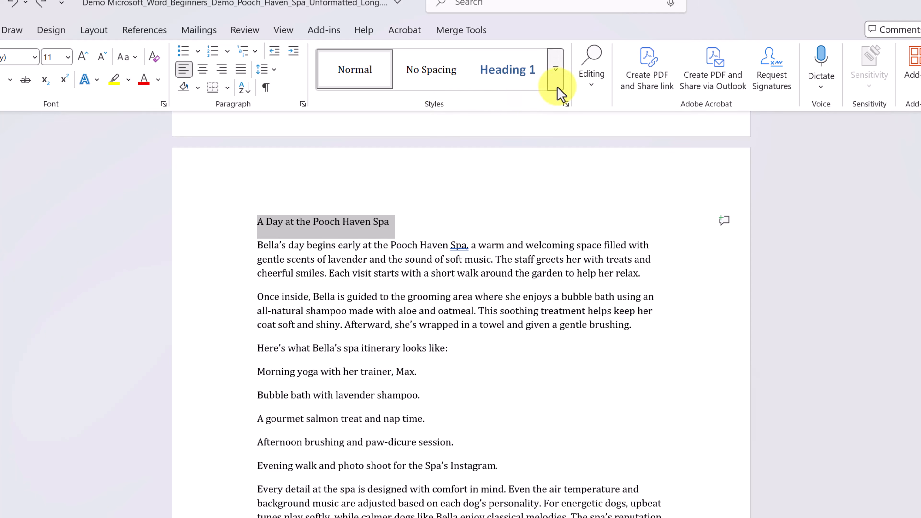
left_click(556, 76)
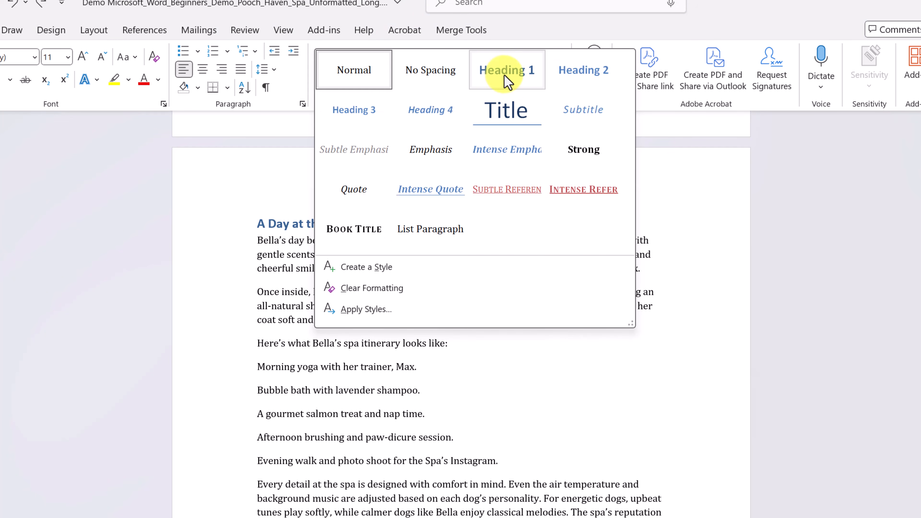
left_click(519, 83)
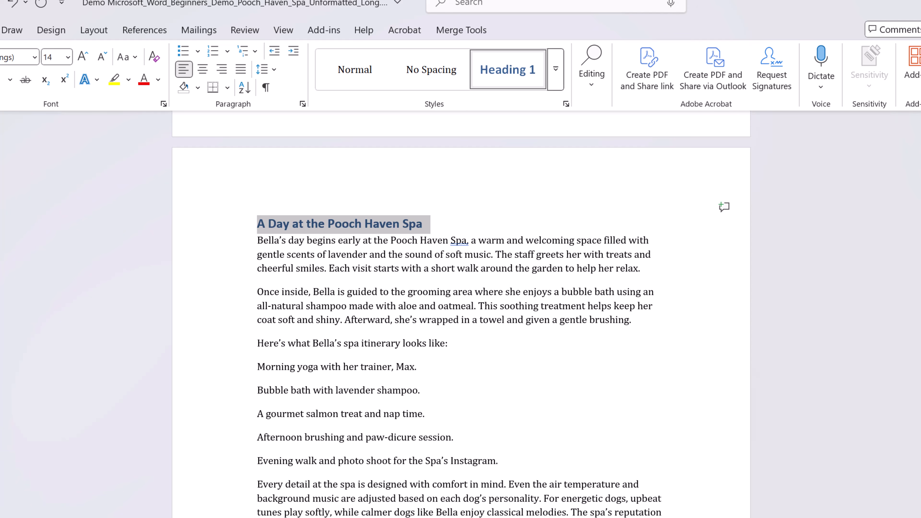
- Apply the Heading 1 style to the "Fun Fact and References" line
scroll(461, 323, "down", 20)
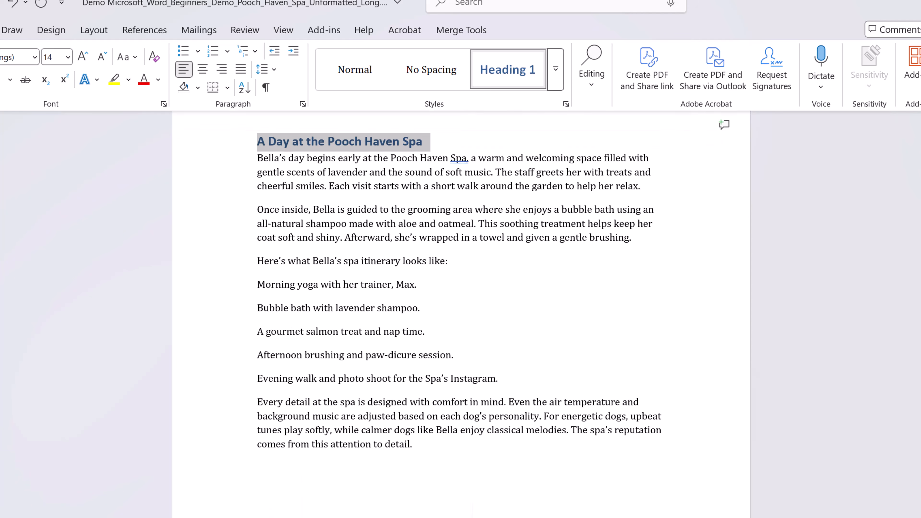
scroll(460, 315, "down", 8)
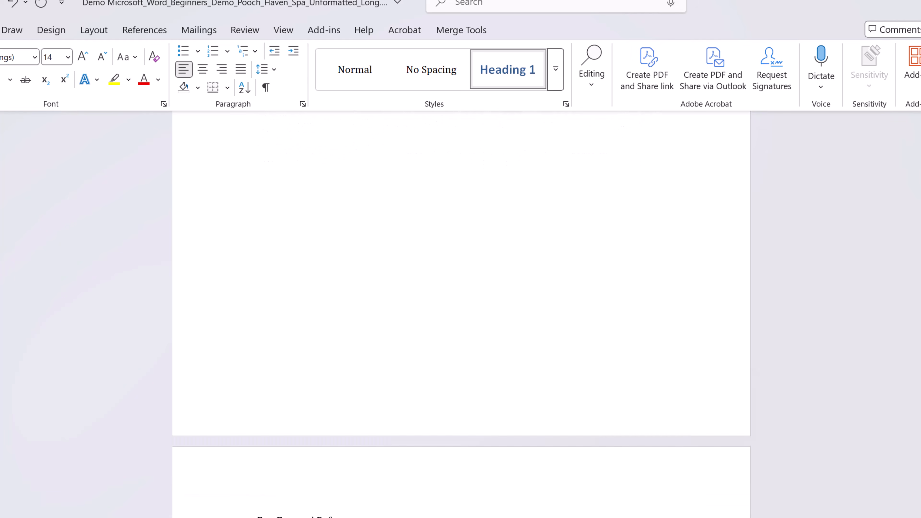
left_click_drag(379, 261, 258, 258)
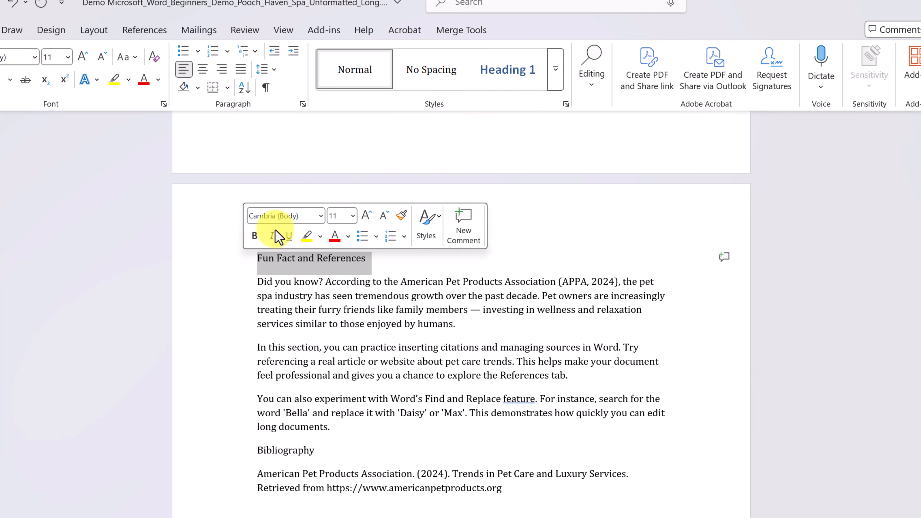
left_click(504, 85)
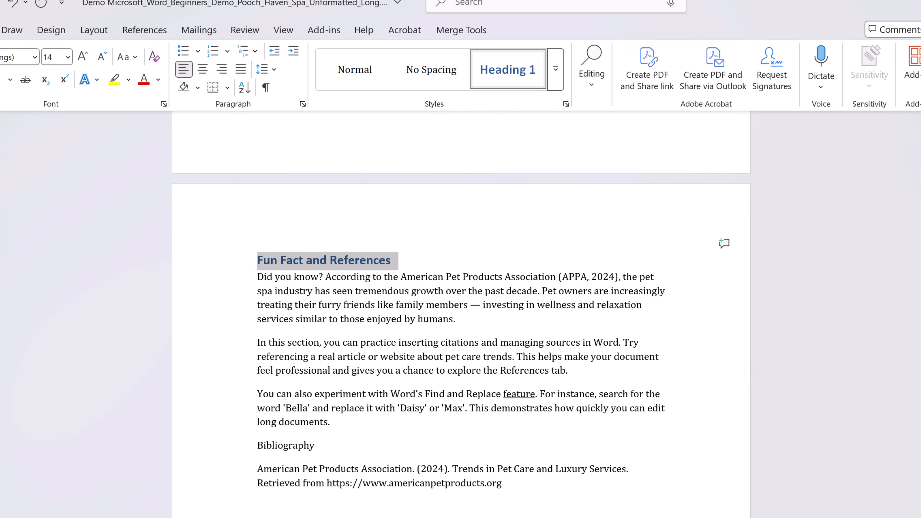
- Apply the Heading 1 style to the "Behind the Scenes at the Spa" and "Customer Reviews and Testimonials" lines
scroll(460, 315, "down", 10)
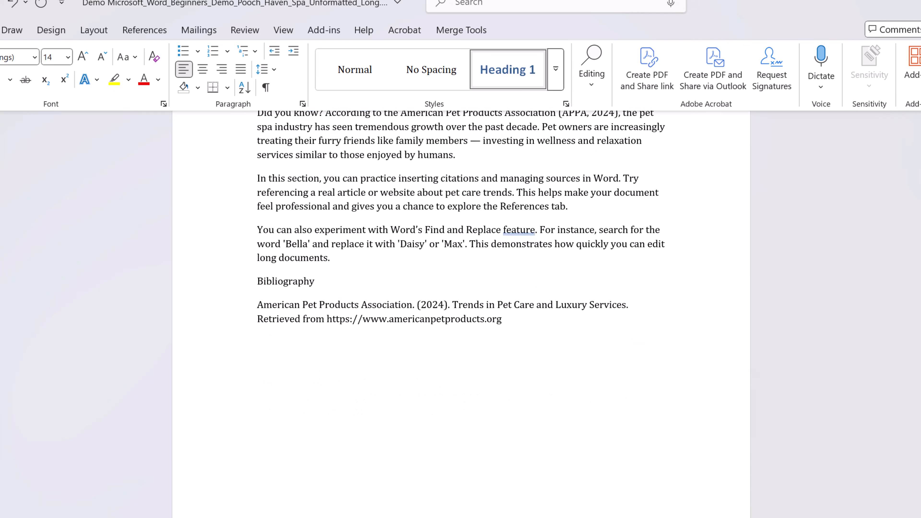
scroll(461, 315, "down", 4)
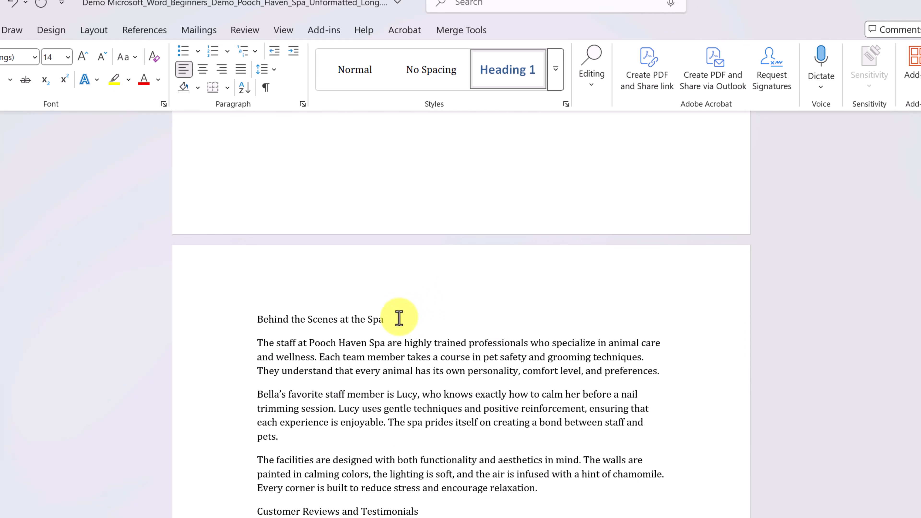
left_click_drag(397, 320, 225, 326)
left_click(502, 85)
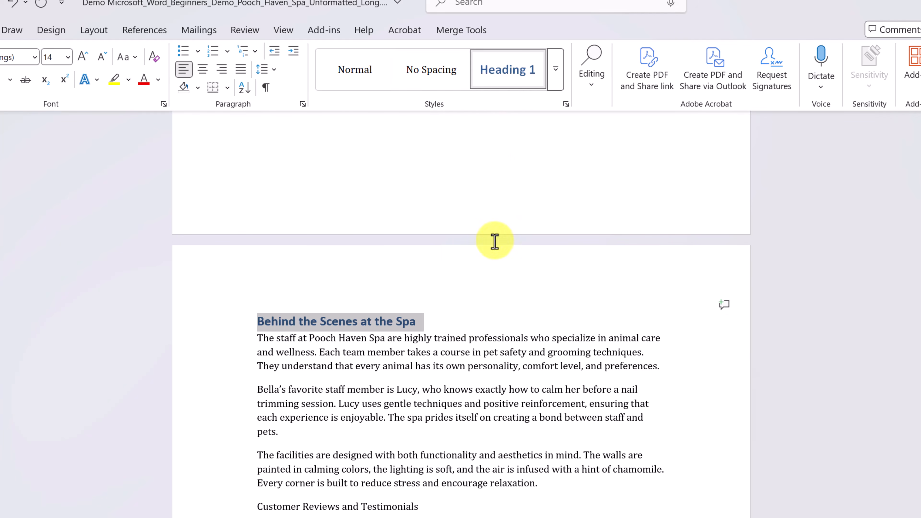
scroll(496, 240, "down", 3)
scroll(467, 362, "down", 1)
left_click_drag(422, 374, 250, 376)
left_click(495, 70)
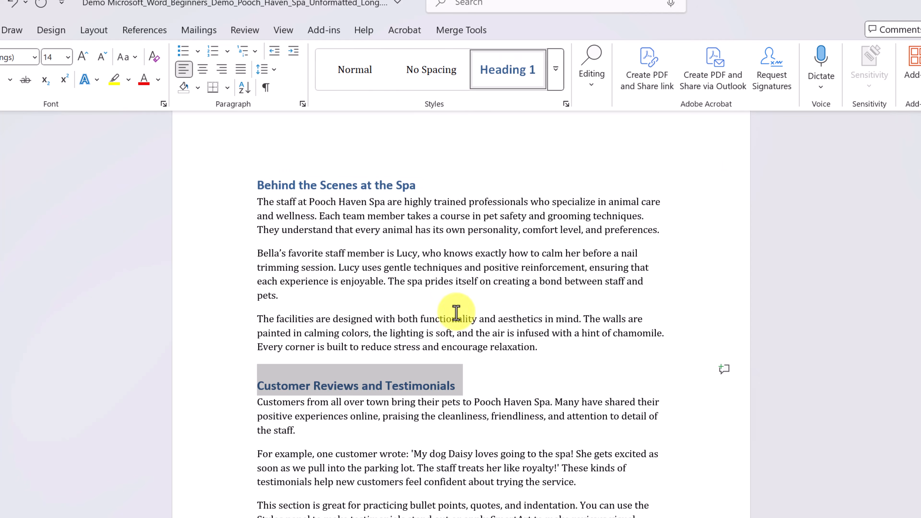
- Apply the Heading 1 style to the "Final Thoughts" line on the last section's page
scroll(460, 363, "down", 3)
scroll(460, 363, "down", 10)
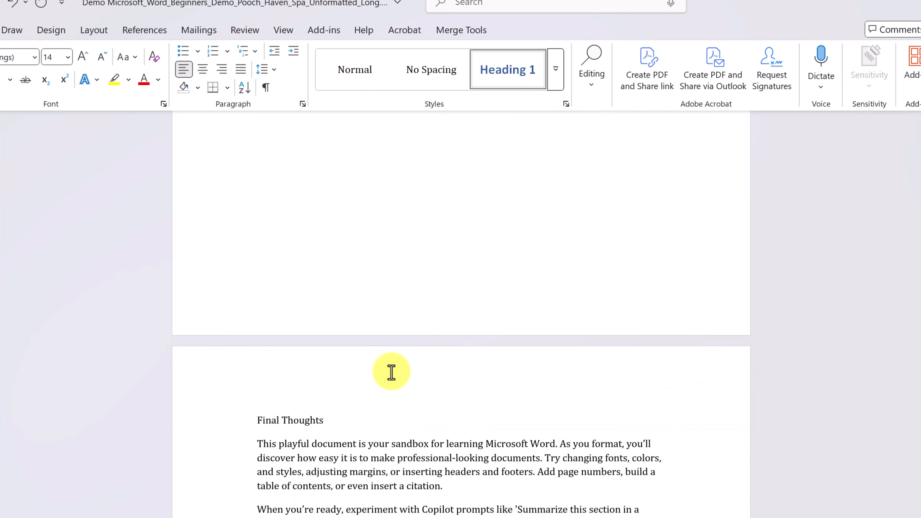
left_click(227, 423)
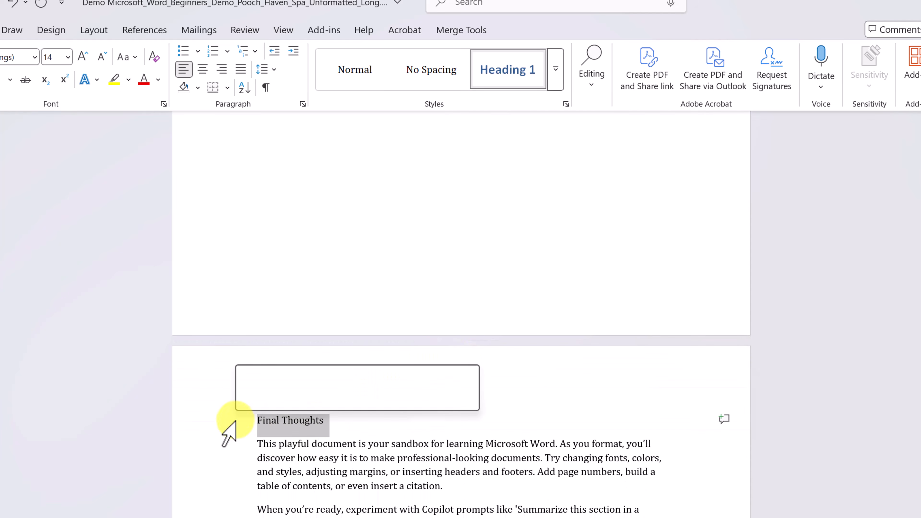
left_click(500, 83)
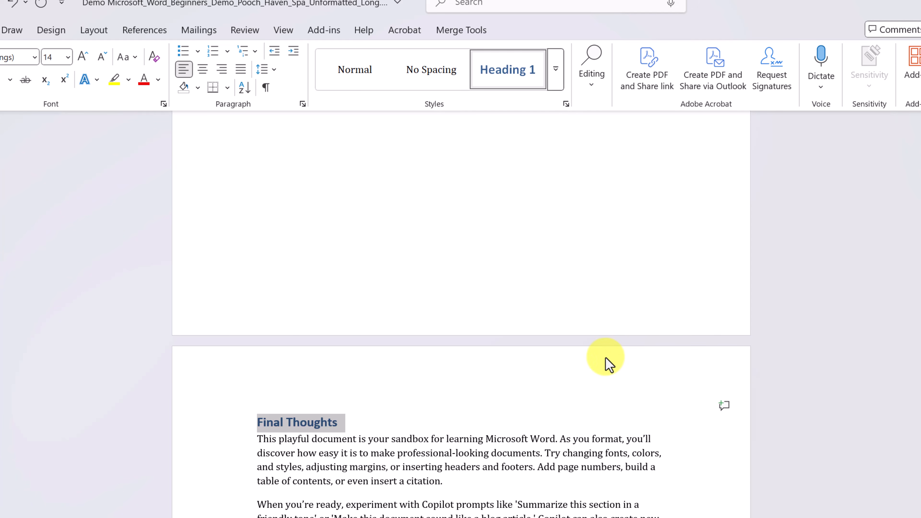
- Go back to the "Spa Time Snapshot" line and apply the Heading 2 style to its text
scroll(461, 315, "up", 5)
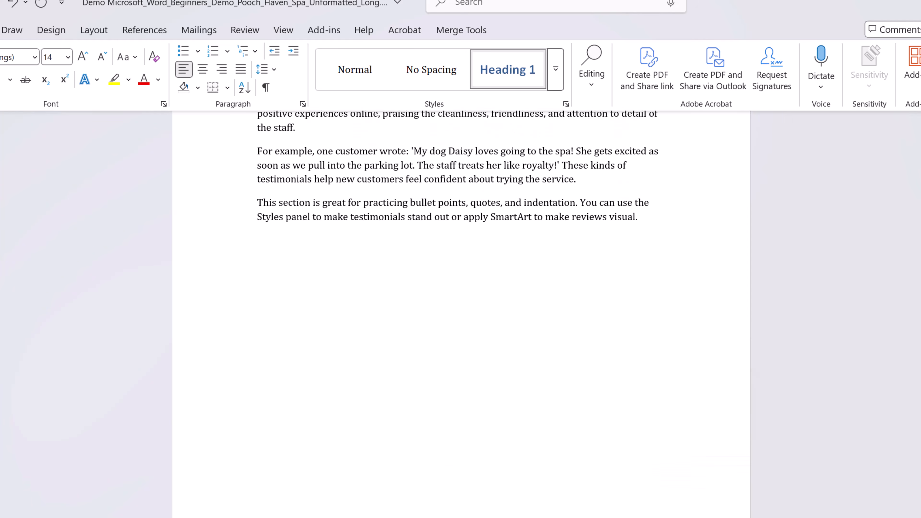
scroll(461, 314, "up", 10)
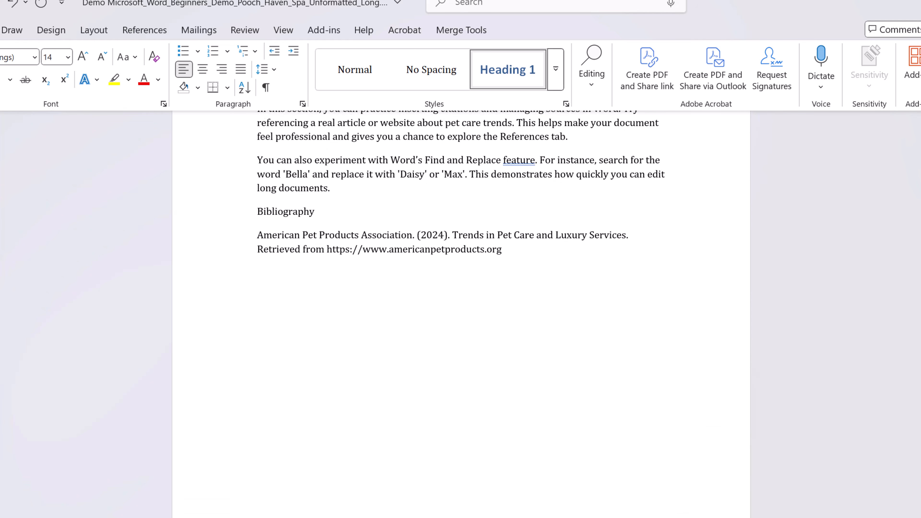
scroll(461, 314, "up", 10)
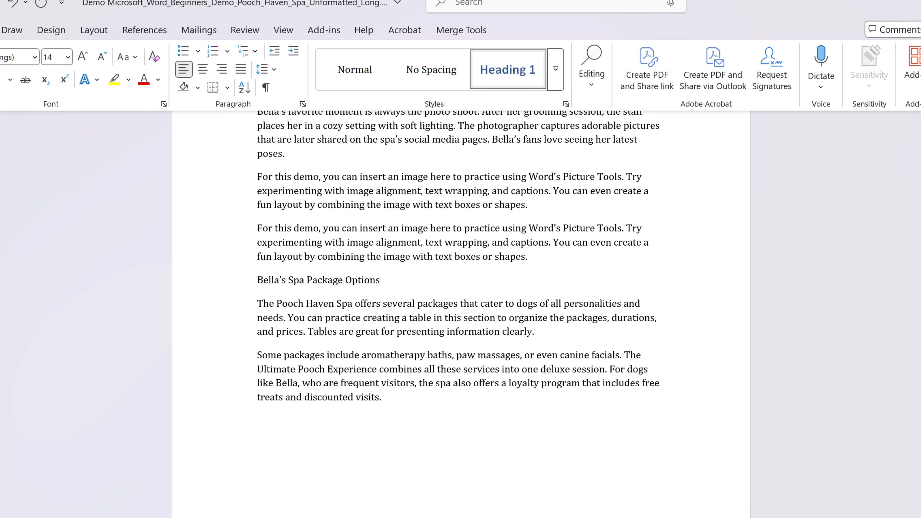
scroll(462, 314, "up", 4)
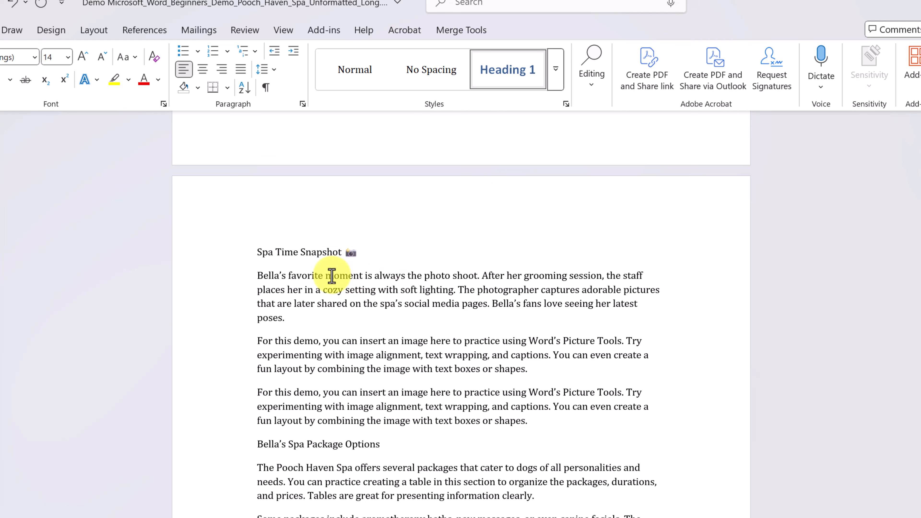
left_click_drag(254, 251, 339, 251)
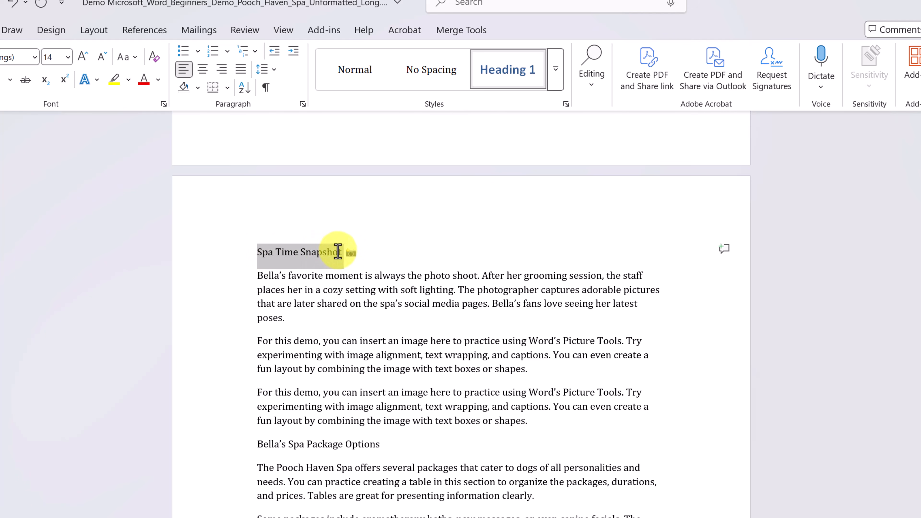
left_click(563, 77)
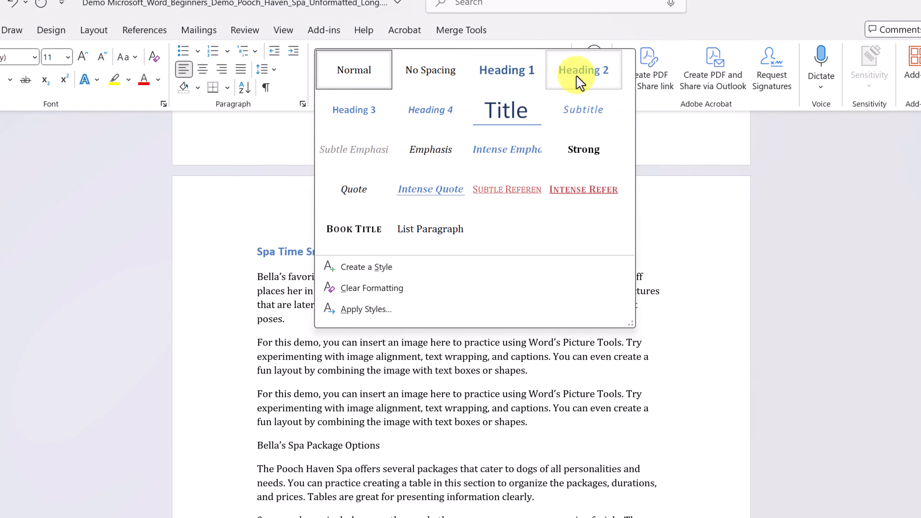
left_click(579, 81)
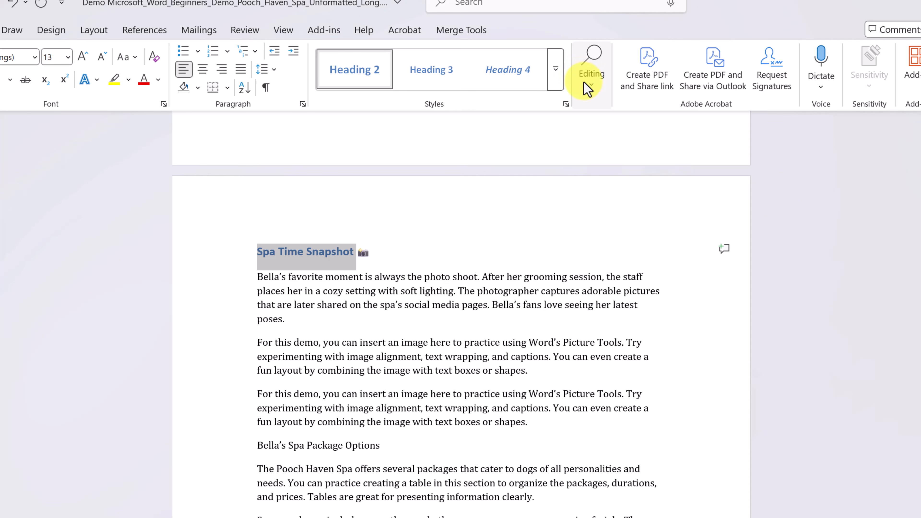
- Apply the Heading 2 style to the "Bella's Spa Package Options" line
scroll(209, 252, "down", 1)
scroll(530, 319, "down", 2)
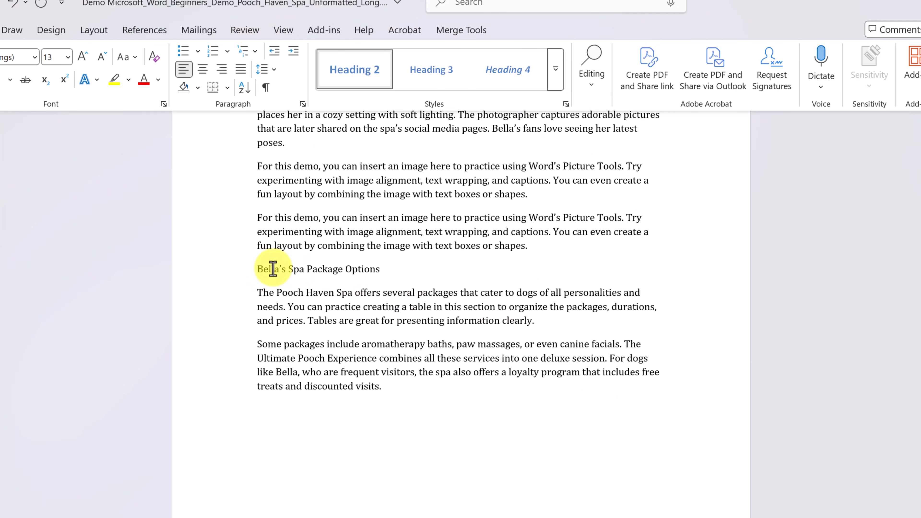
left_click_drag(267, 273, 399, 276)
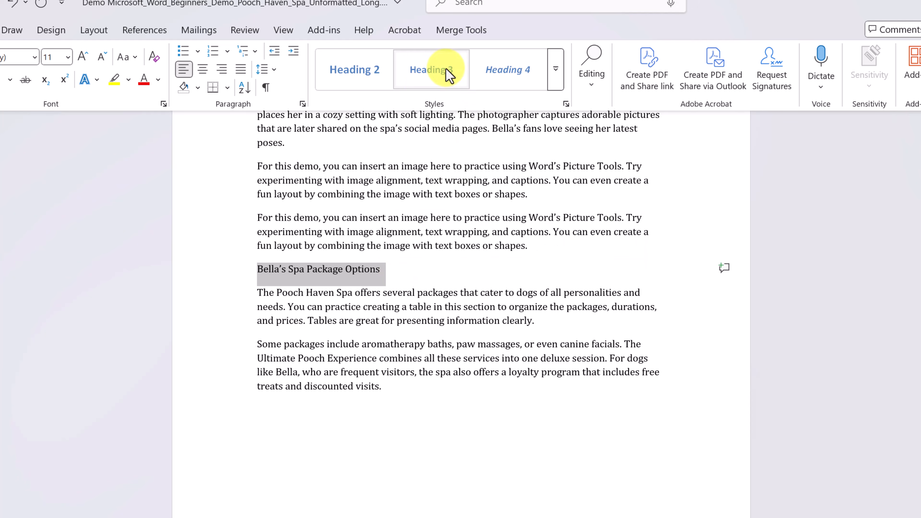
left_click(354, 75)
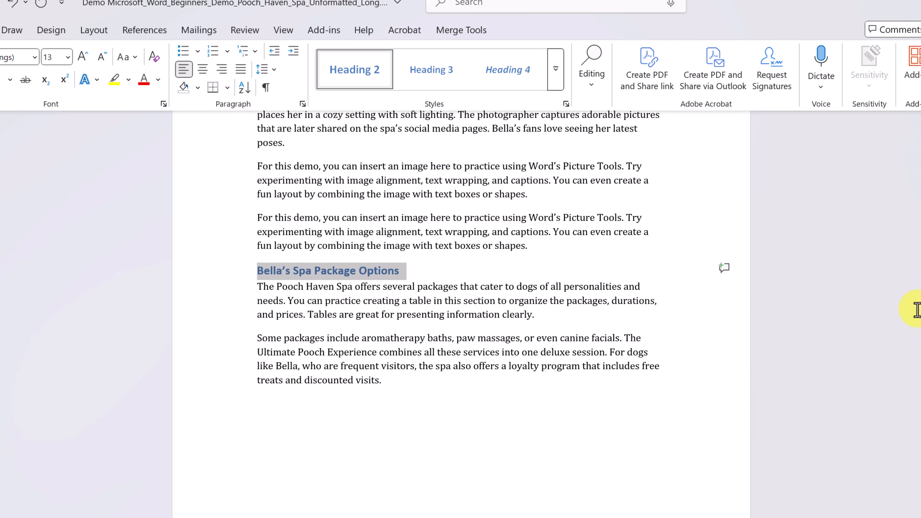
- Apply the Heading 2 style to the "Bibliography" line under Fun Fact and References and deselect it
scroll(919, 408, "down", 15)
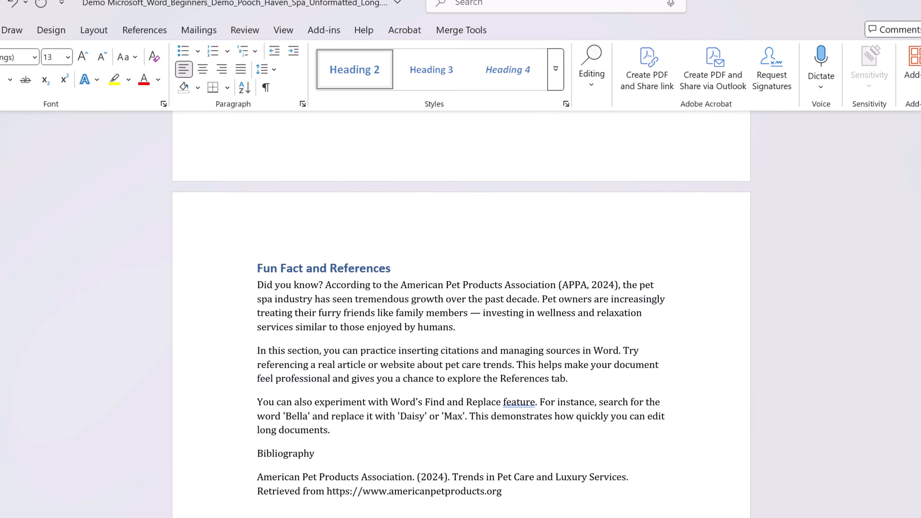
left_click_drag(324, 334, 239, 333)
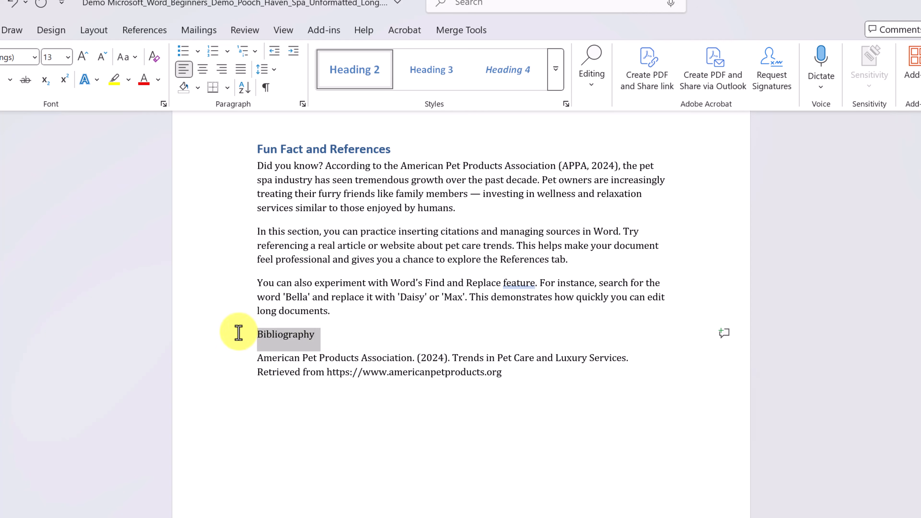
left_click(353, 83)
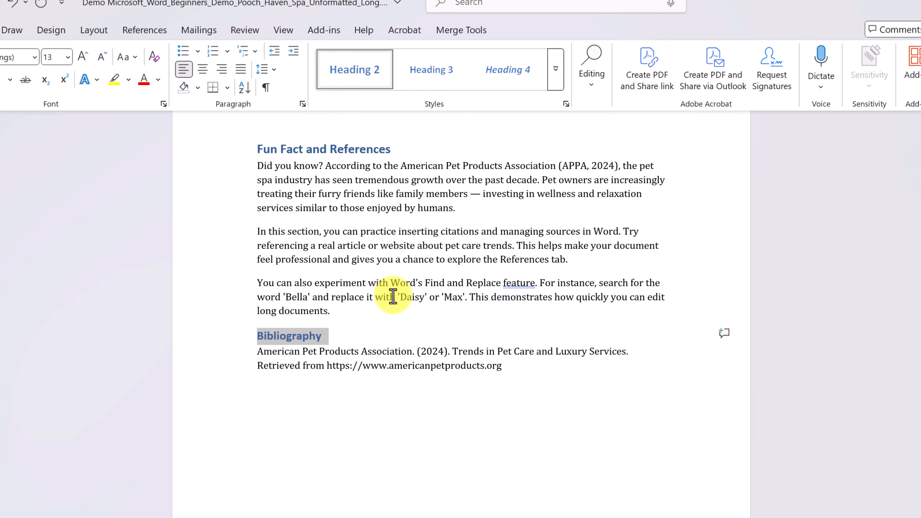
left_click(390, 279)
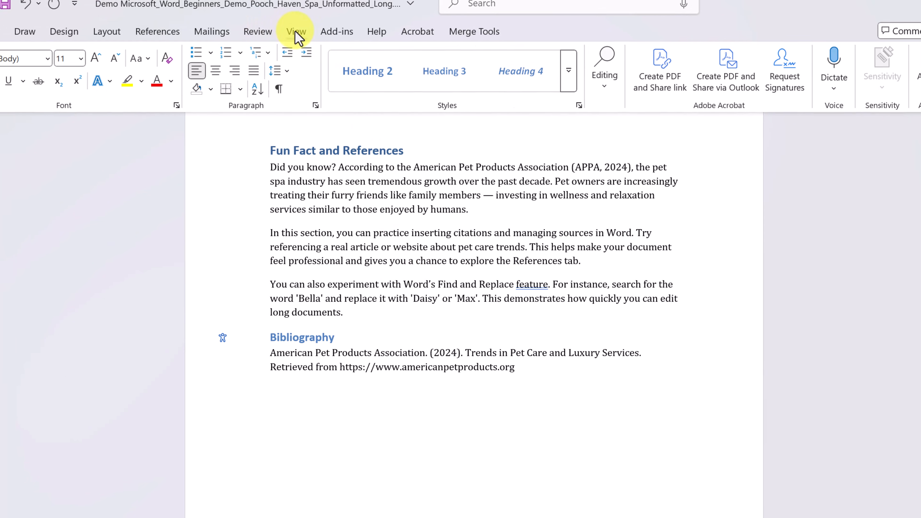
- Show the Navigation Pane and jump through the headings Behind the Scenes at the Spa, Fun Fact and References, and A Day at the Pooch Haven Spa
left_click(283, 30)
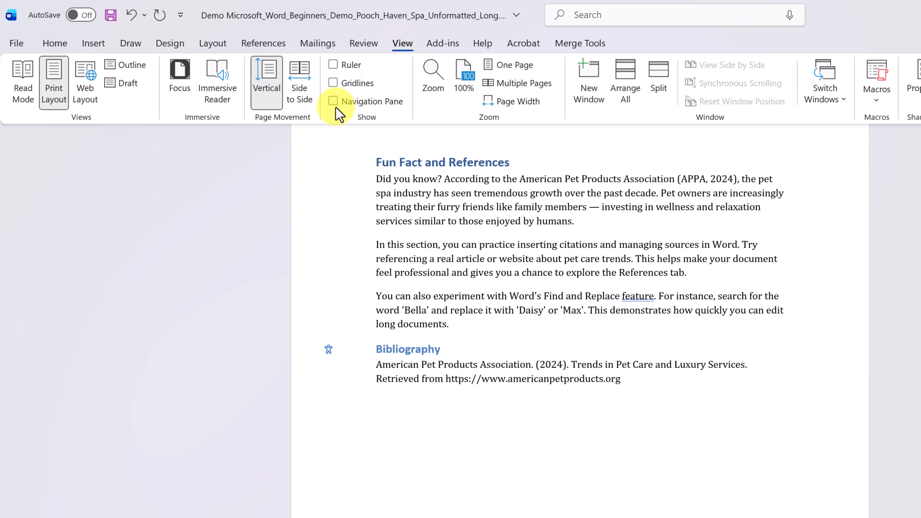
left_click(333, 102)
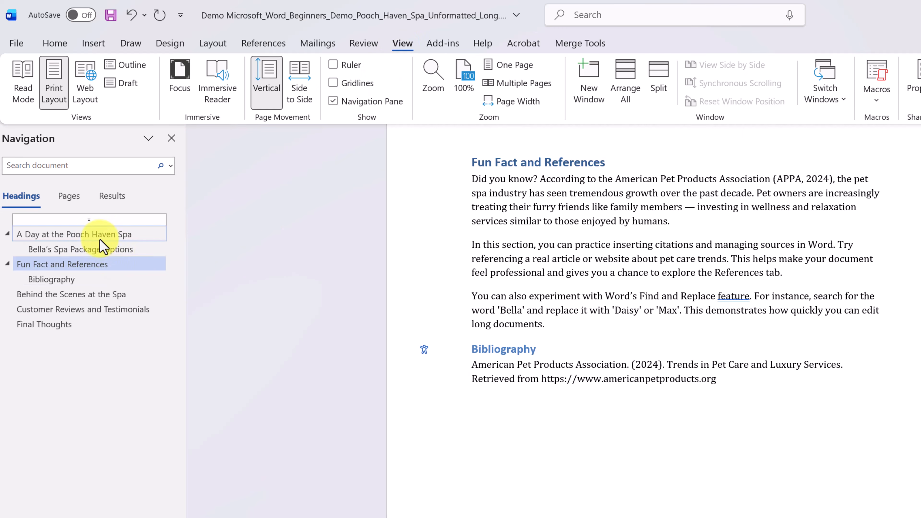
left_click(68, 294)
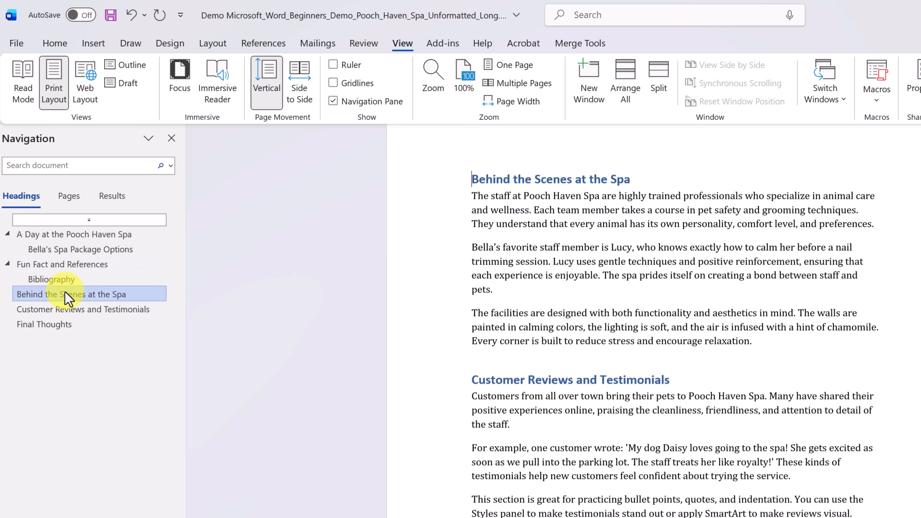
left_click(67, 265)
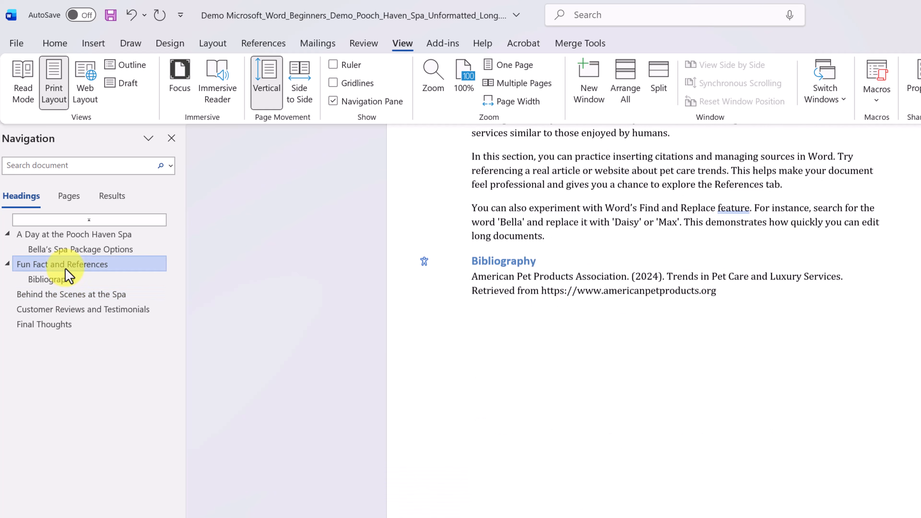
left_click(70, 235)
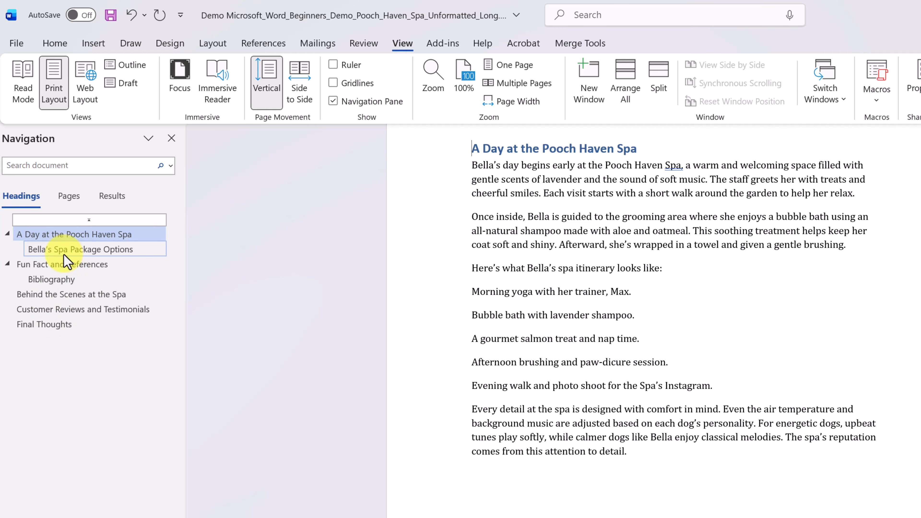
- Go to the "Bella's Spa Package Options" heading and fix its hard-to-read text contrast with black, applied to similar issues as well
left_click(43, 250)
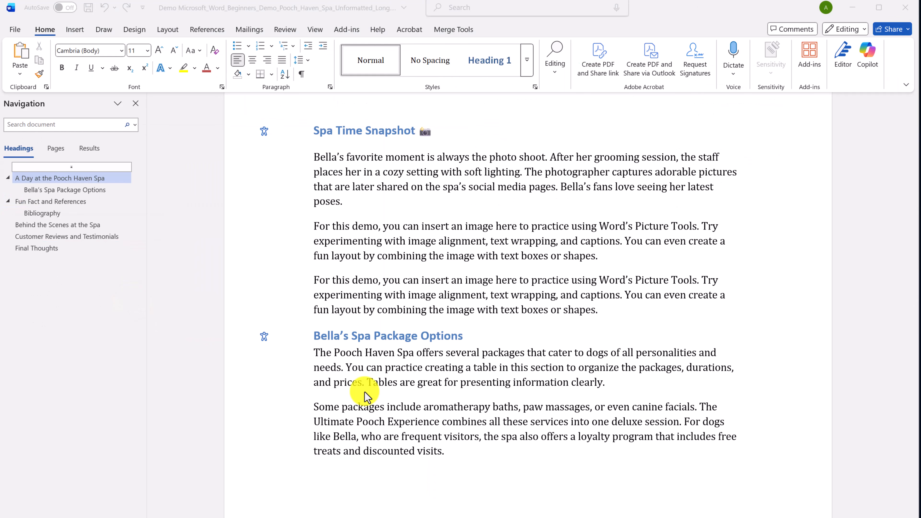
left_click(265, 337)
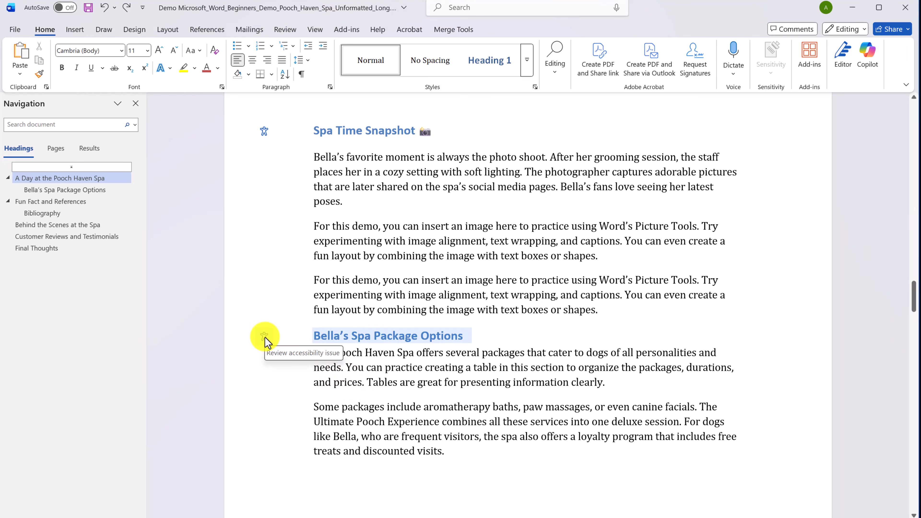
left_click(265, 337)
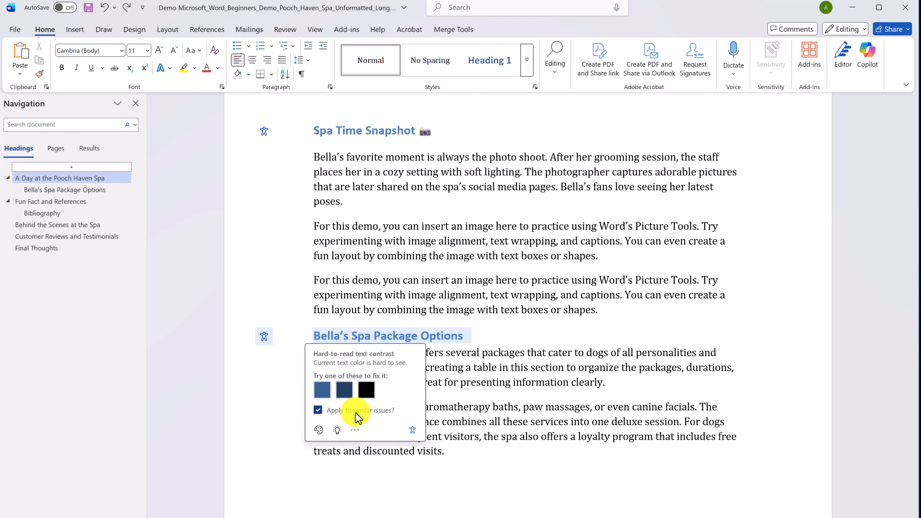
left_click(366, 390)
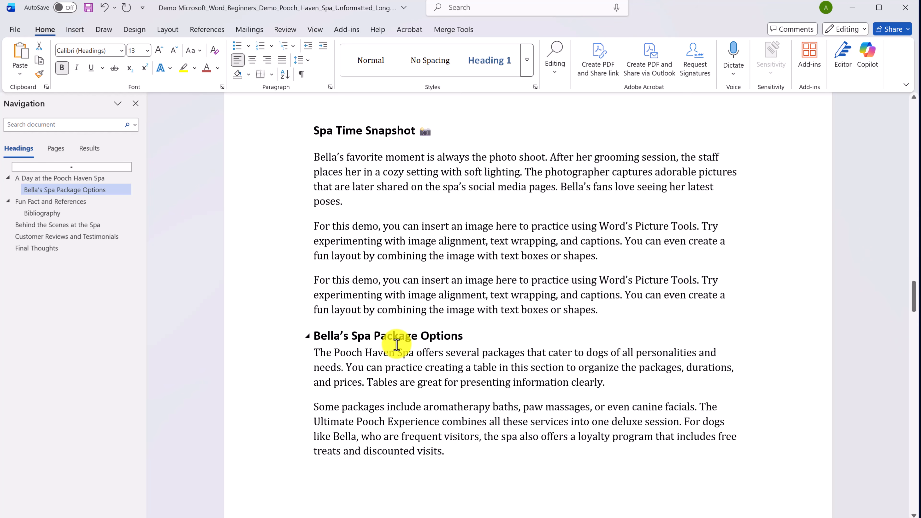
- Format the "Bella's Spa Package Options" heading text in standard red at font size 20
left_click_drag(467, 335, 330, 342)
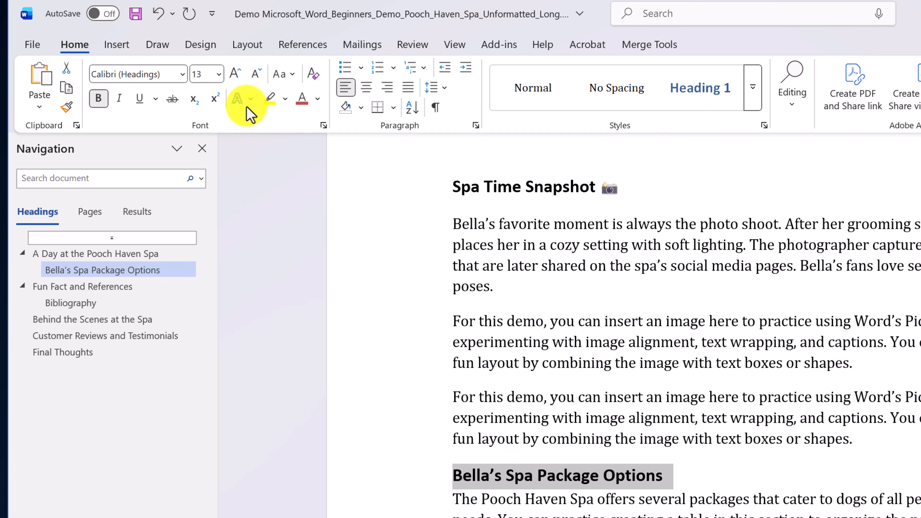
left_click(319, 103)
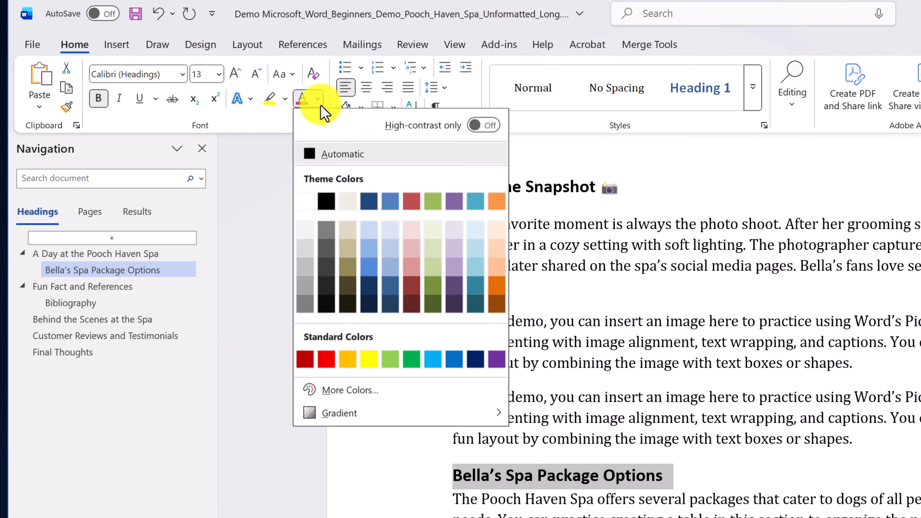
left_click(326, 361)
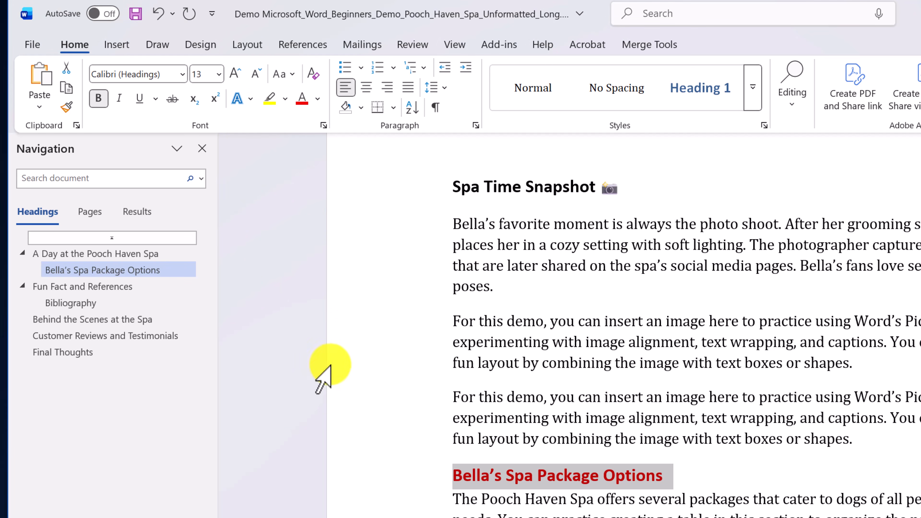
left_click(219, 75)
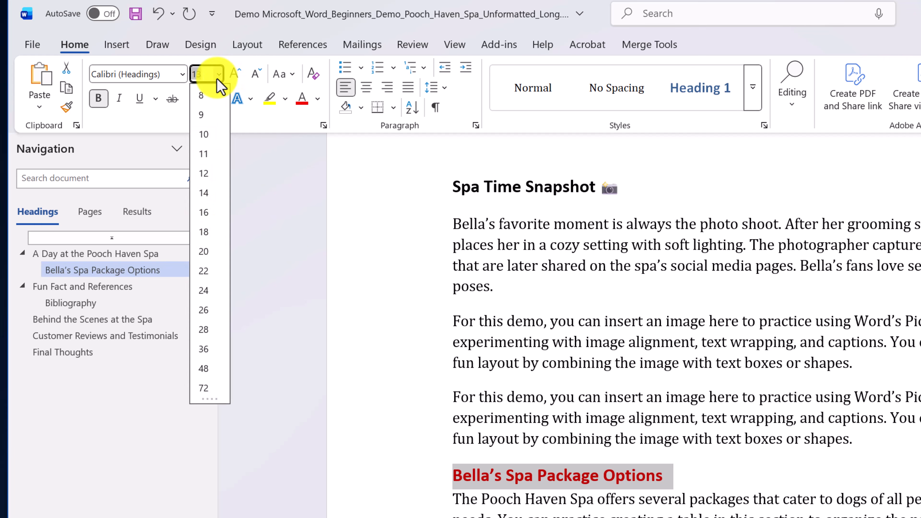
left_click(204, 252)
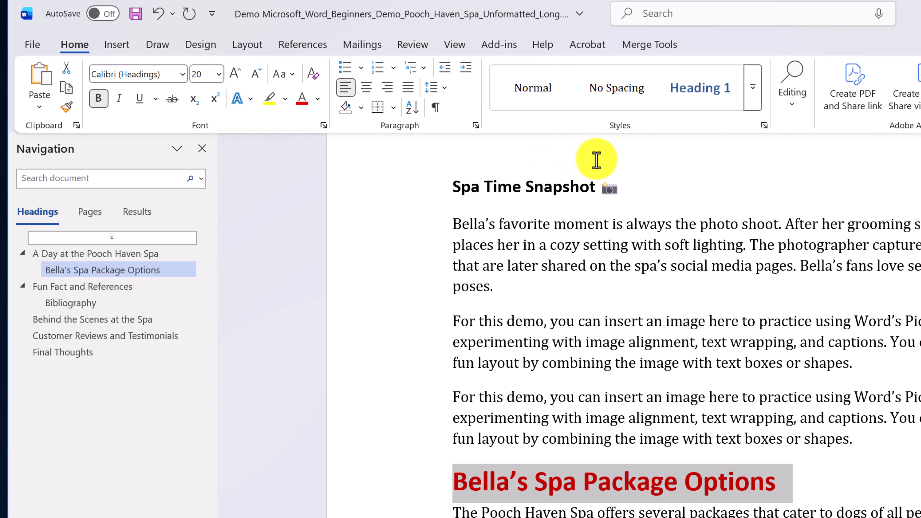
- Create a new style from the red heading's formatting, accepting the suggested style name
left_click(756, 110)
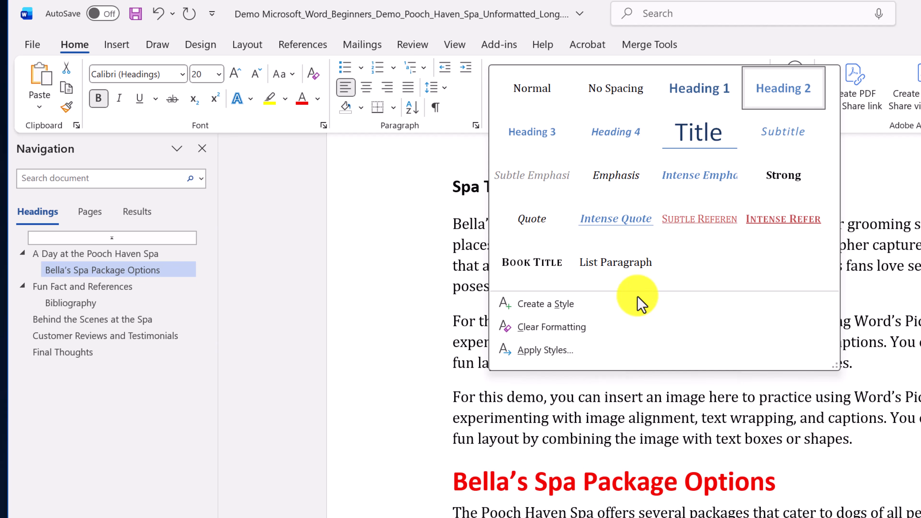
left_click(564, 304)
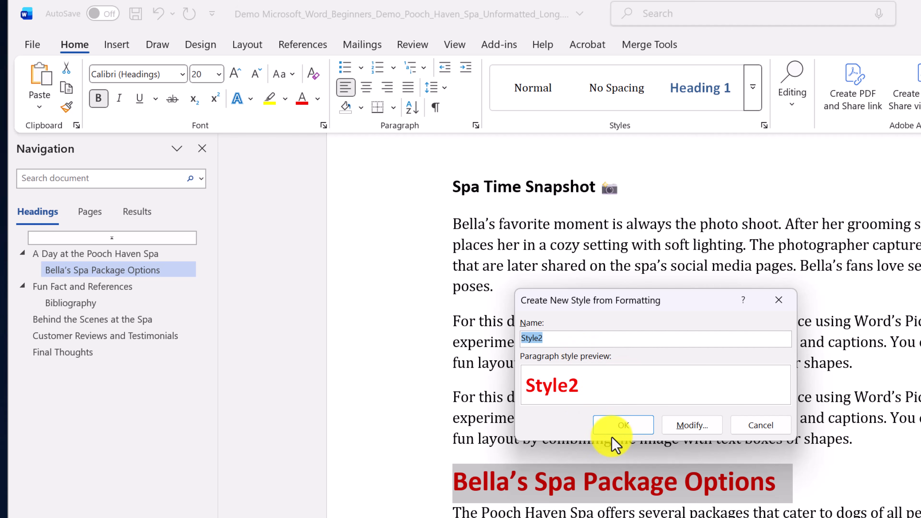
left_click(625, 426)
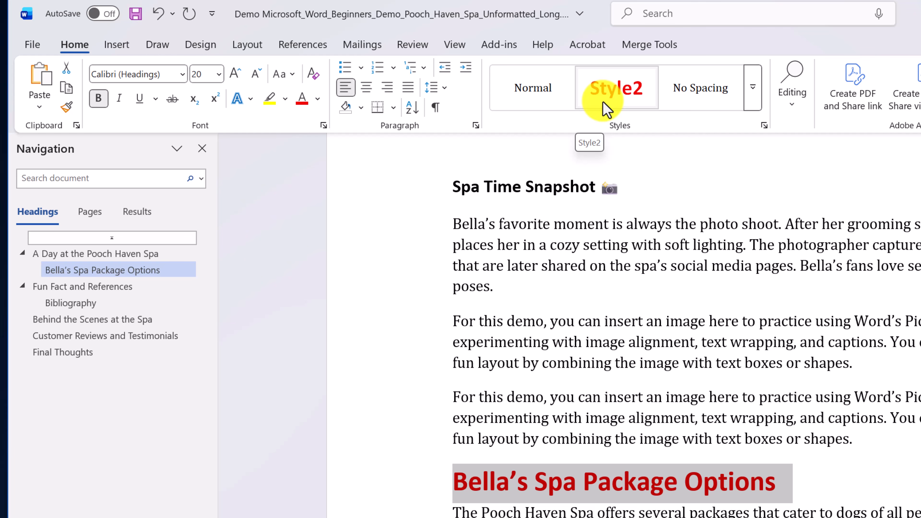
- Apply the new Style2 style to the "Spa Time Snapshot" heading text
left_click(501, 191)
left_click_drag(598, 185, 455, 188)
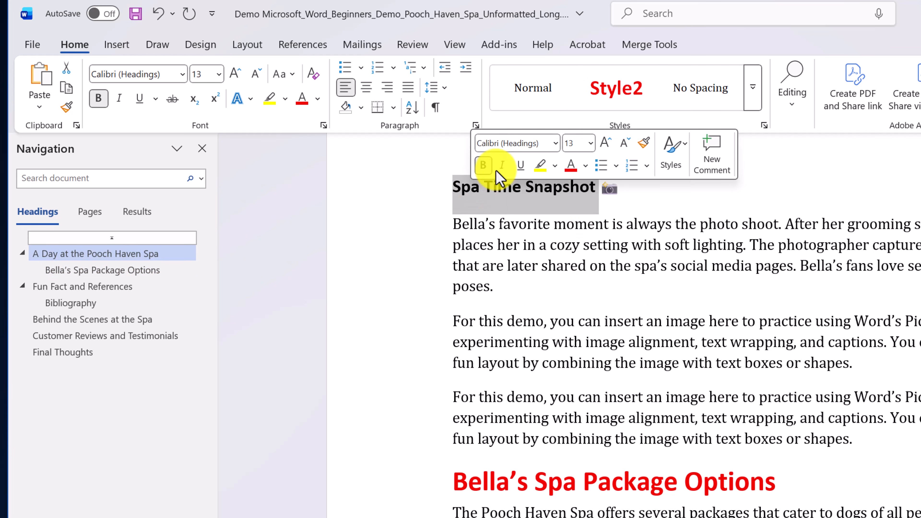
left_click(620, 90)
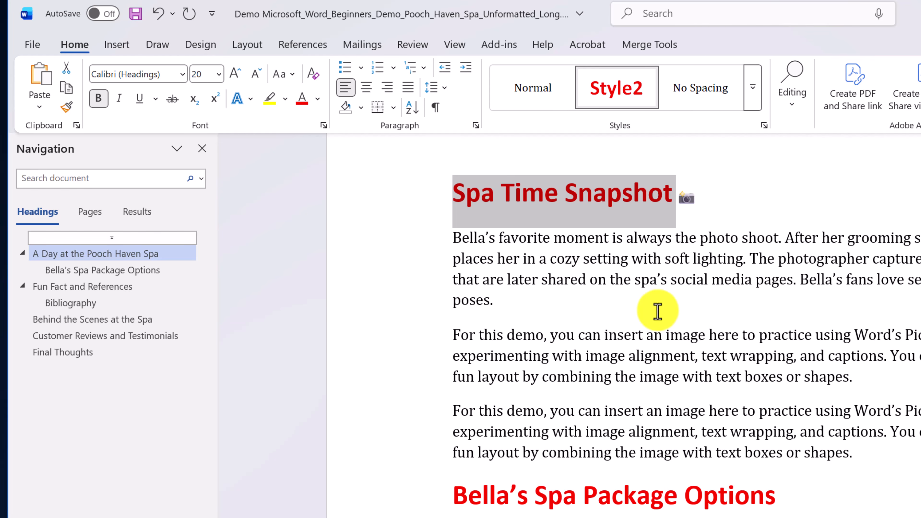
- Undo the Style2 application, the style creation, and the size and red colour changes on the "Bella's Spa Package Options" heading
key("ctrl+z")
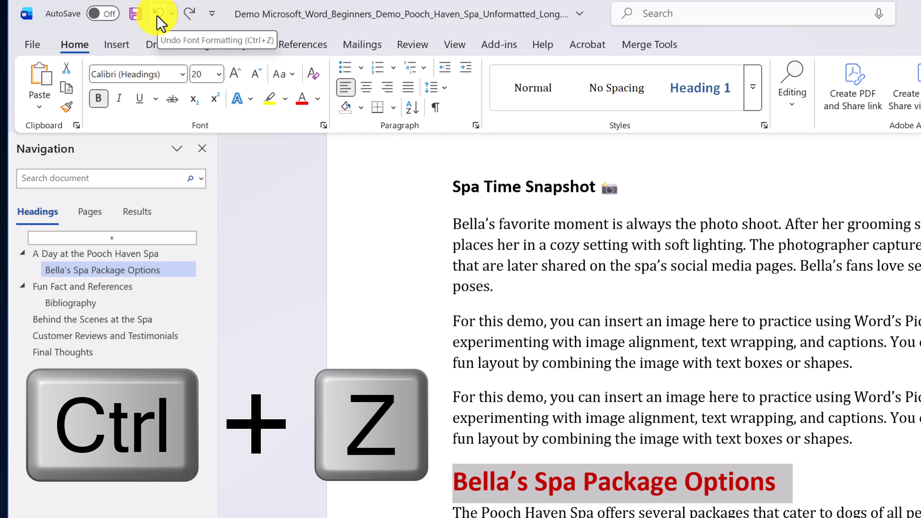
key("ctrl+z")
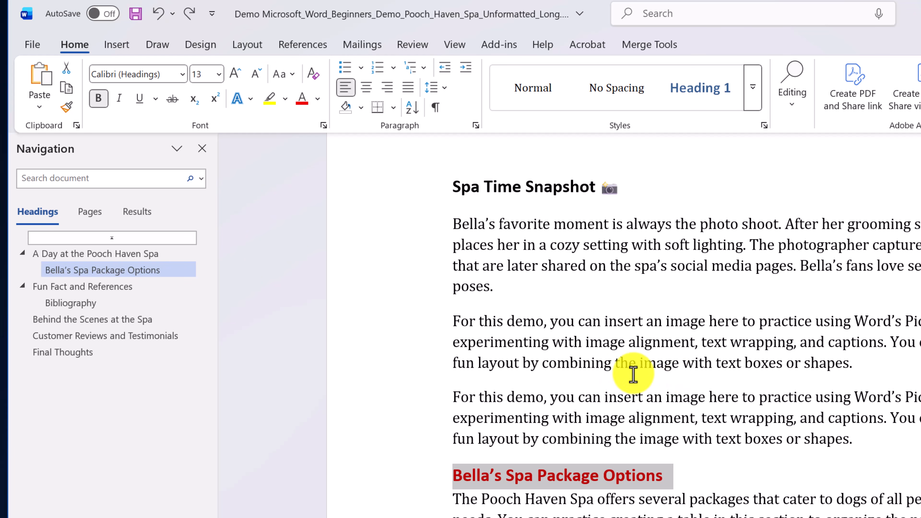
key("ctrl+z")
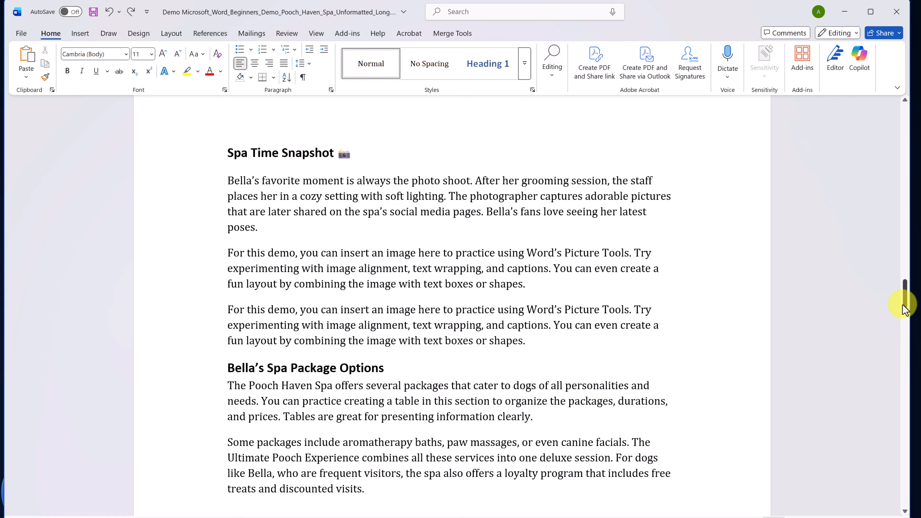
- Enter "Table of Contents" on the blank line above the first tutorial-style story paragraph and start a new line below it
left_click_drag(903, 306, 897, 184)
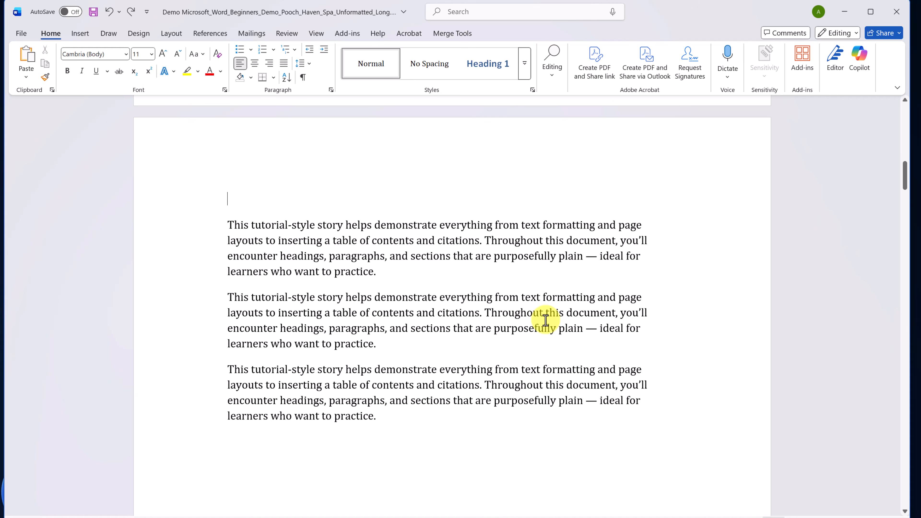
type("Table of")
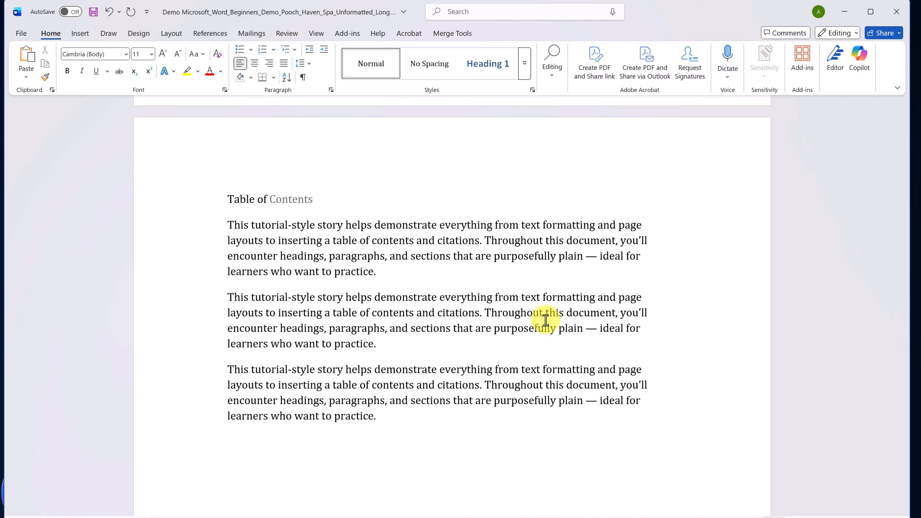
key("Tab")
key("Return")
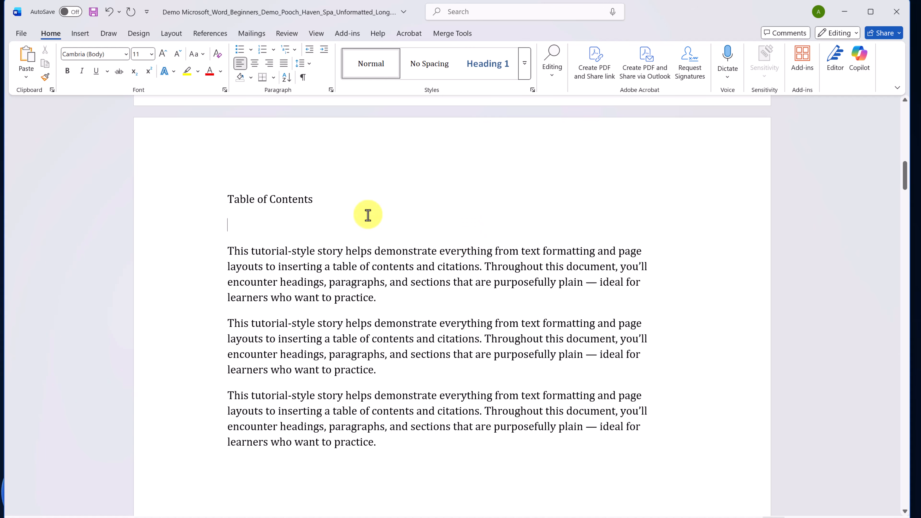
- Insert the built-in Automatic Table 1 table of contents below the "Table of Contents" line
left_click(210, 34)
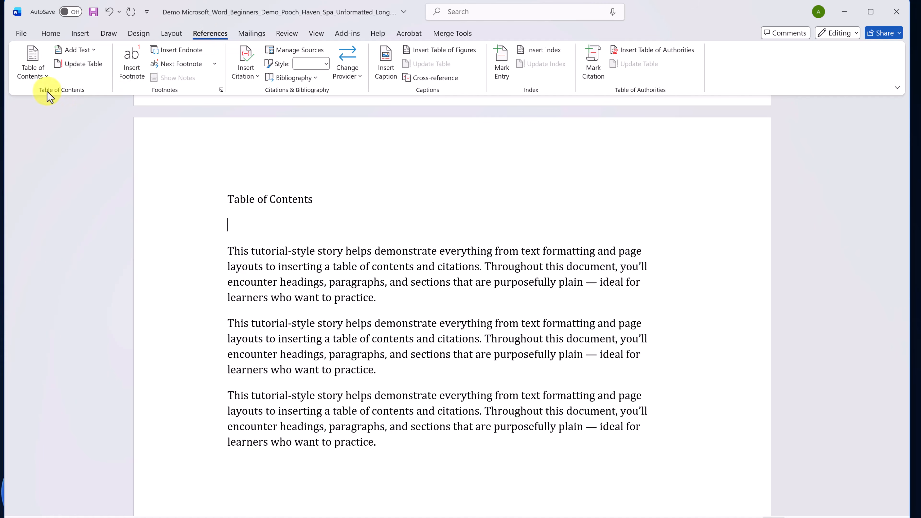
left_click(47, 77)
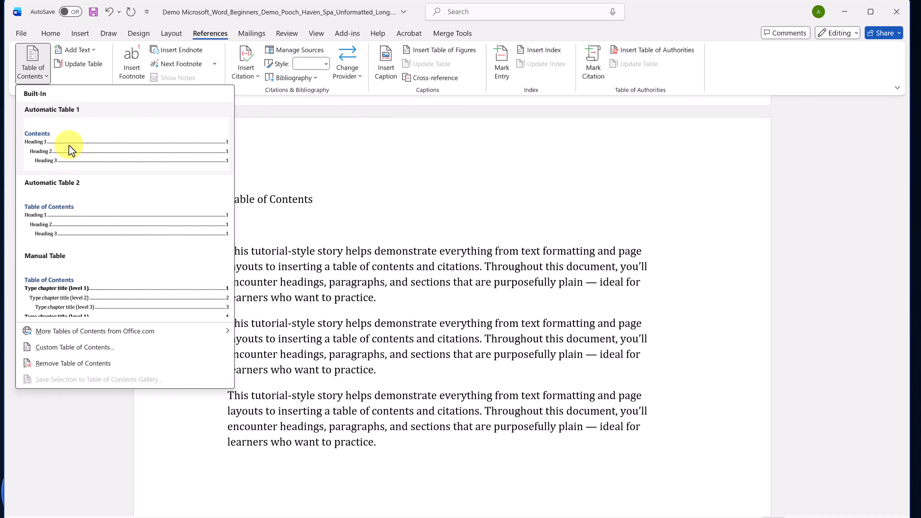
left_click(77, 148)
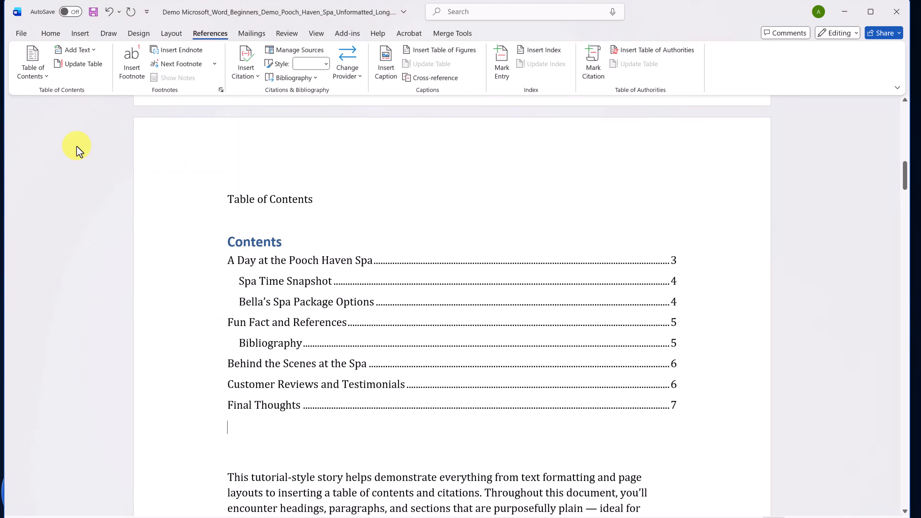
scroll(159, 282, "down", 1)
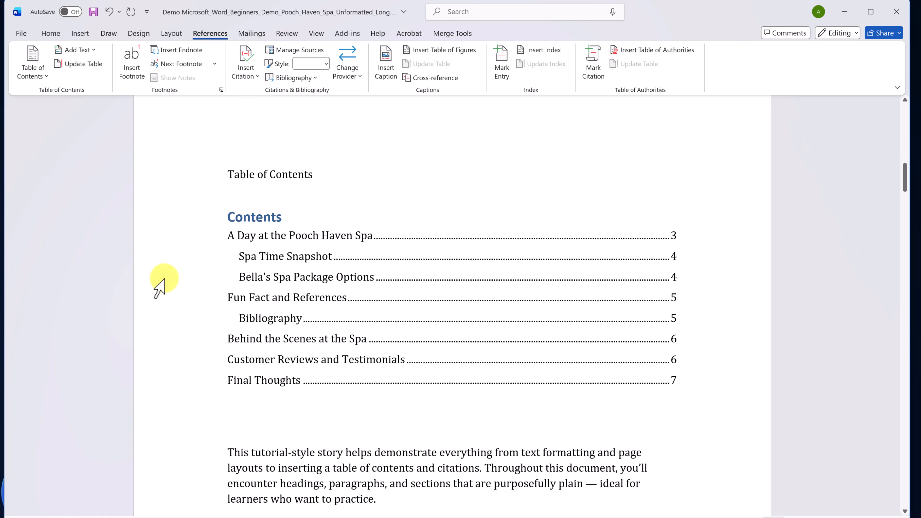
scroll(159, 286, "down", 1)
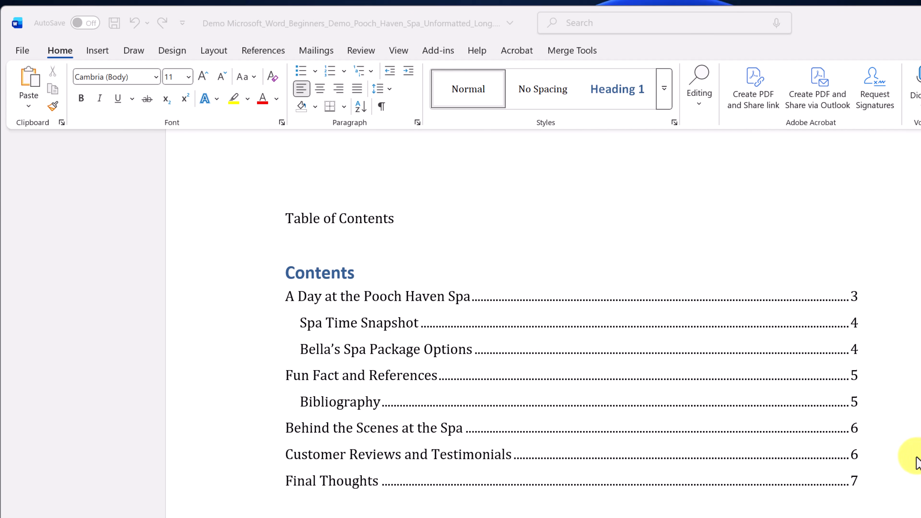
- Set the line spacing of the first two paragraphs under "A Day at the Pooch Haven Spa" to 1.5
scroll(900, 474, "down", 10)
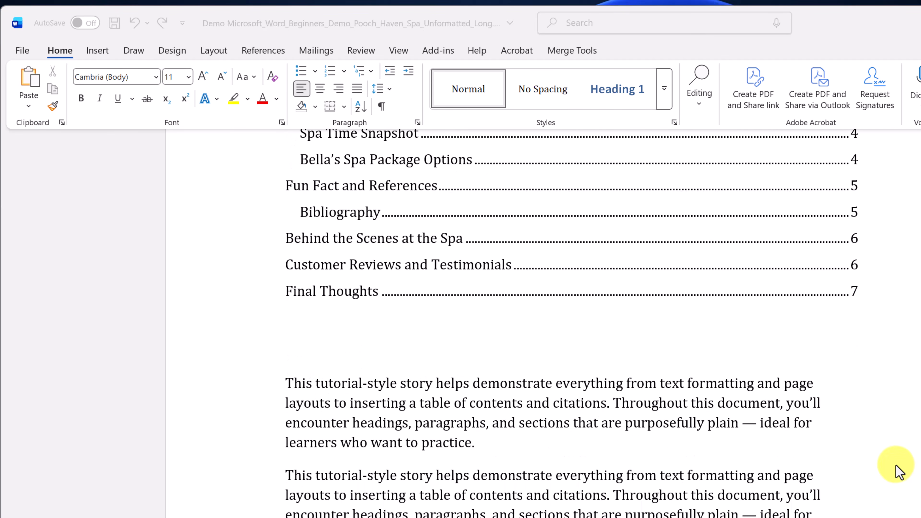
scroll(898, 468, "down", 8)
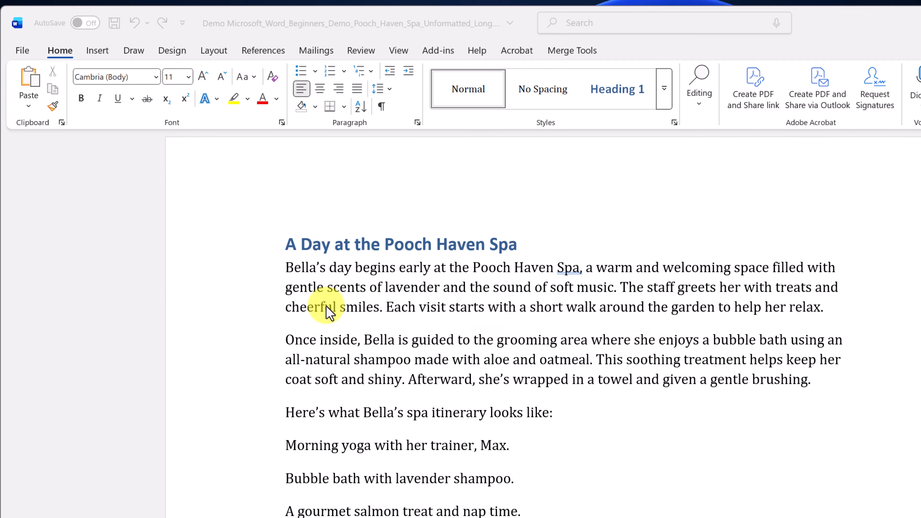
left_click(286, 266)
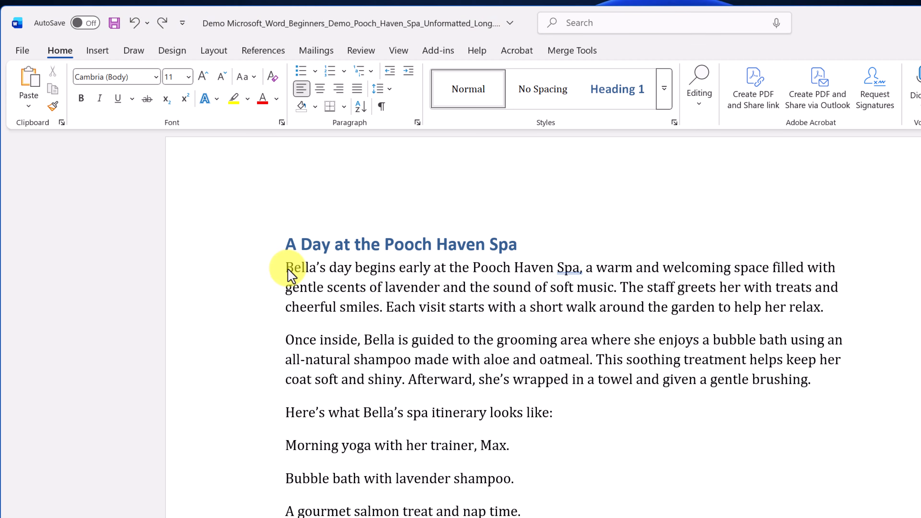
left_click_drag(286, 266, 821, 386)
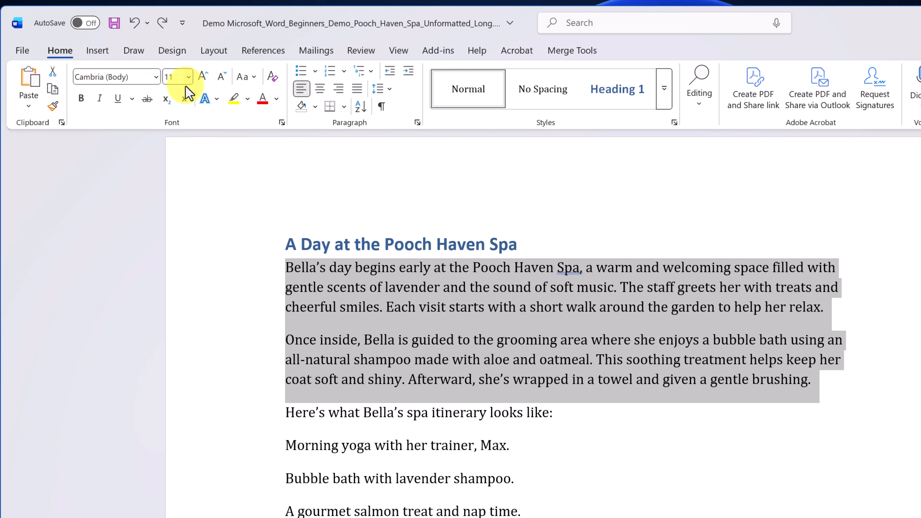
left_click(390, 93)
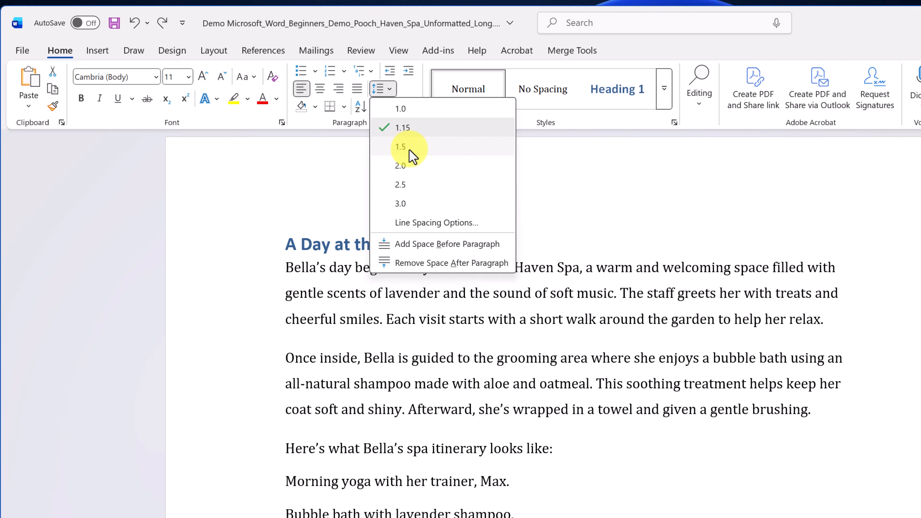
left_click(409, 150)
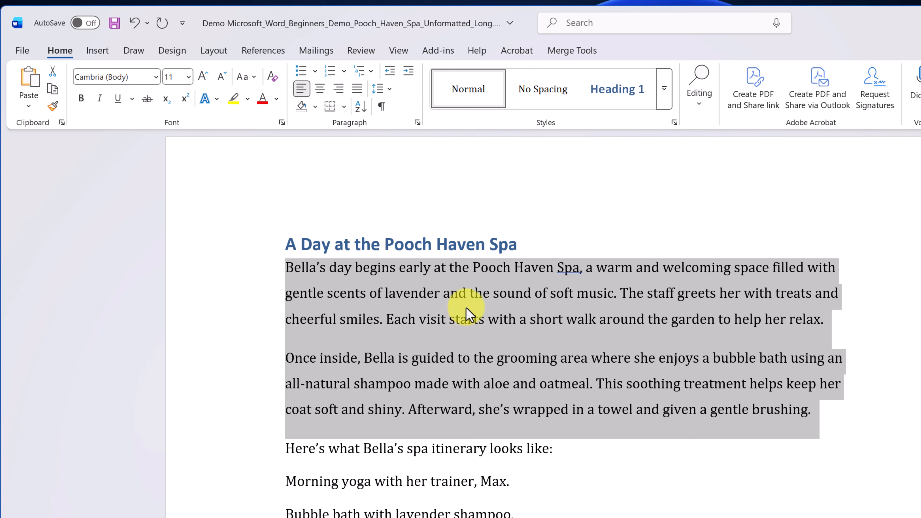
- Examine the selected paragraphs' Line Spacing Options, close them without changes, and show the Layout settings for indent and spacing
left_click(389, 89)
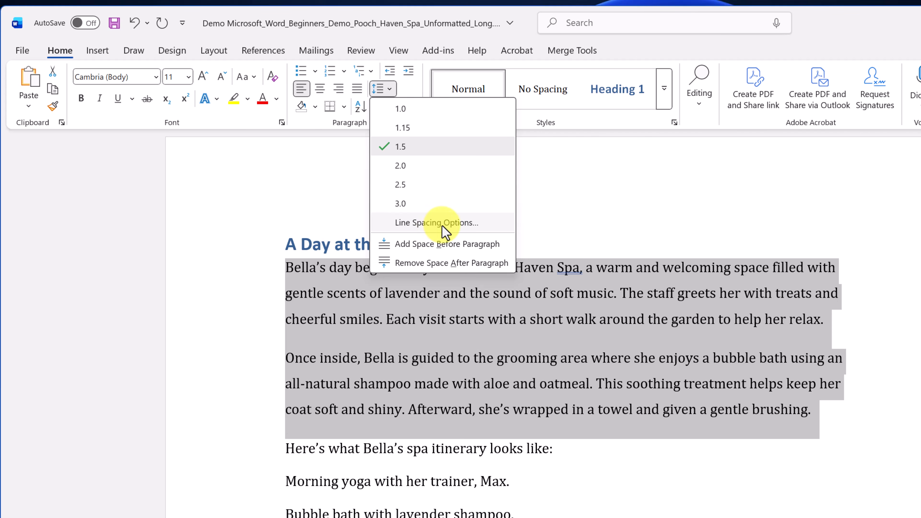
left_click(450, 227)
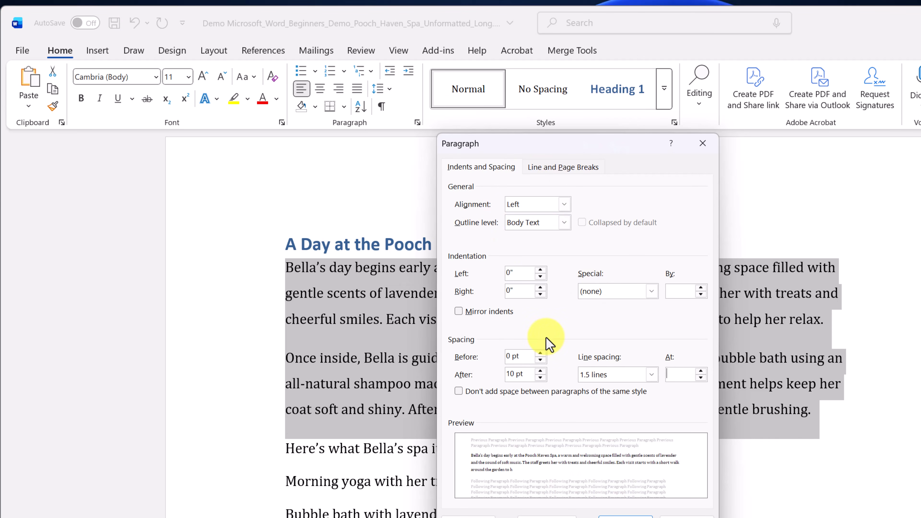
left_click(701, 146)
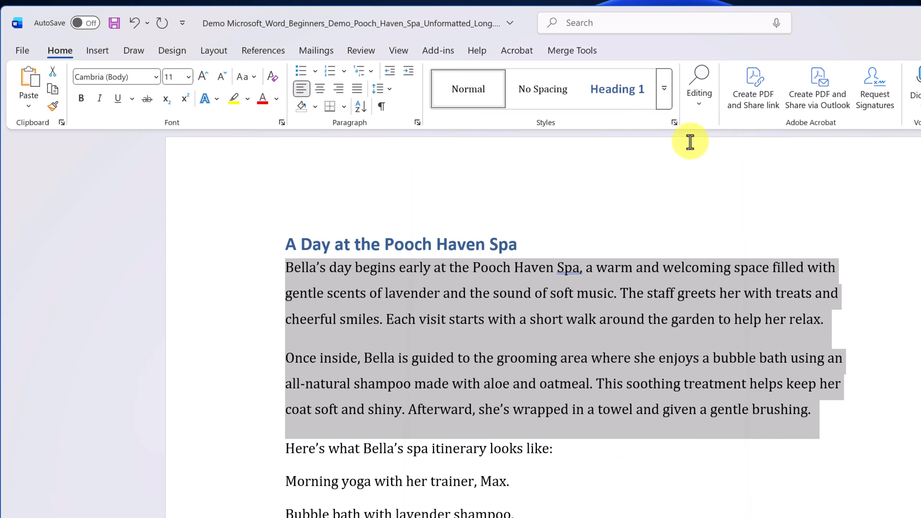
left_click(213, 54)
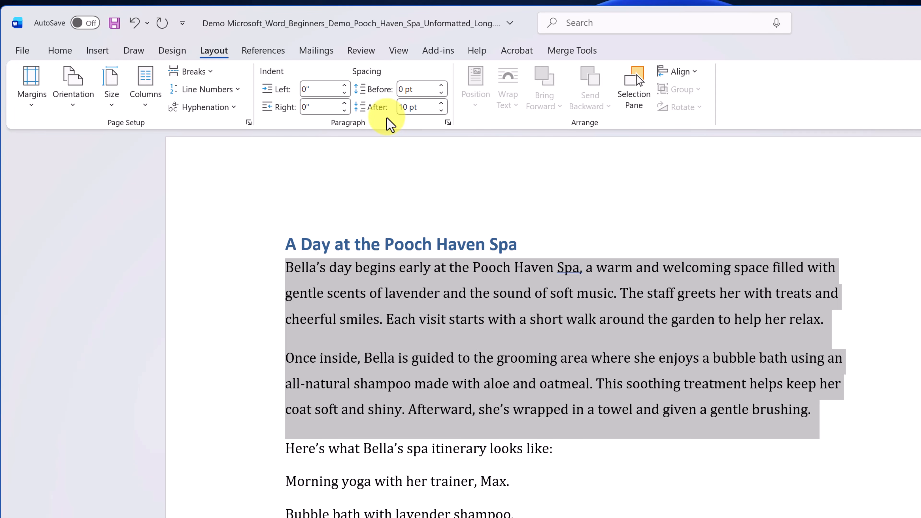
- Set the spacing after the two selected paragraphs under "A Day at the Pooch Haven Spa" to 6 pt and justify their text
left_click(441, 111)
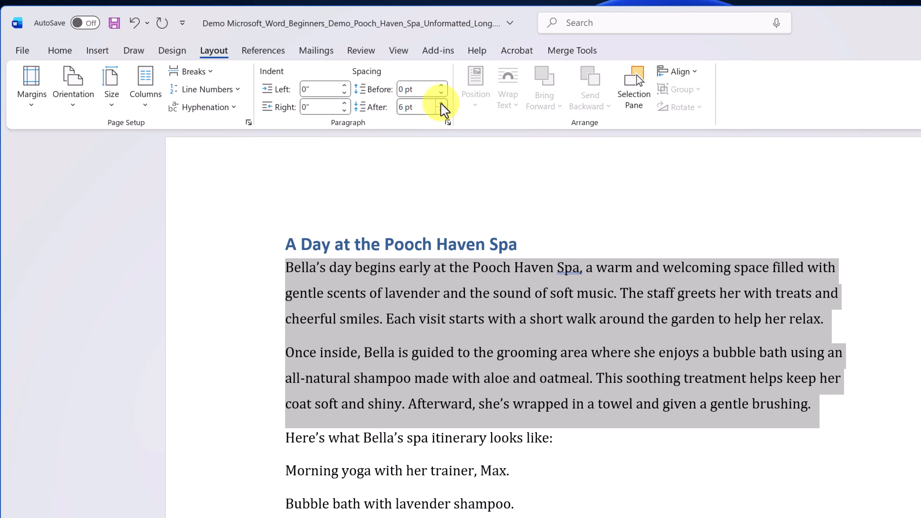
left_click(441, 103)
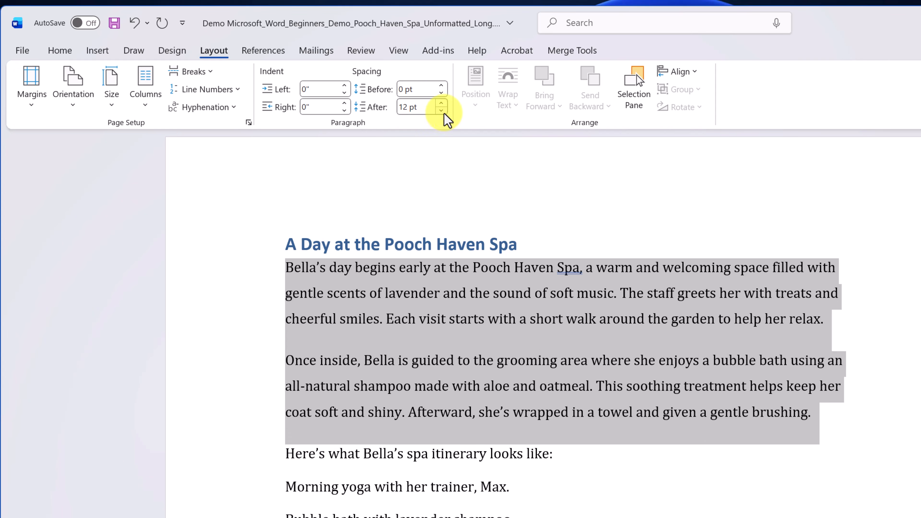
left_click(442, 111)
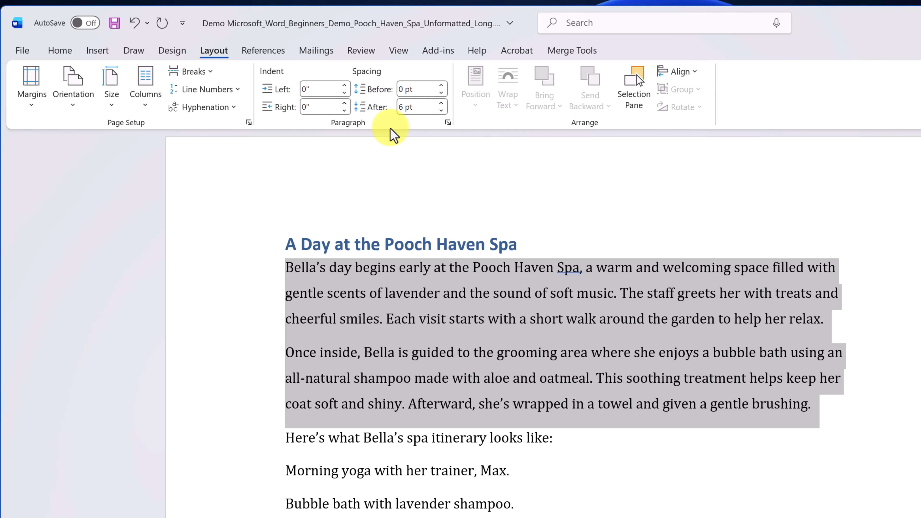
left_click(60, 54)
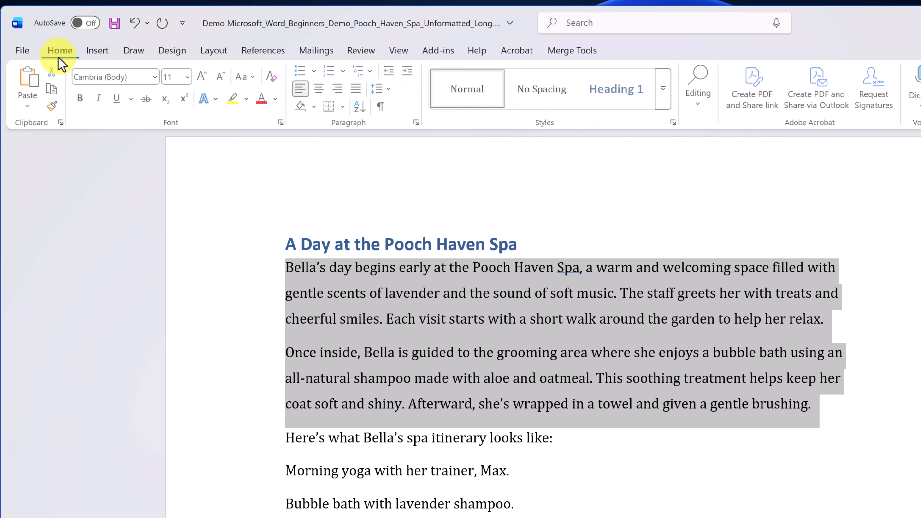
left_click(358, 90)
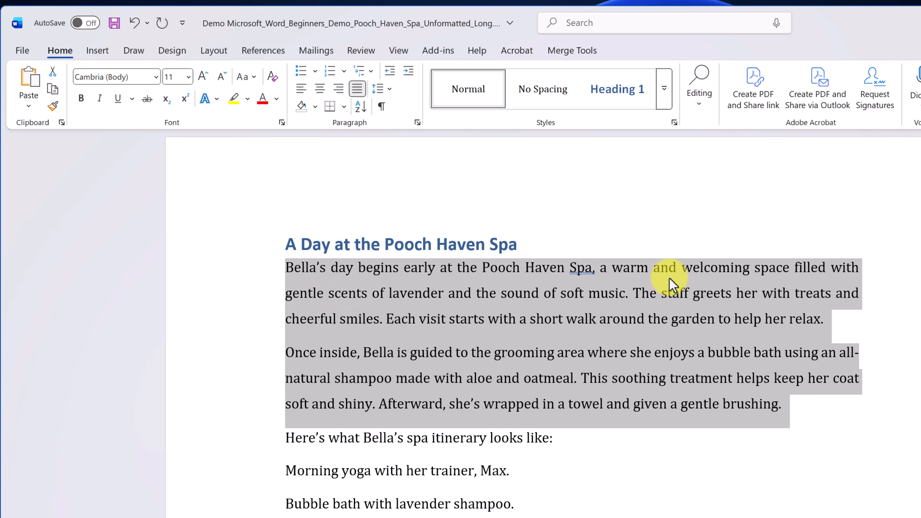
left_click(795, 320)
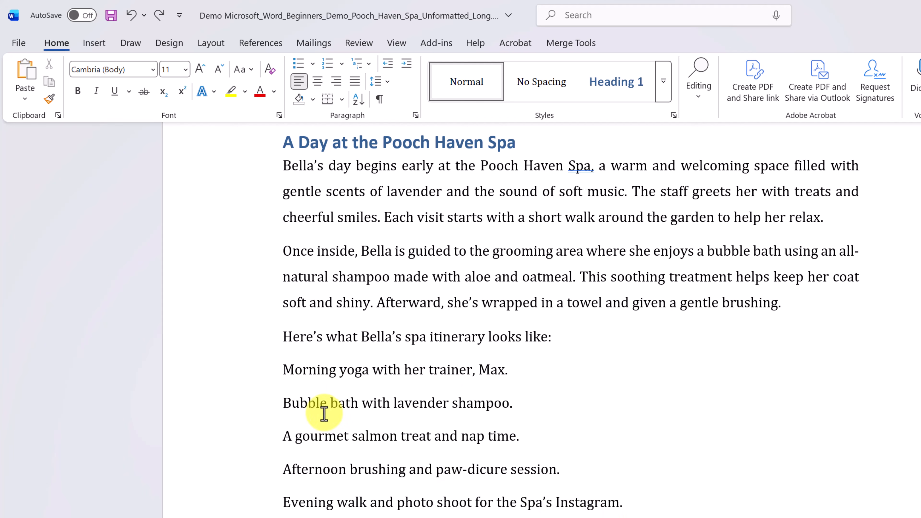
- Format the five spa itinerary lines, from "Morning yoga" to "Evening walk", as a bulleted list
left_click_drag(282, 369, 641, 503)
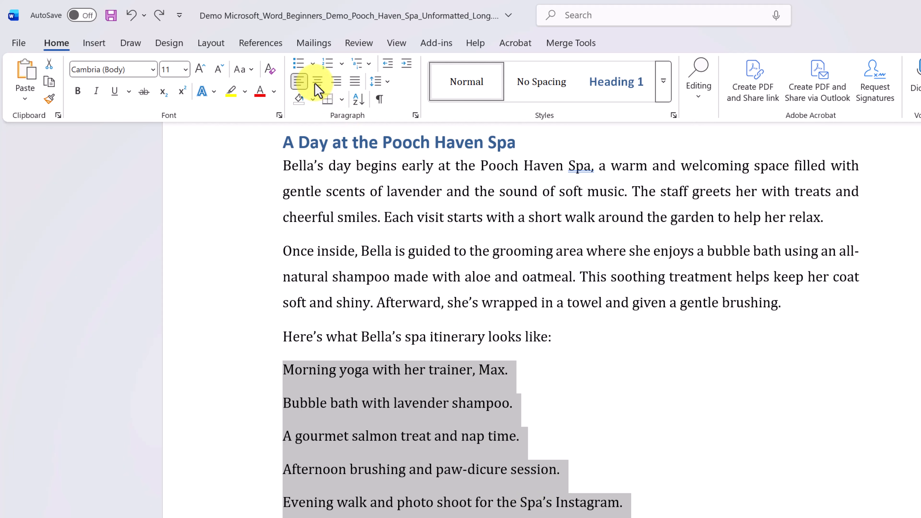
left_click(298, 65)
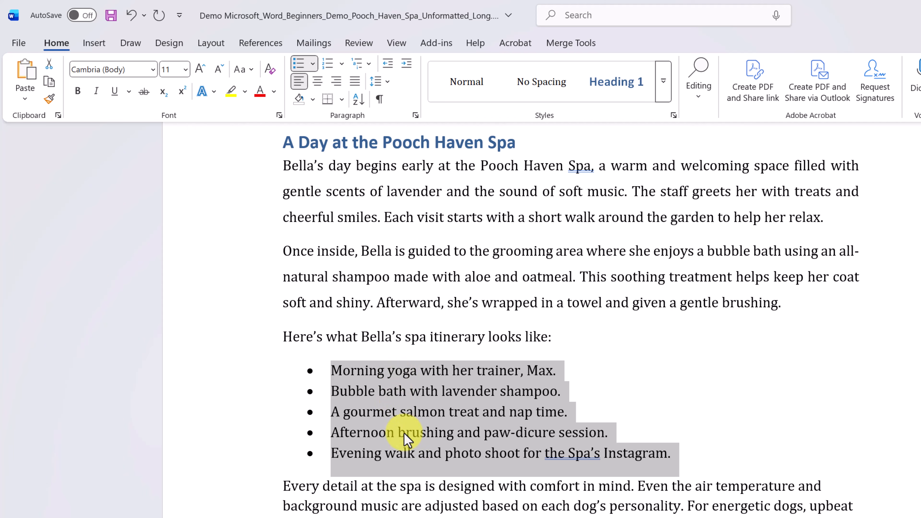
left_click(424, 442)
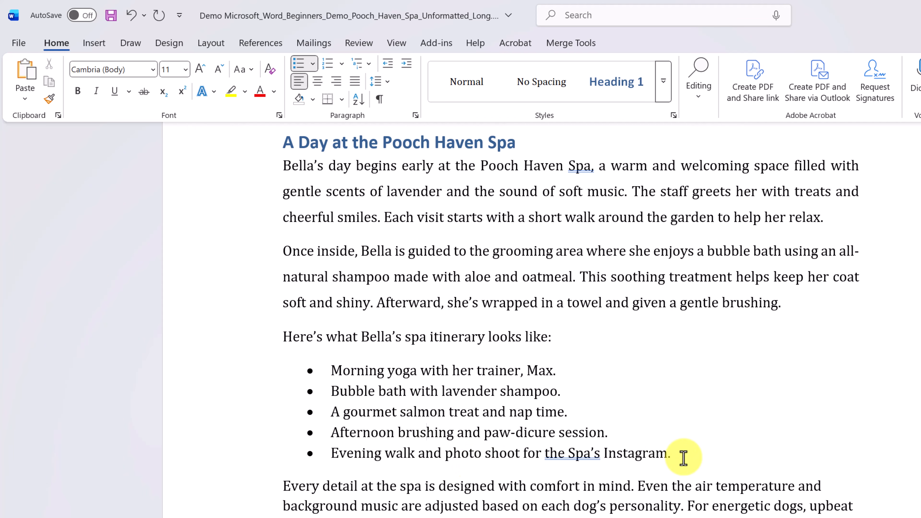
- Convert the five spa itinerary items to a numbered list
left_click_drag(684, 458, 344, 377)
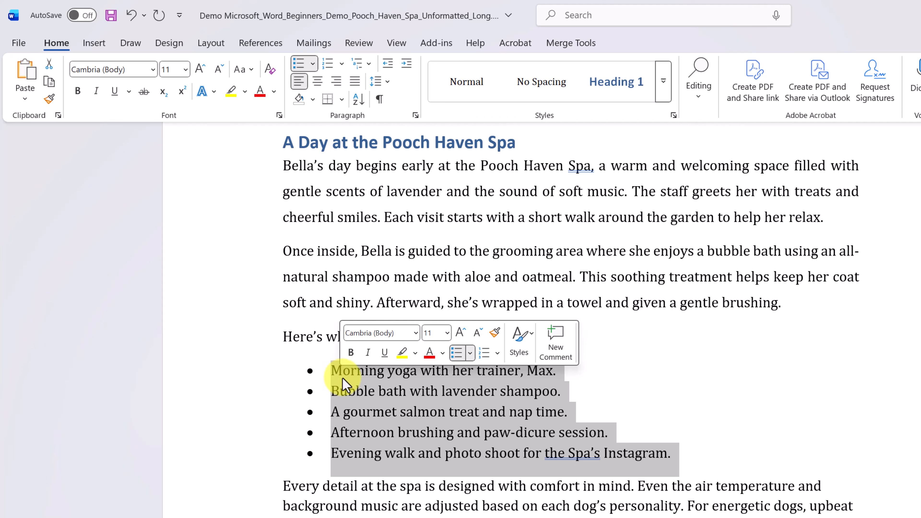
left_click(329, 68)
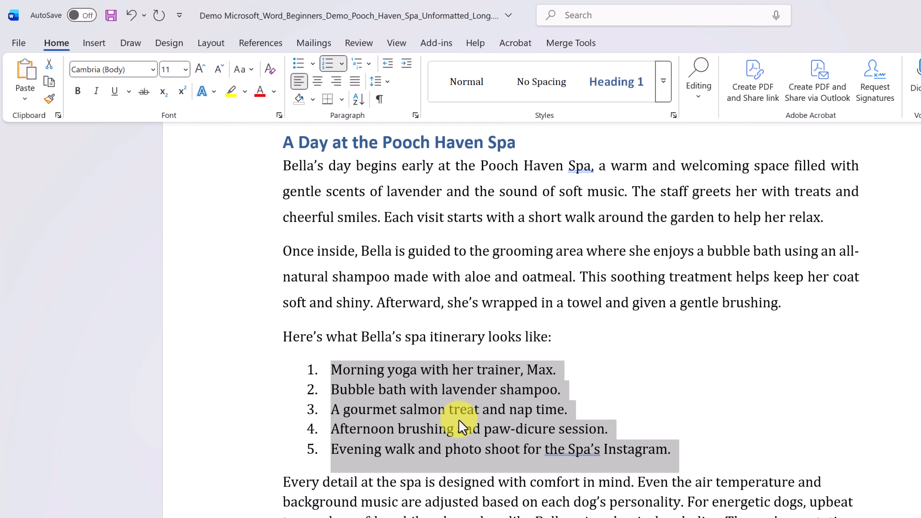
left_click(485, 429)
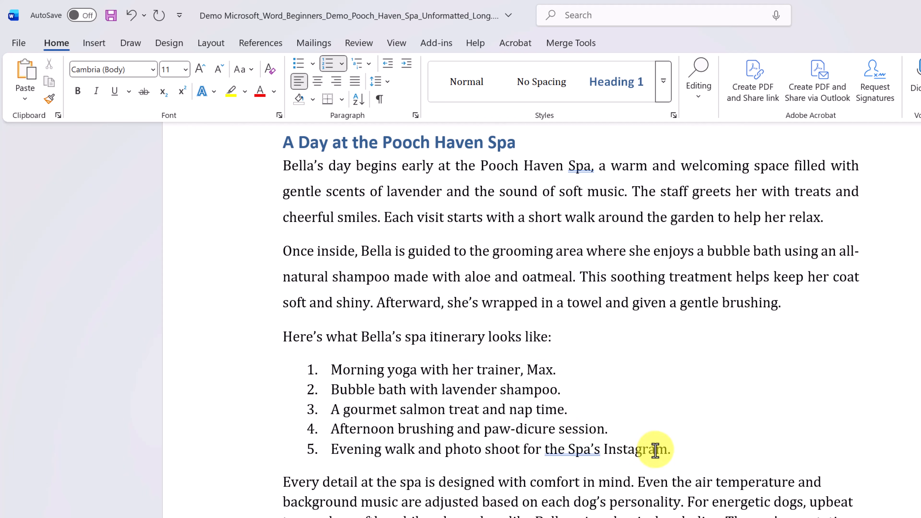
- Add a sixth item "Example" after the "Evening walk" item of the numbered itinerary and start another item below it
left_click(676, 451)
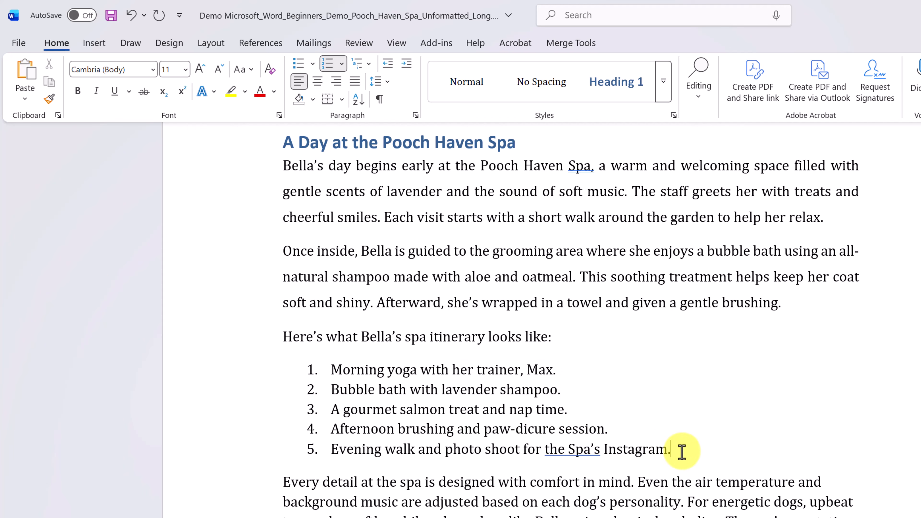
key("Return")
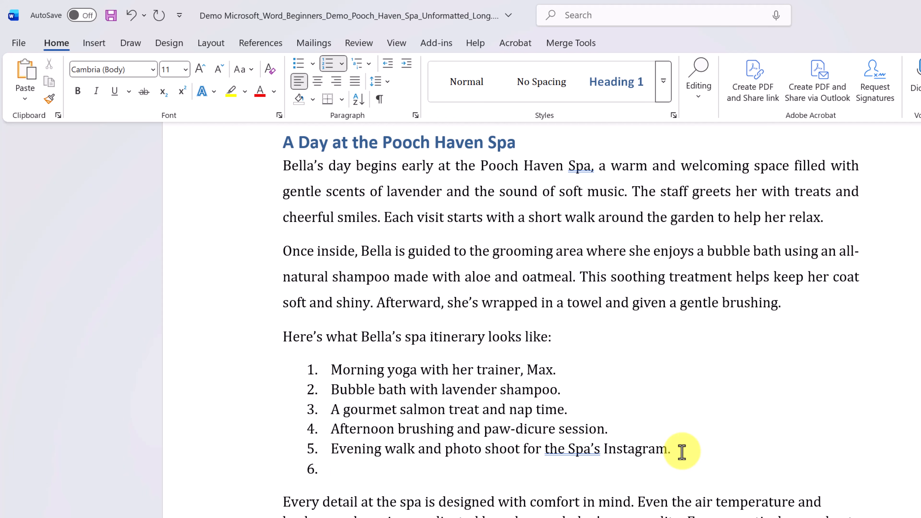
type("example")
key("Return")
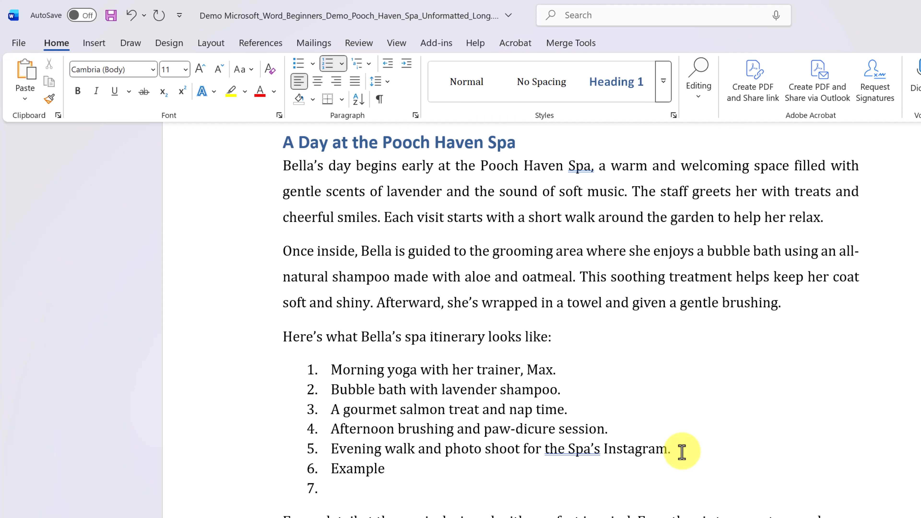
- Remove the empty item and the "Example" item so the itinerary list ends with the "Evening walk" item
key("BackSpace")
key("BackSpace")
key("BackSpace")
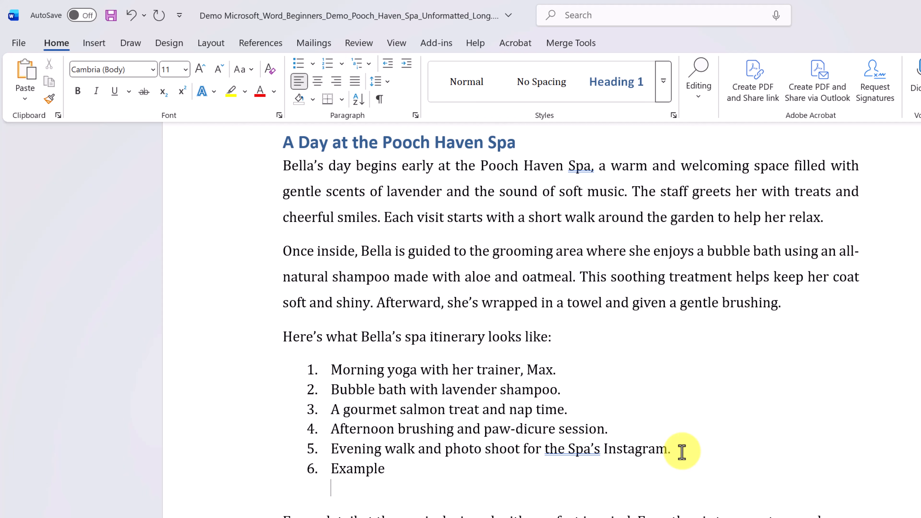
key("BackSpace")
key("BackSpace")
key("BackSpace")
key("BackSpace")
key("BackSpace")
key("BackSpace")
key("BackSpace")
key("BackSpace")
key("BackSpace")
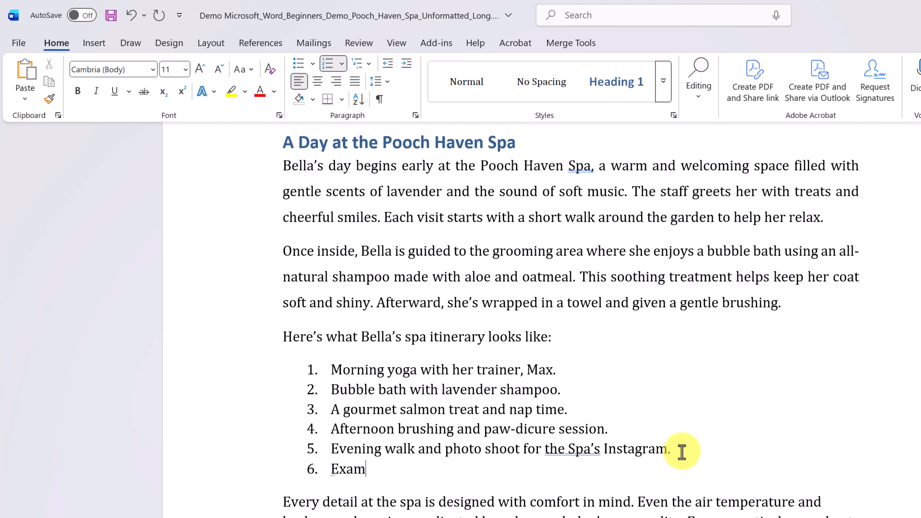
key("BackSpace")
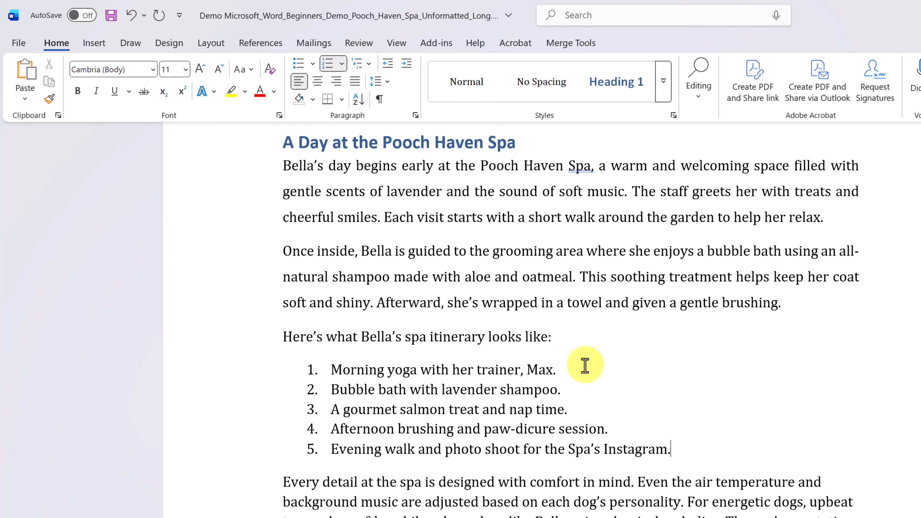
- Add a second-level item reading "2nd" beneath the "Morning yoga" item of the itinerary list
left_click(558, 371)
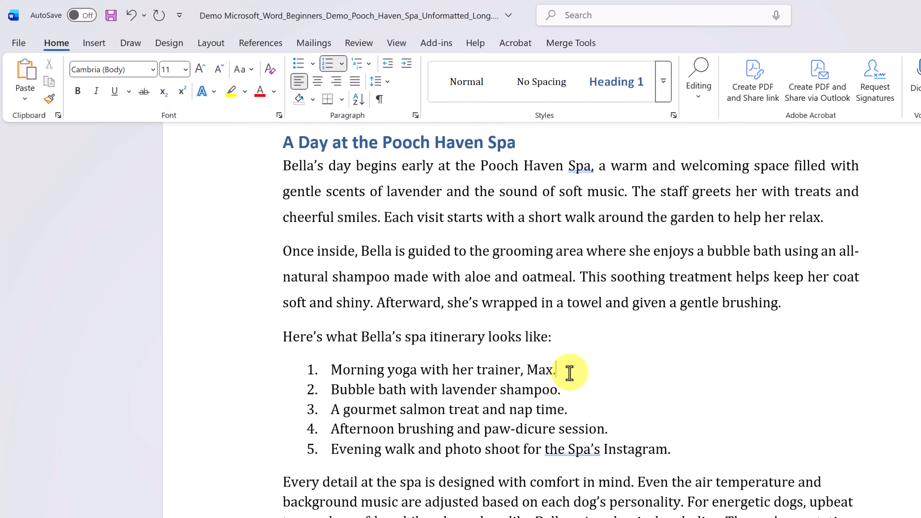
key("Return")
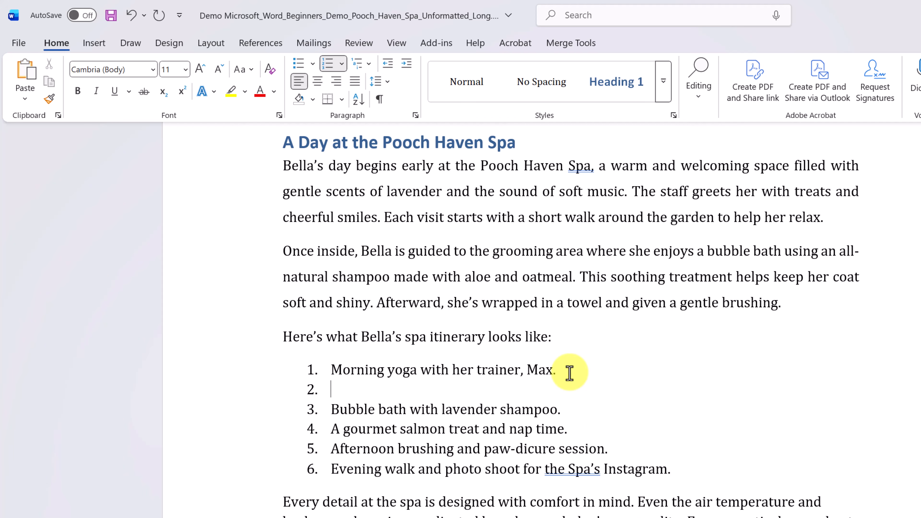
key("Tab")
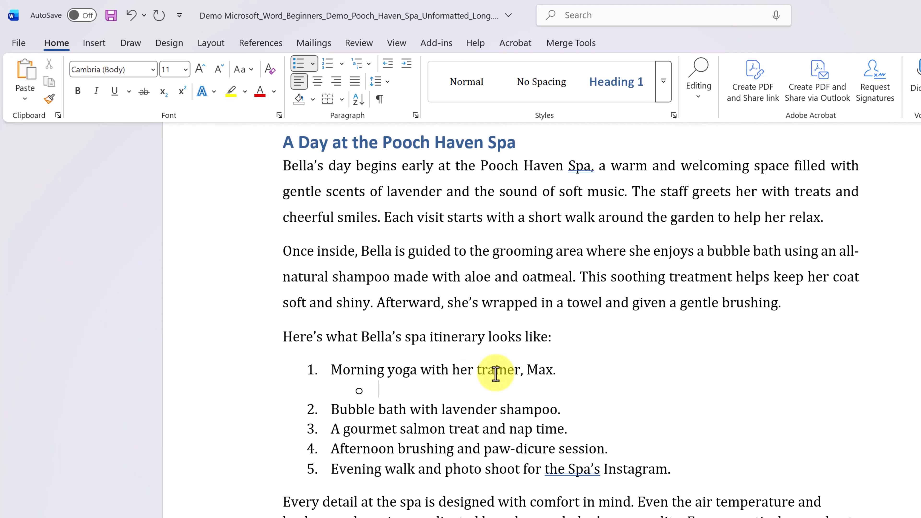
type("2nd")
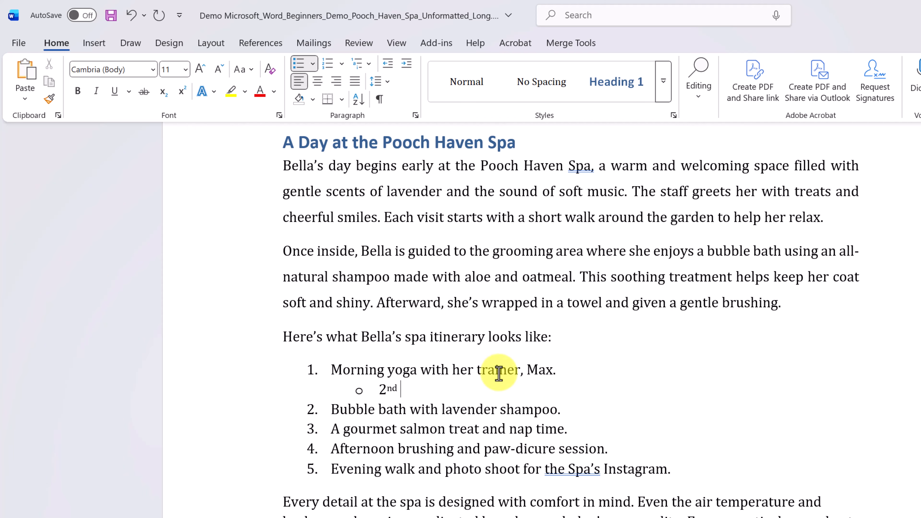
- Change the whole itinerary list, including its "2nd" sub-item, to bullets
left_click_drag(681, 471, 337, 370)
left_click(299, 65)
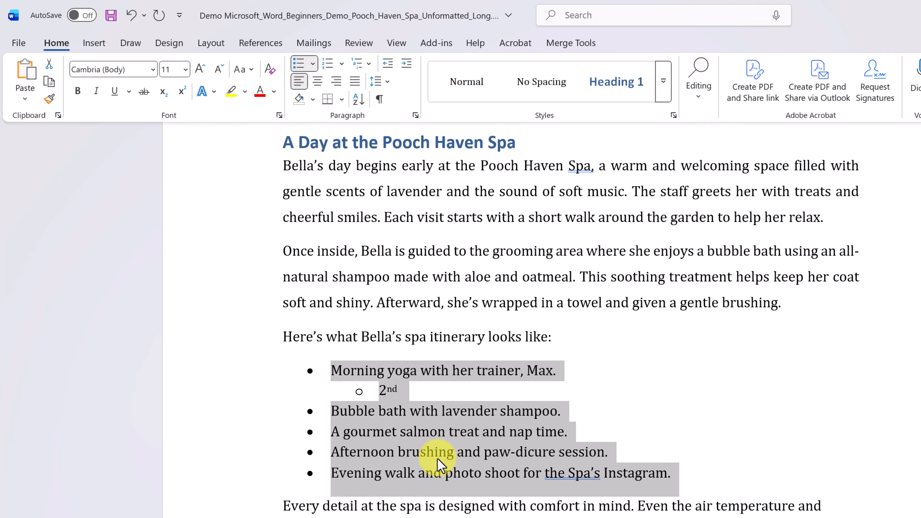
left_click(427, 452)
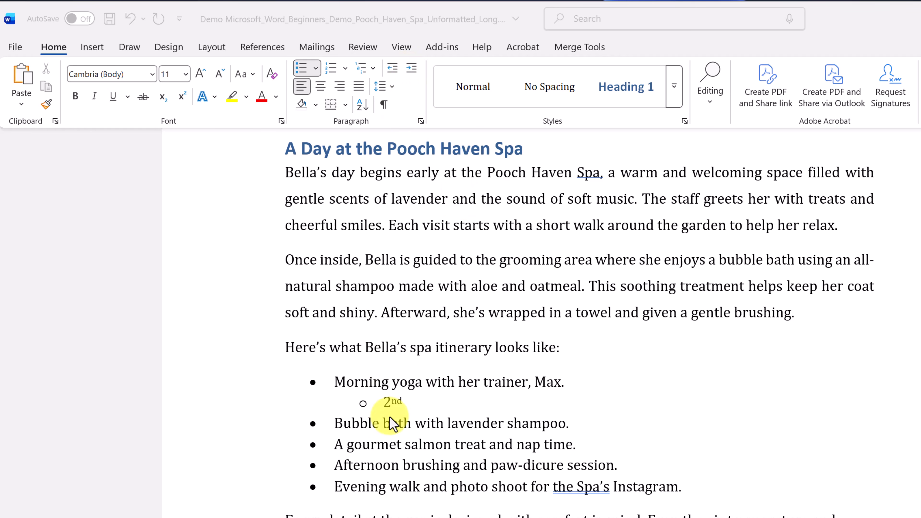
- Decrease the indent of the "2nd" sub-item to the main list level and increase it back to the second level
left_click(385, 406)
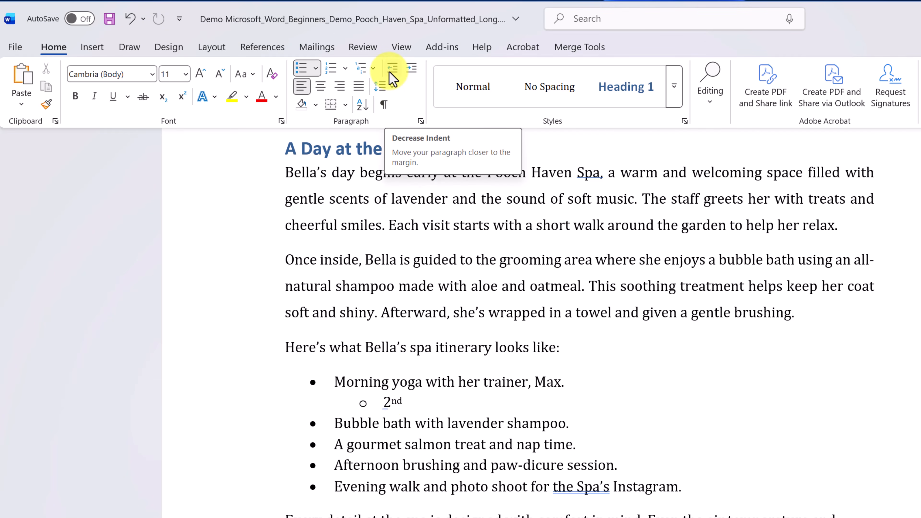
left_click(392, 75)
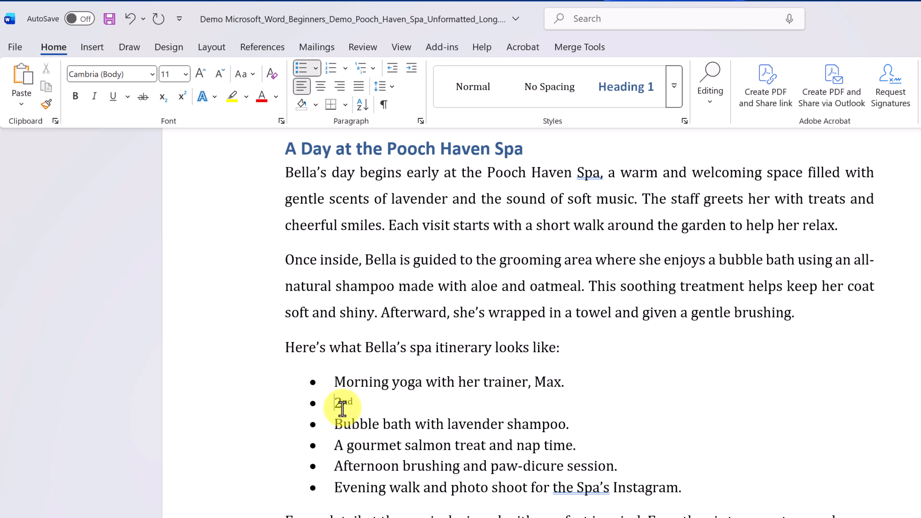
left_click(412, 69)
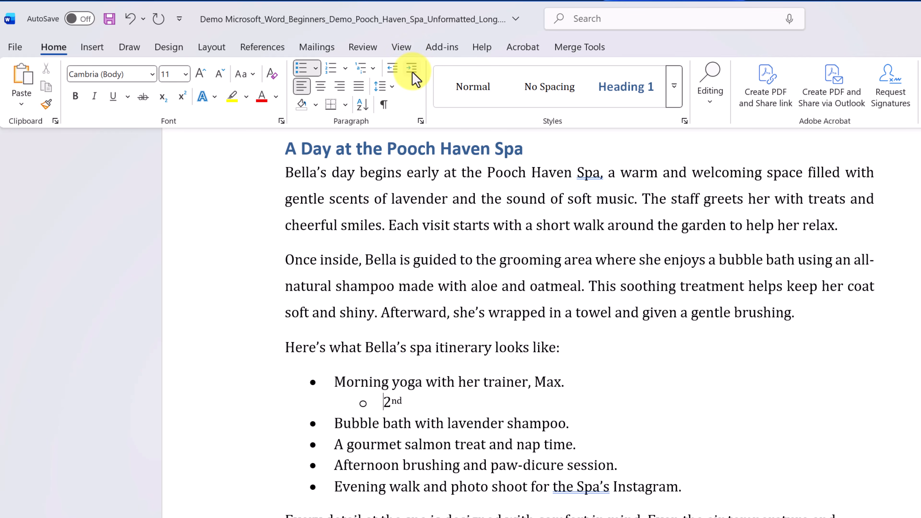
left_click(413, 73)
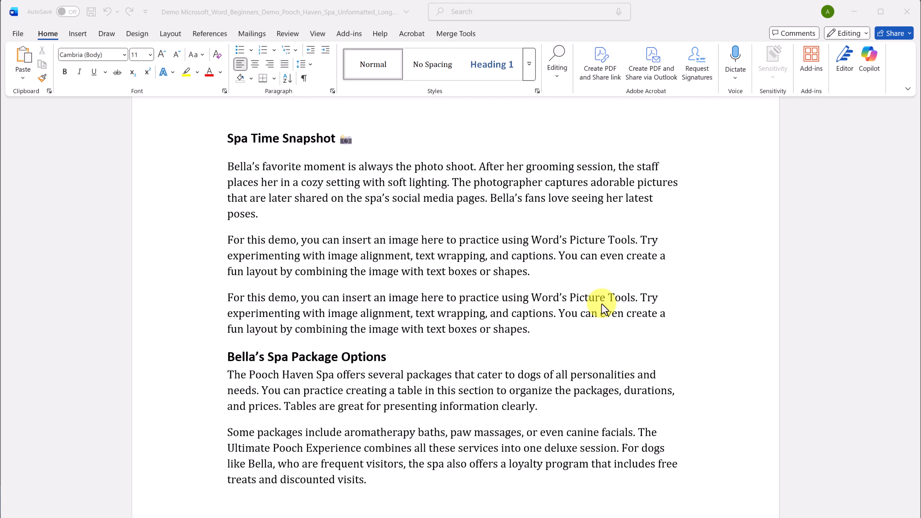
- Insert the picture poochpal.jpg from this device before "Try" in the second image-practice paragraph under "Spa Time Snapshot" and delete it again
left_click(639, 300)
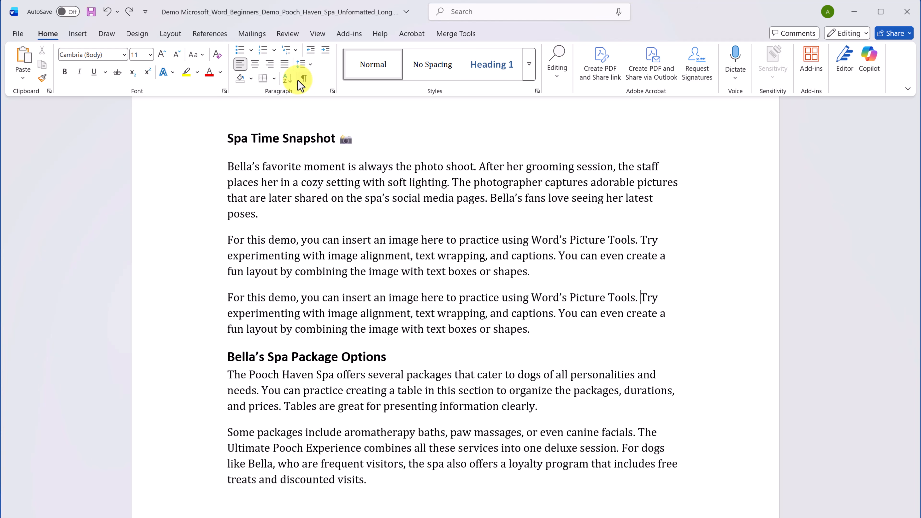
left_click(76, 35)
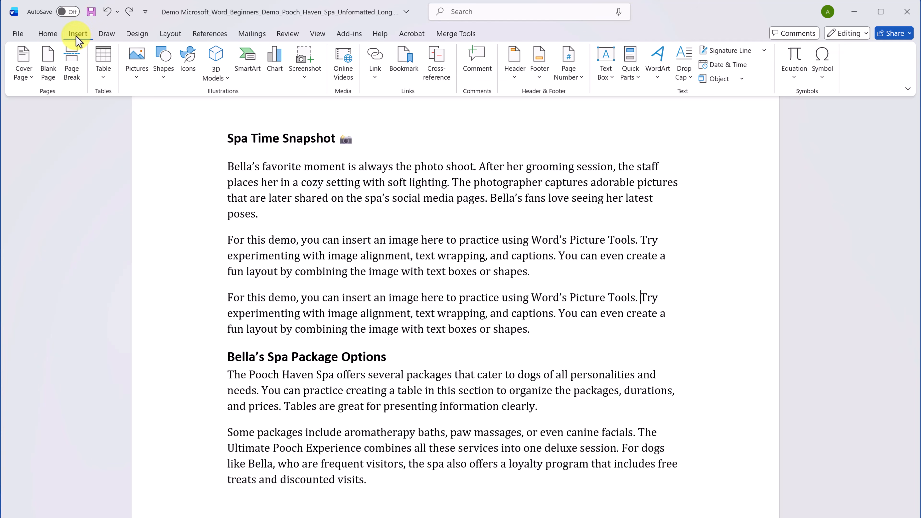
left_click(138, 82)
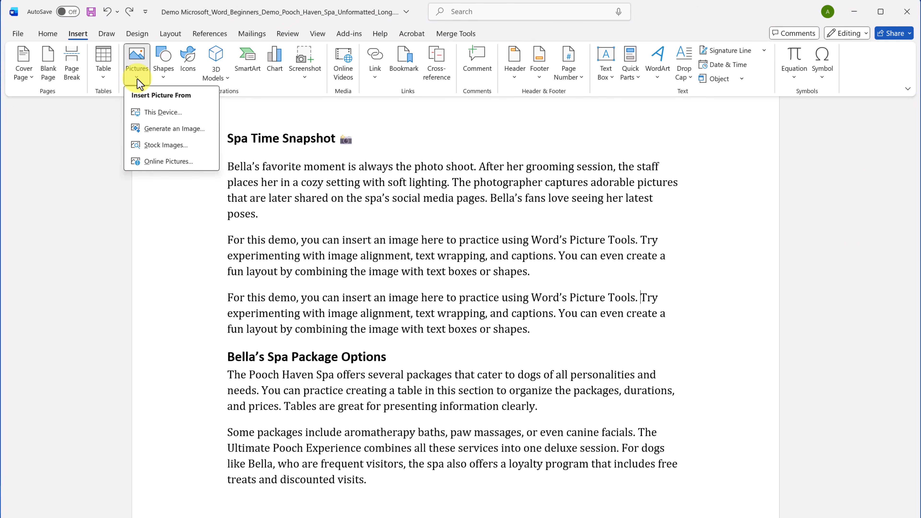
left_click(156, 113)
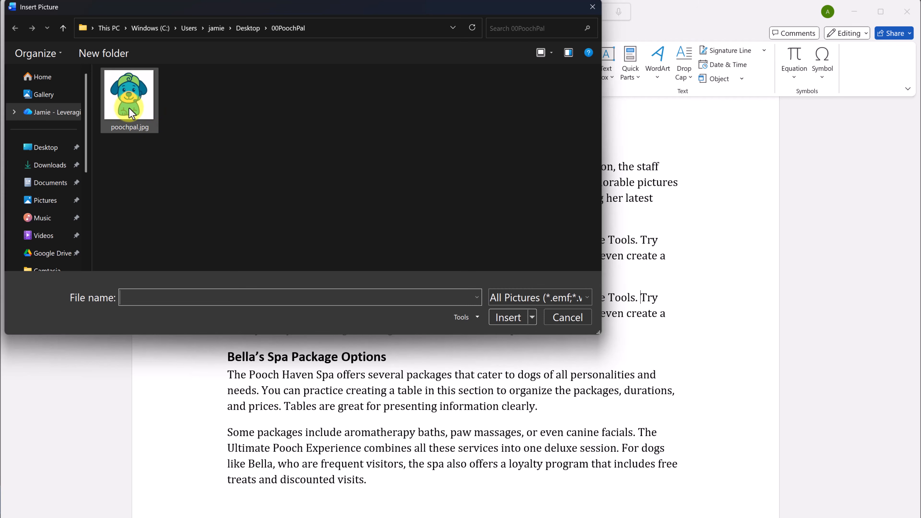
left_click(132, 113)
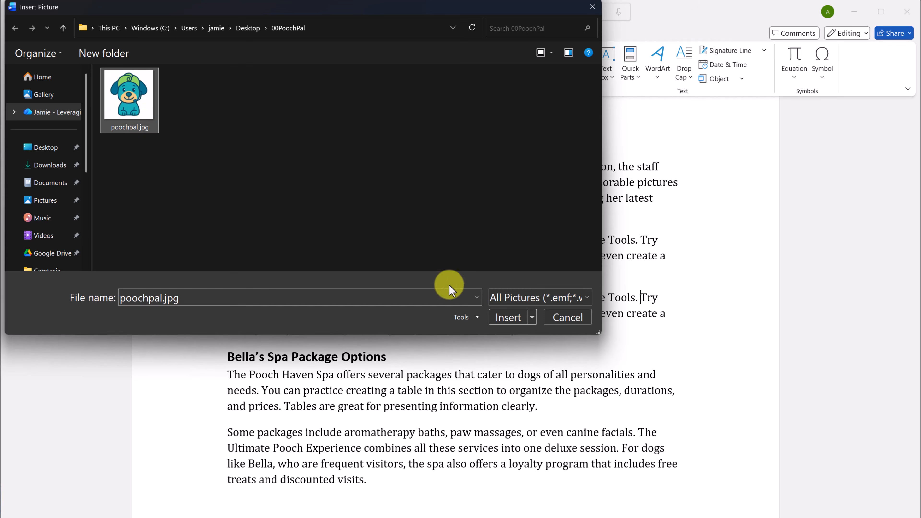
left_click(508, 318)
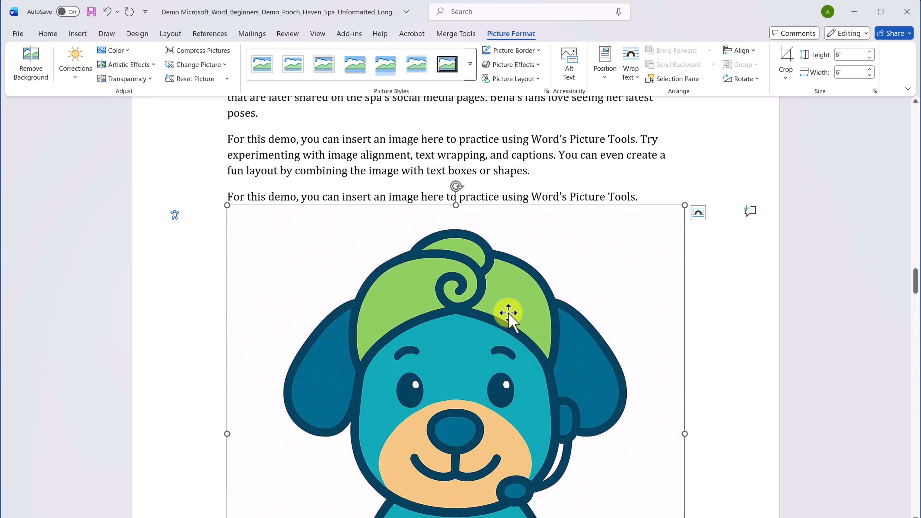
key("Delete")
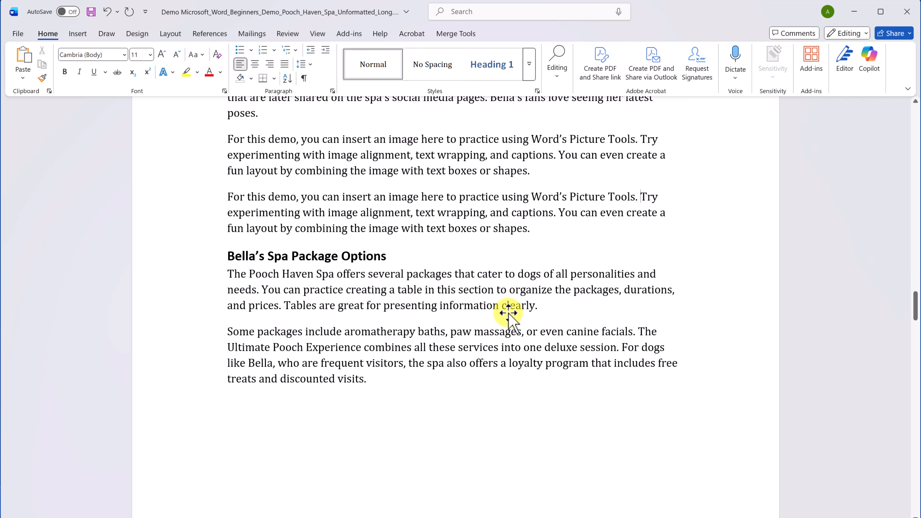
- Search the stock images for "dogs" and close the image library without inserting anything
left_click(78, 35)
left_click(138, 72)
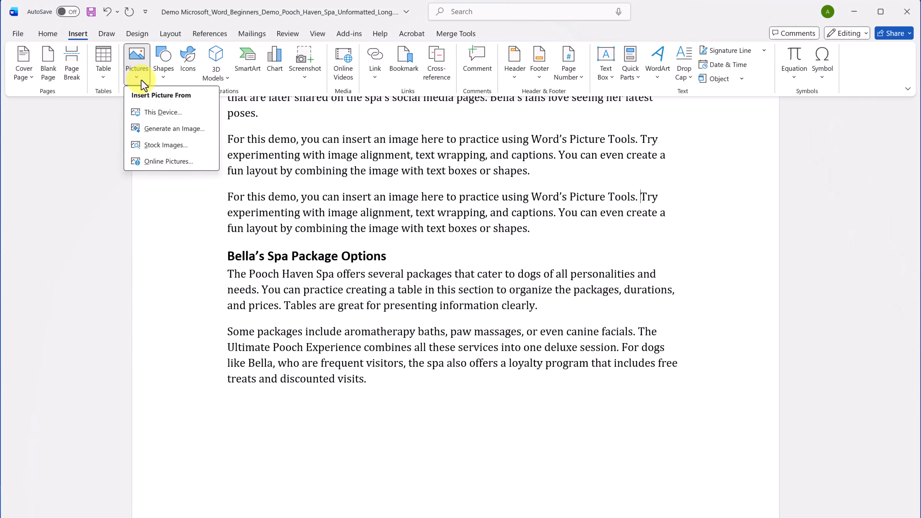
left_click(169, 147)
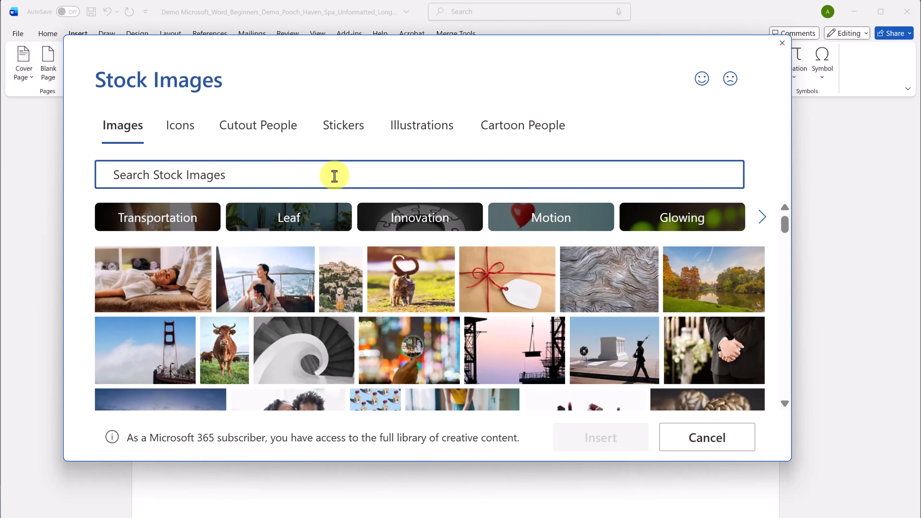
type("dogs")
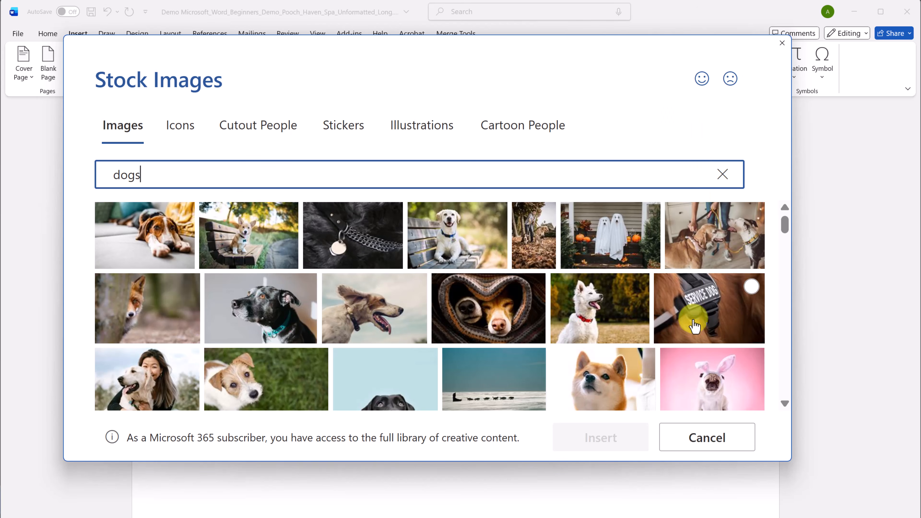
left_click(707, 440)
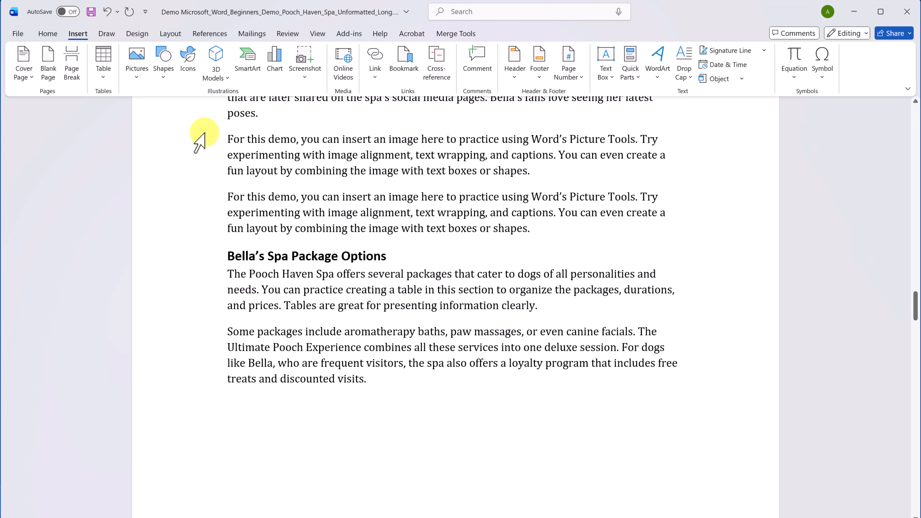
- Have Copilot create a picture with the prompt "Generate an image of a dog taking bath"
left_click(137, 78)
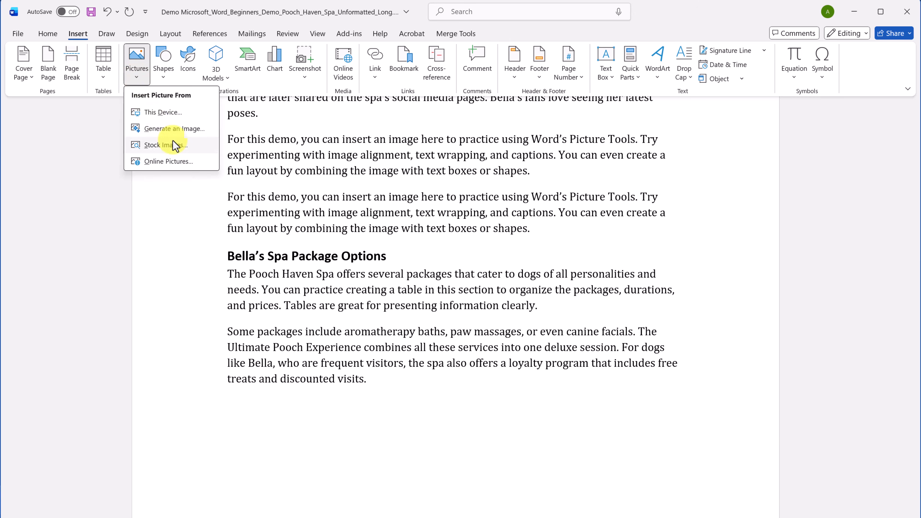
left_click(182, 131)
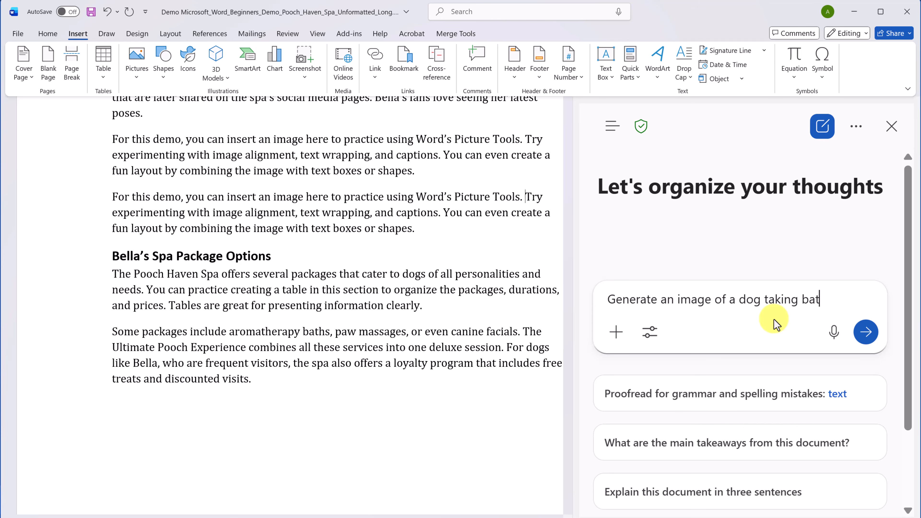
left_click(866, 332)
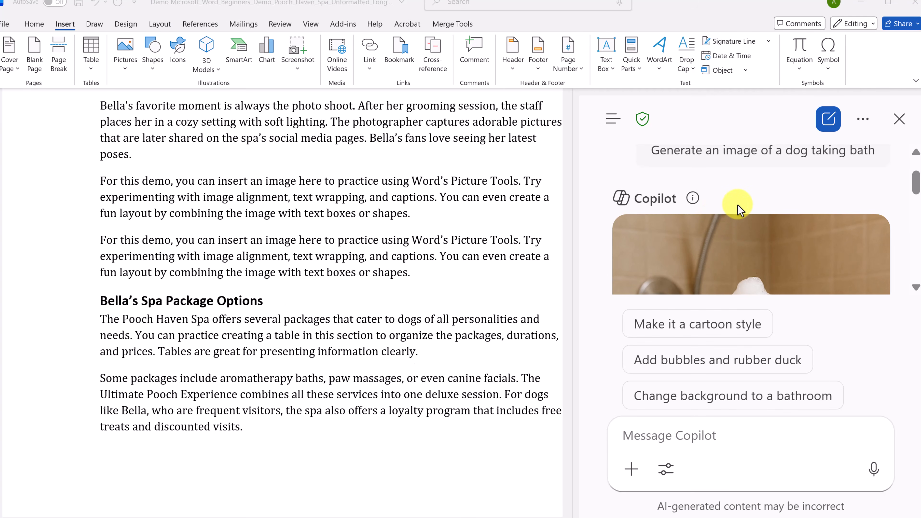
- Review the generated dog bath image, insert it before "Try" in the second image-practice paragraph, and close Copilot
scroll(736, 206, "down", 3)
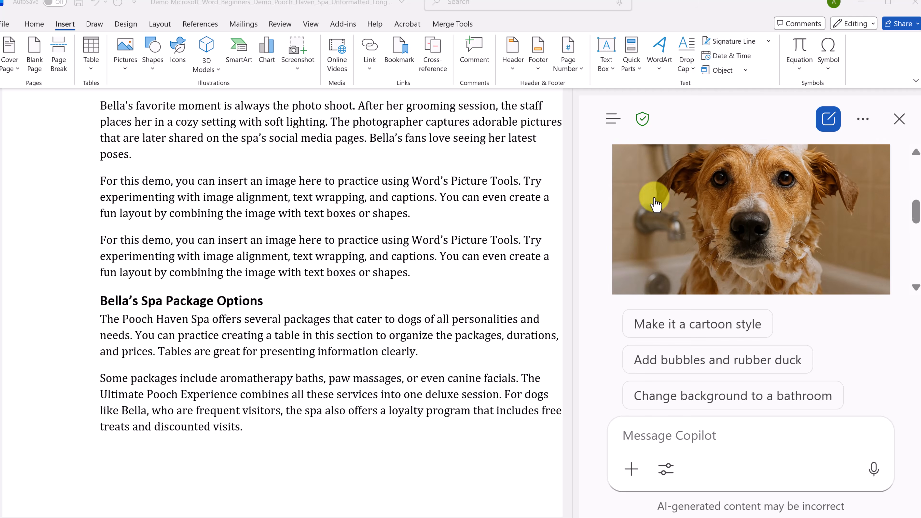
scroll(689, 218, "up", 2)
scroll(686, 218, "down", 4)
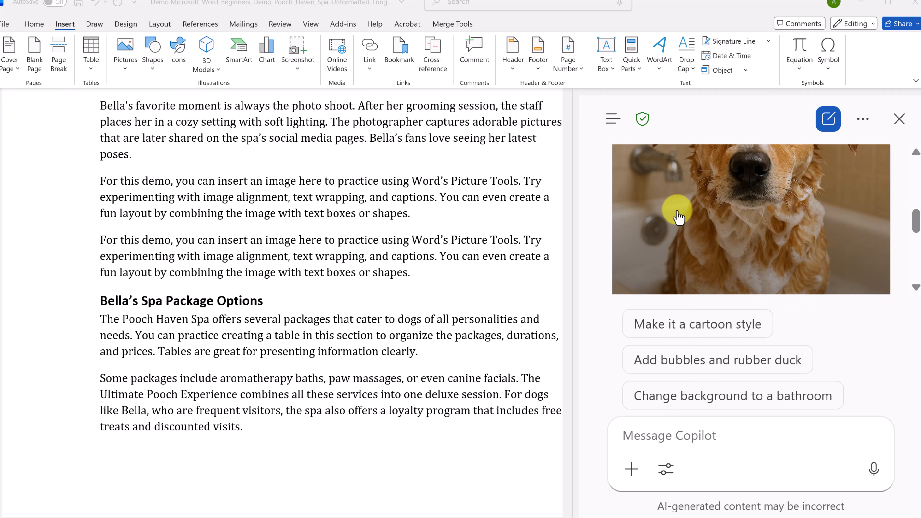
scroll(675, 217, "up", 2)
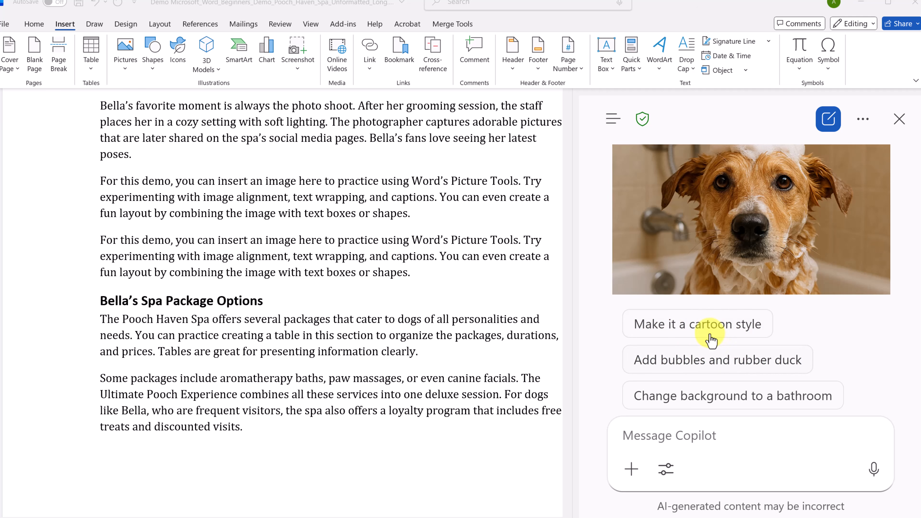
scroll(711, 218, "down", 3)
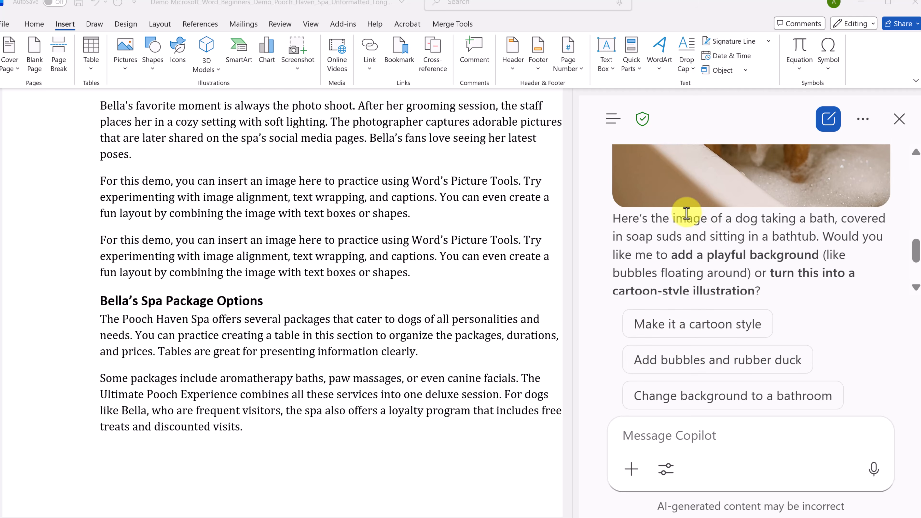
scroll(686, 213, "up", 2)
mouse_move(649, 250)
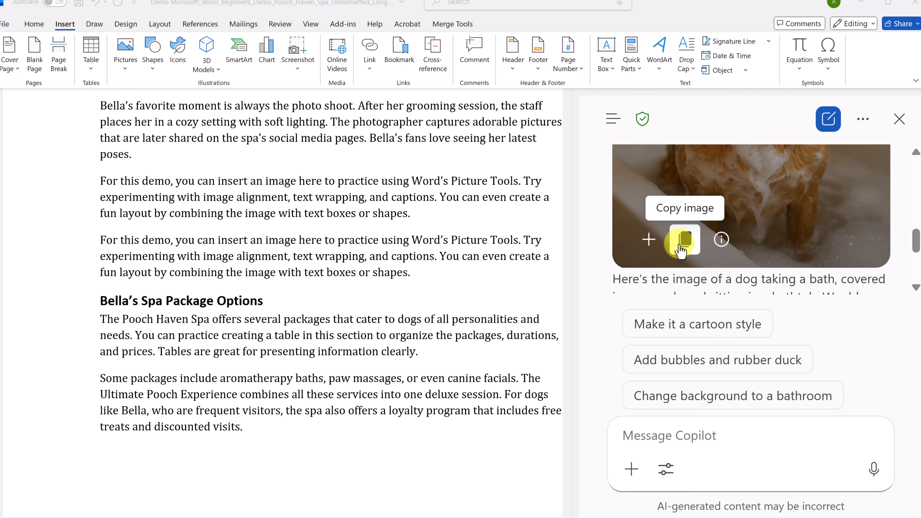
left_click(649, 240)
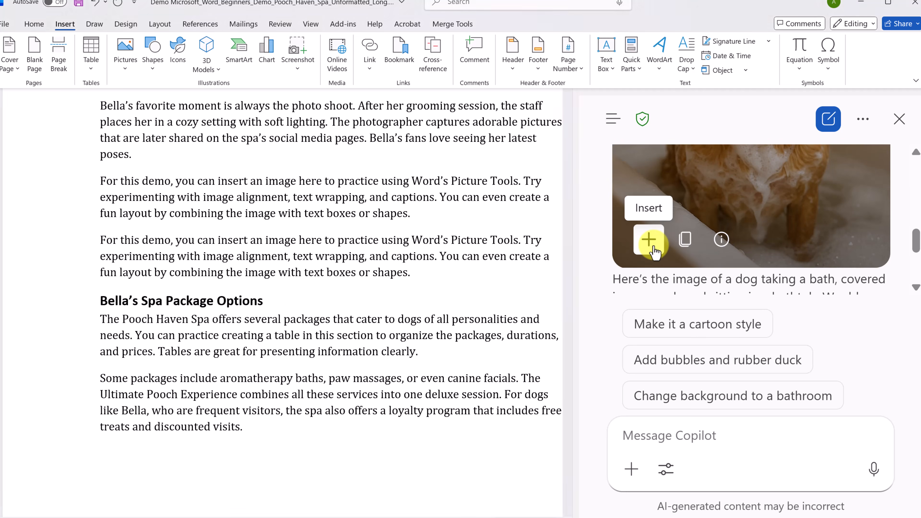
left_click(901, 120)
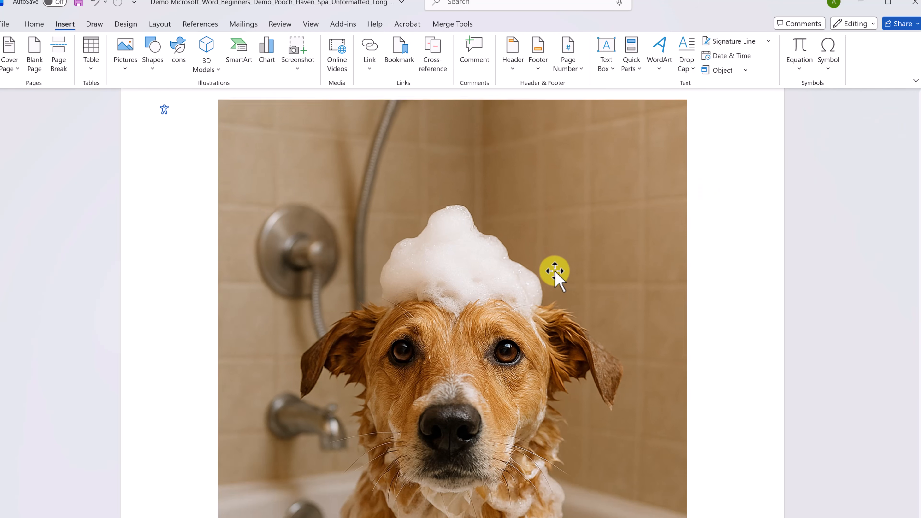
- Shrink the dog bath picture proportionally to a small size and move it after "Word's" in the second image-practice paragraph
scroll(554, 271, "up", 5)
scroll(555, 273, "down", 8)
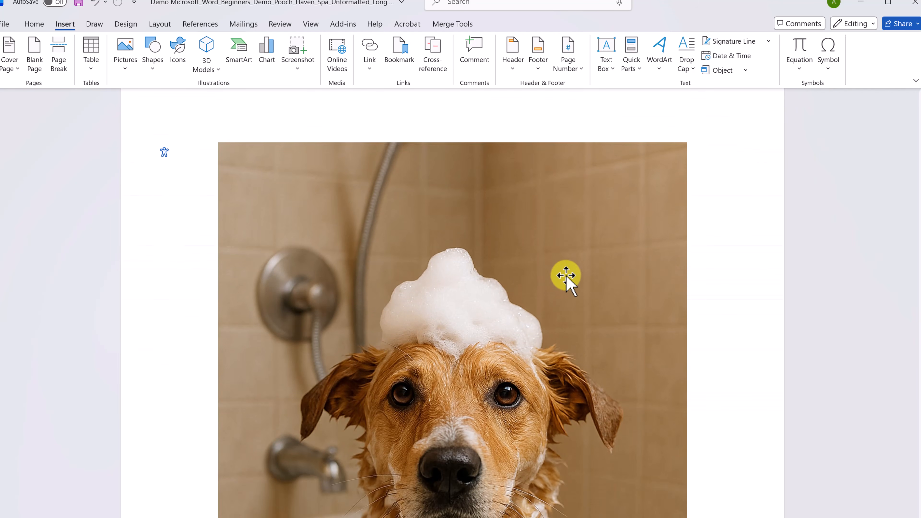
left_click(594, 224)
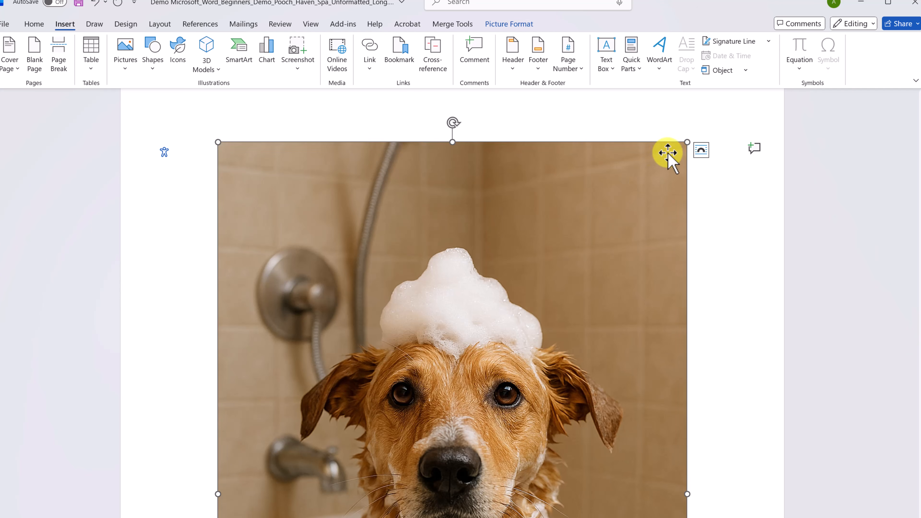
left_click_drag(688, 143, 286, 335)
scroll(483, 200, "up", 1)
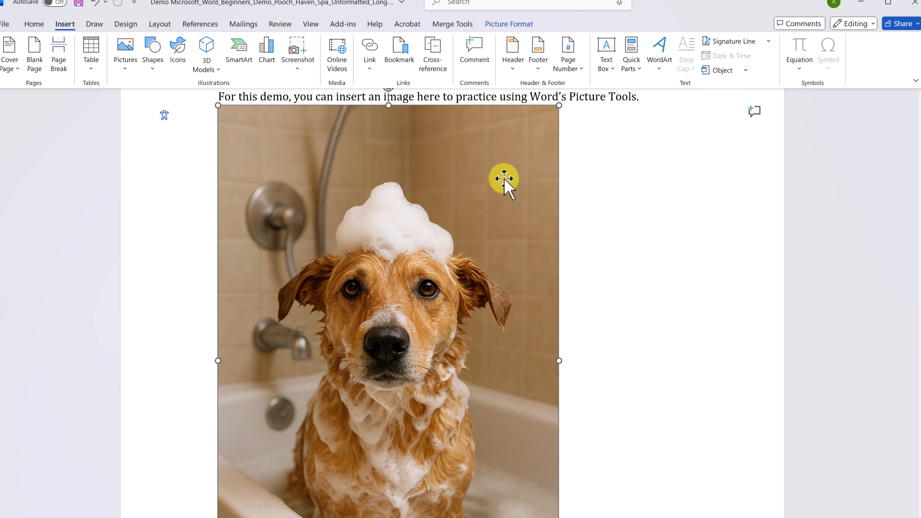
left_click_drag(559, 141, 313, 272)
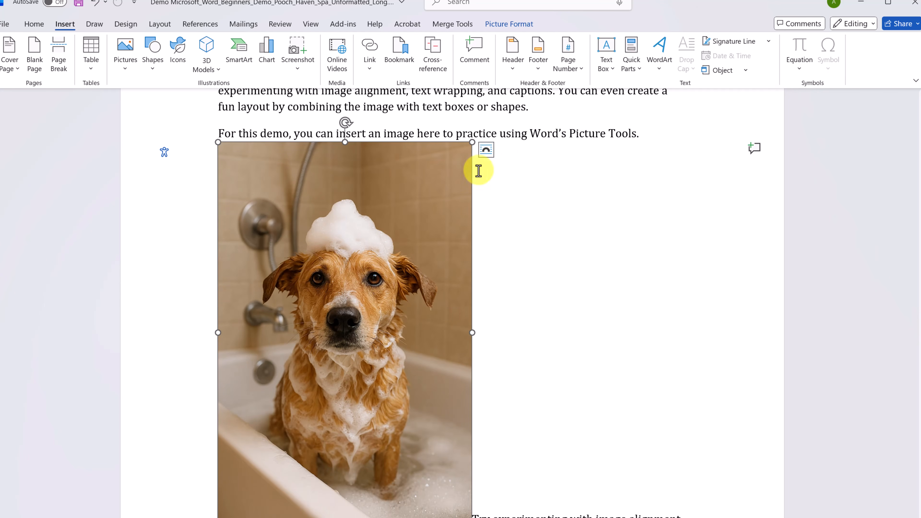
left_click_drag(472, 142, 311, 245)
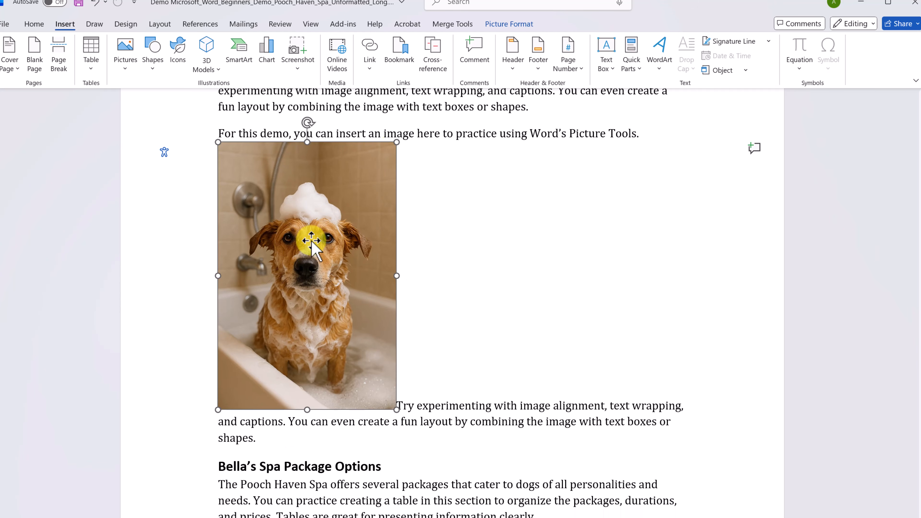
left_click_drag(396, 143, 566, 142)
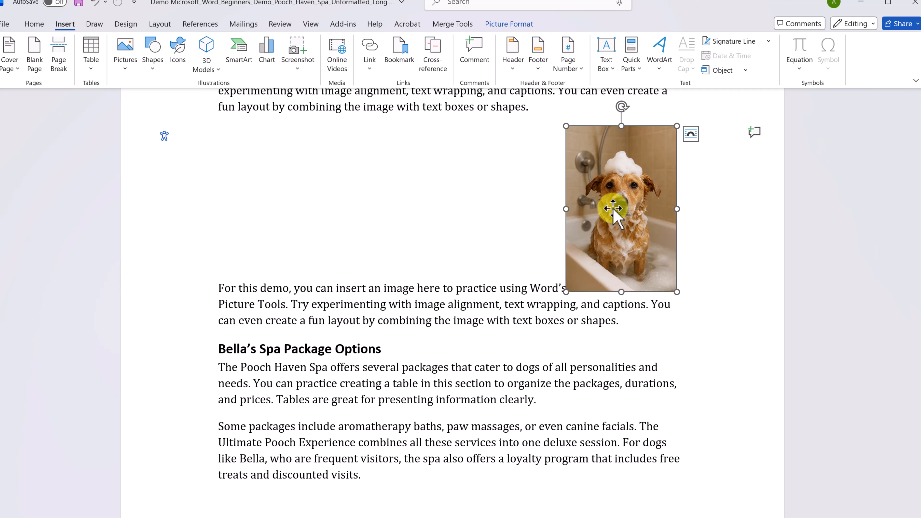
- Set the dog picture's text wrapping to Square and move it into the middle of the two image-practice paragraphs
left_click(690, 137)
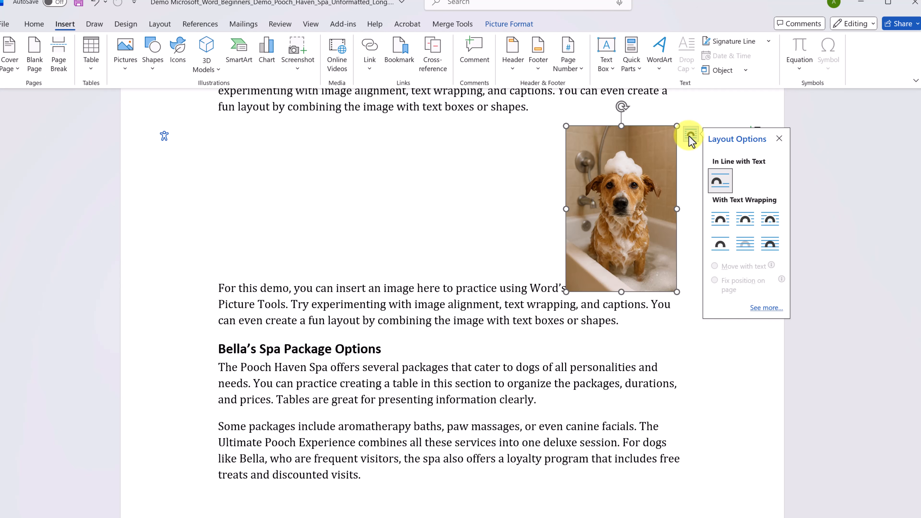
left_click(721, 222)
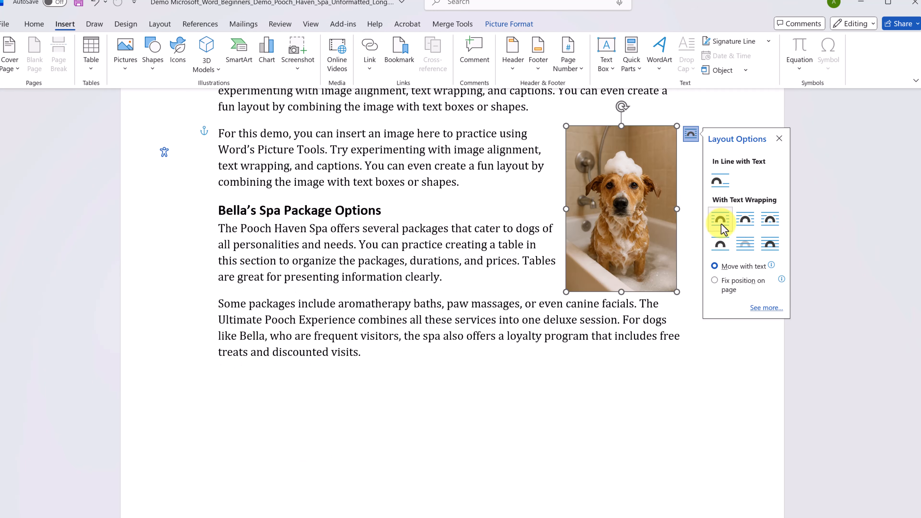
left_click_drag(616, 212, 475, 208)
scroll(449, 236, "up", 2)
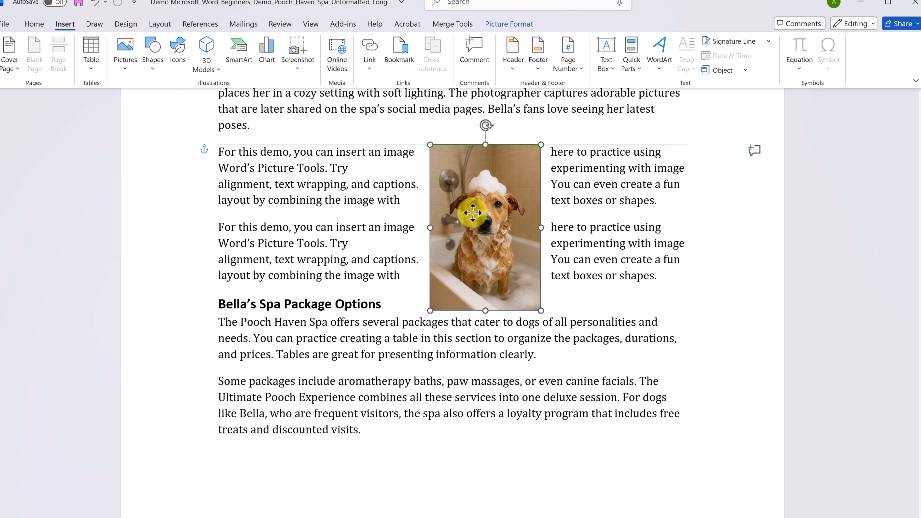
- Use Tight text wrapping on the dog picture, shrink it to about 1.52" by 1.01", and reposition it beside the second image-practice paragraph
left_click(555, 159)
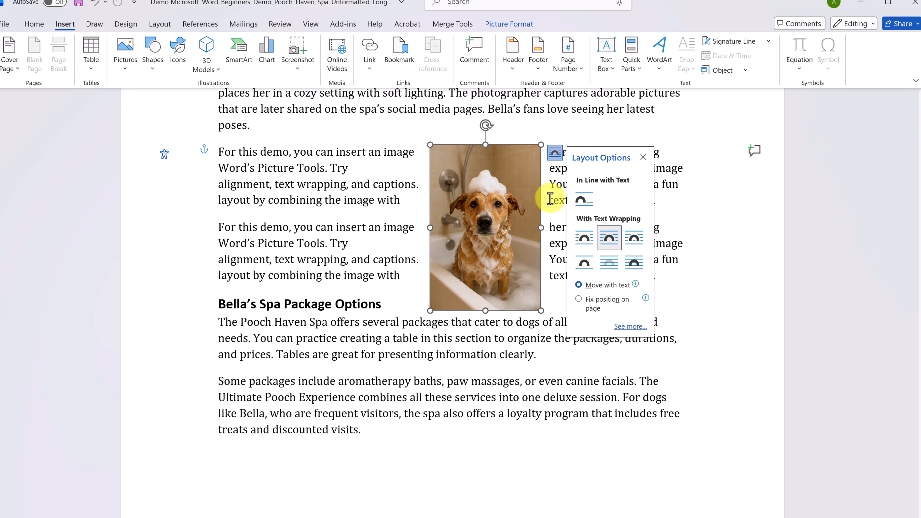
mouse_move(498, 207)
left_mouse_down()
mouse_move(479, 198)
mouse_move(500, 206)
left_mouse_up()
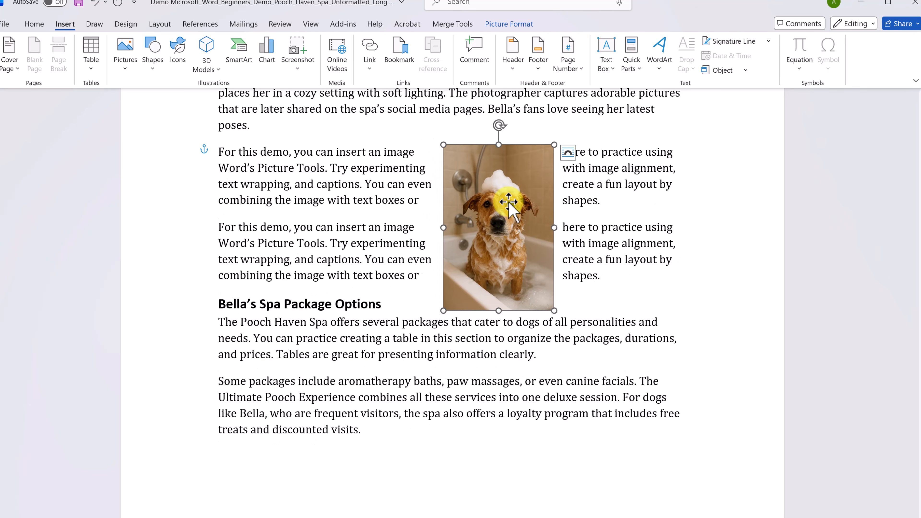
left_click_drag(549, 144, 554, 239)
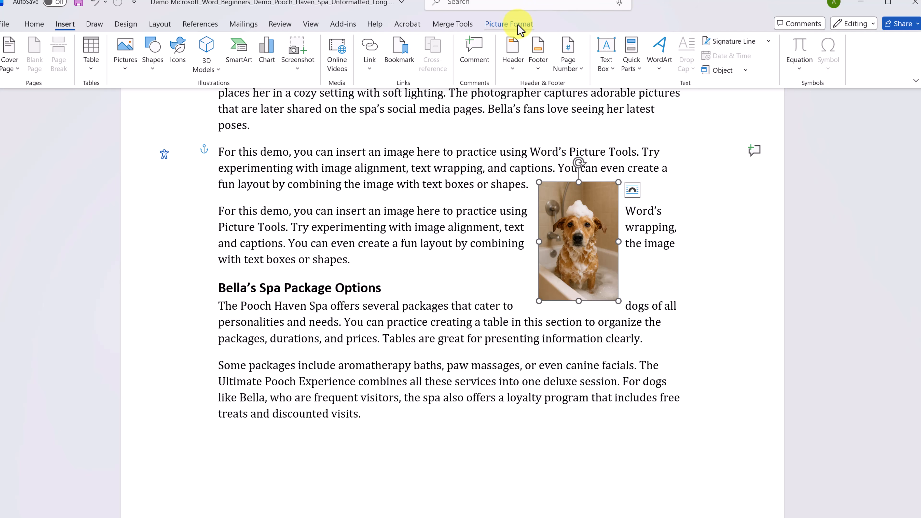
- Try the brightest correction with -40% contrast on the dog picture and undo it
left_click(451, 206)
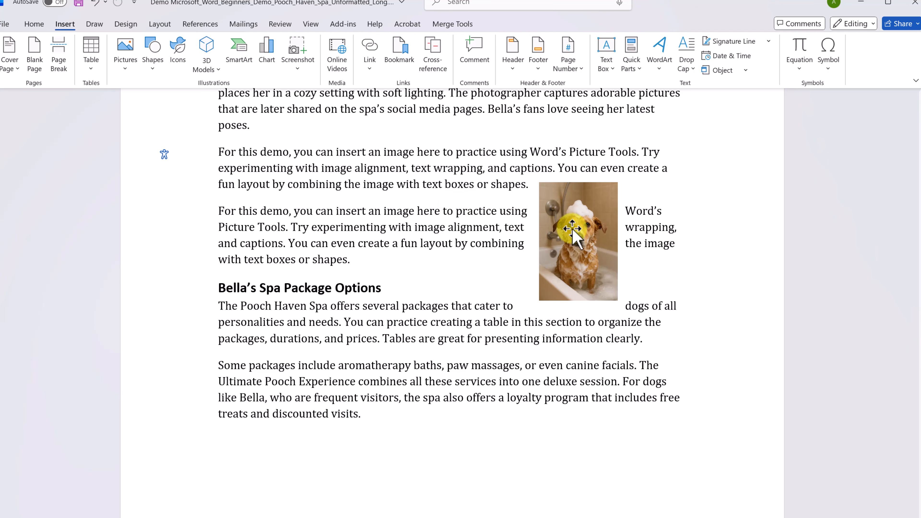
left_click(578, 234)
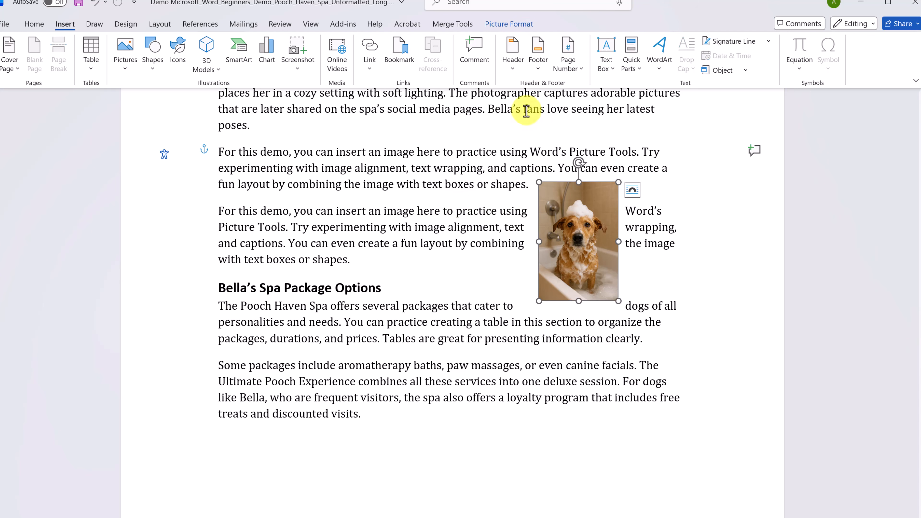
left_click(509, 25)
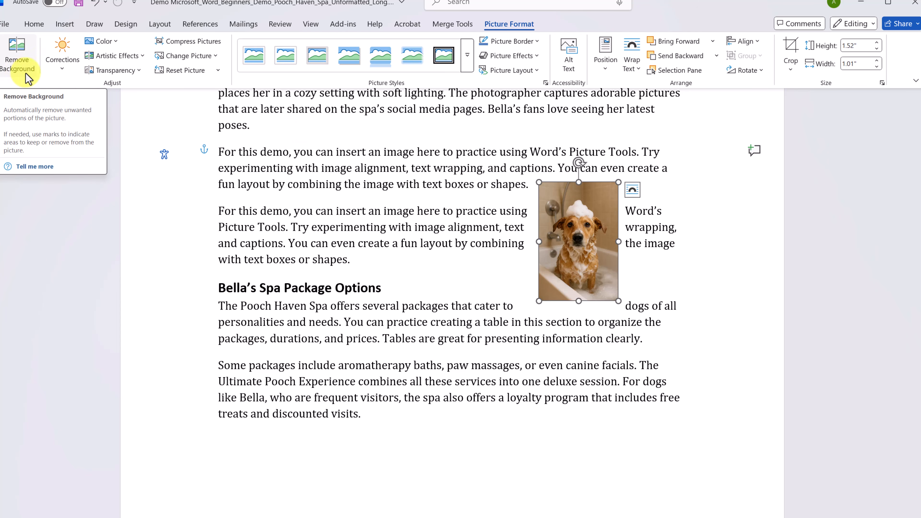
left_click(63, 71)
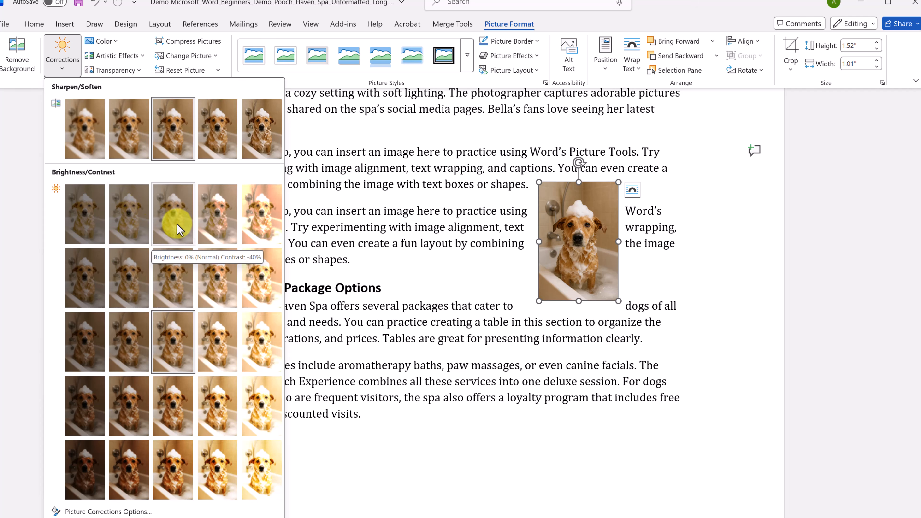
left_click(263, 216)
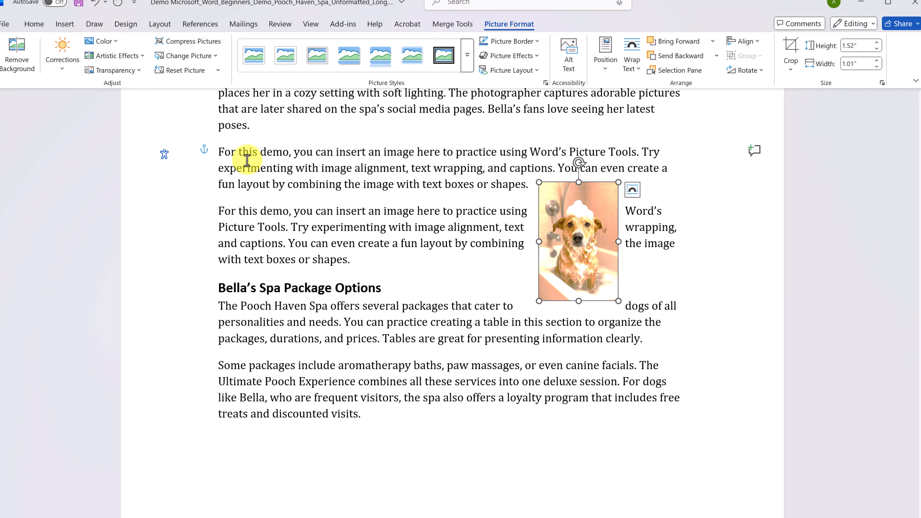
key("ctrl+z")
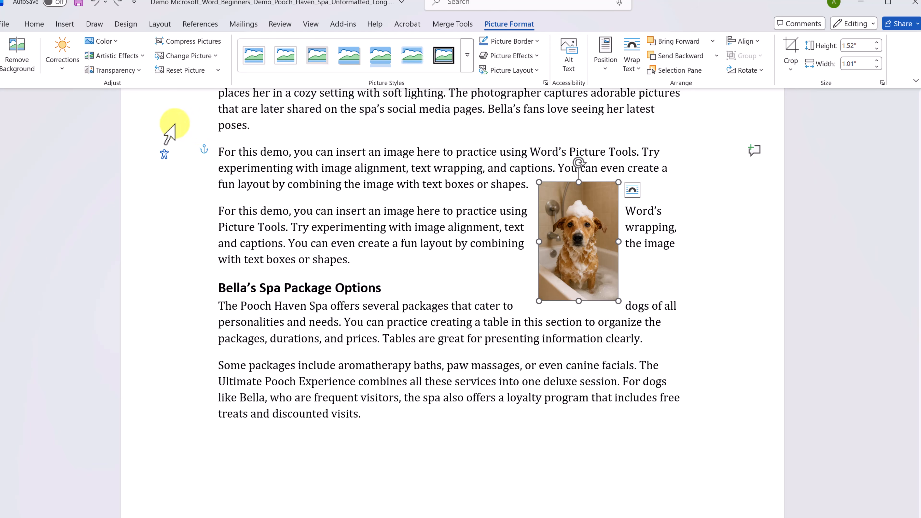
- View the color variations for the dog picture and apply the dark glowing-edges artistic effect to it
left_click(121, 45)
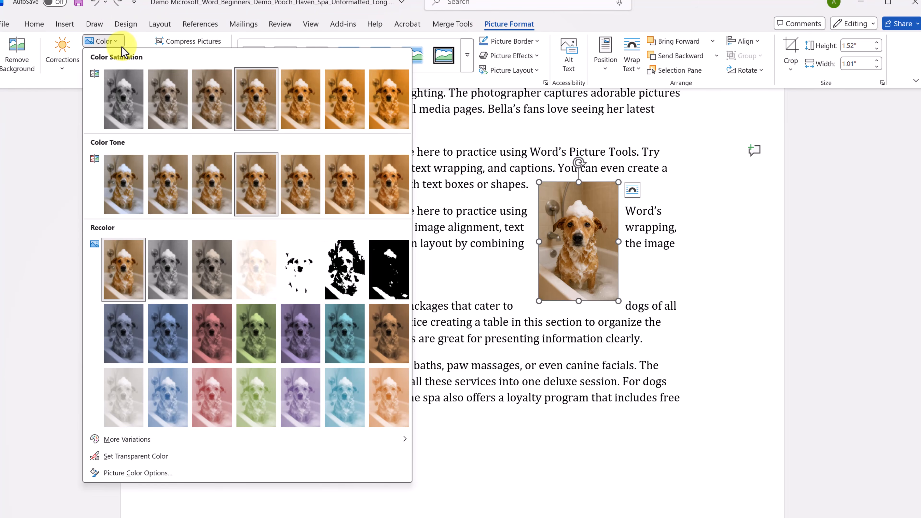
left_click(122, 46)
left_click(127, 56)
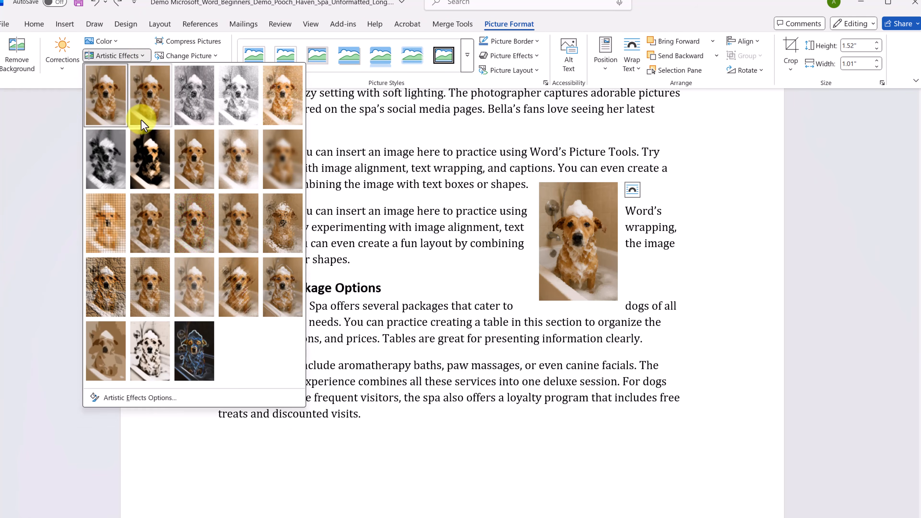
left_click(194, 356)
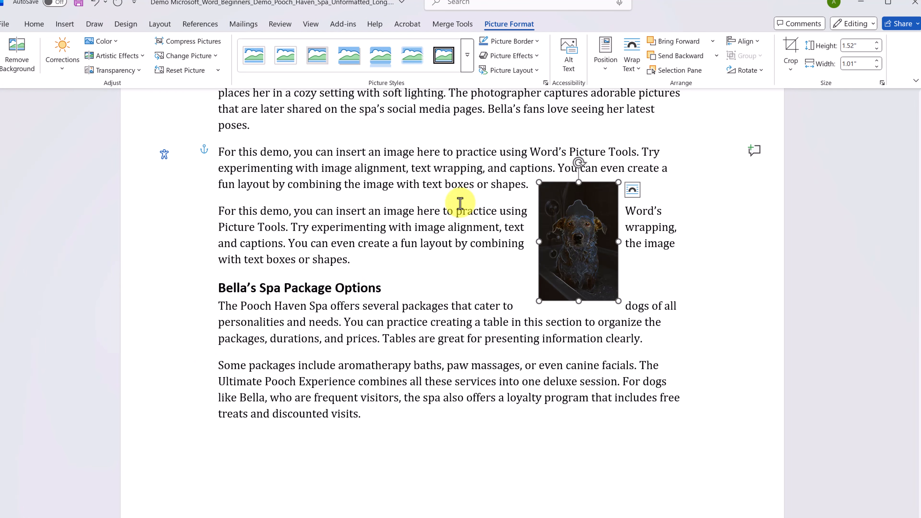
- Undo the artistic effect on the dog picture and apply the white-framed picture style with snipped diagonal corners
key("ctrl+z")
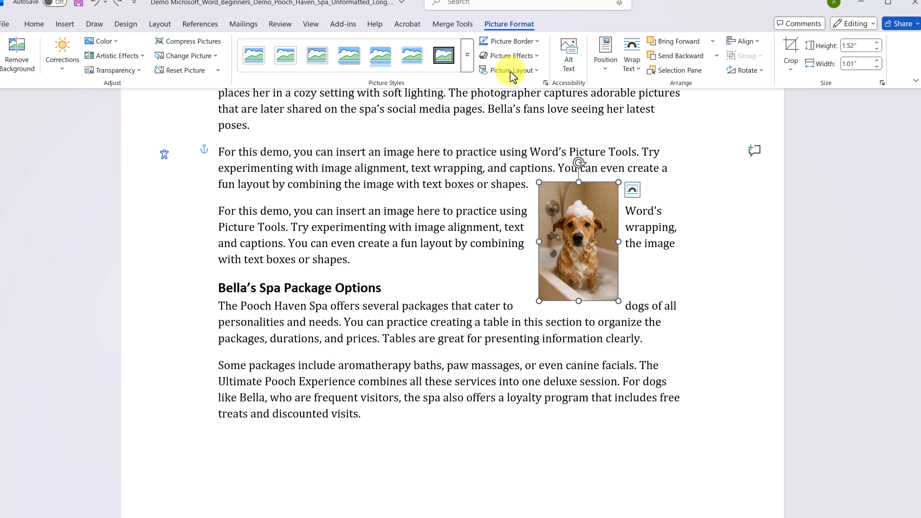
left_click(468, 64)
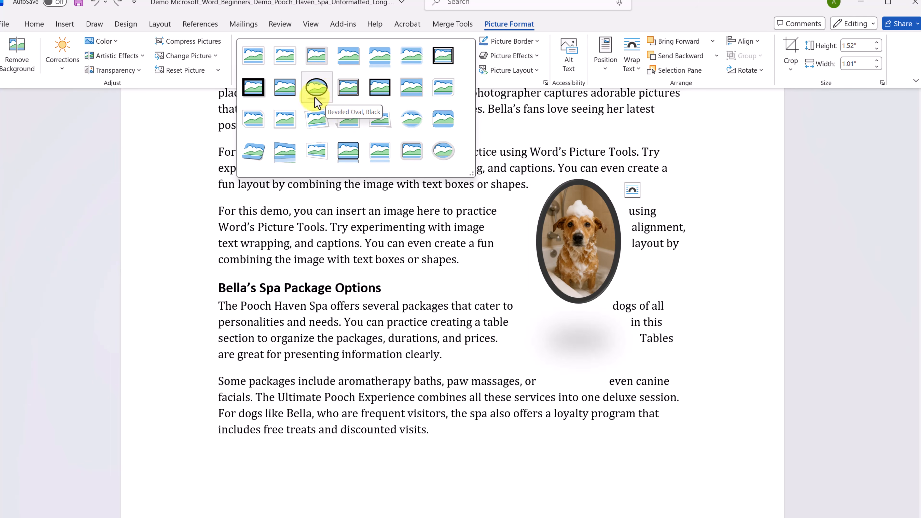
left_click(259, 119)
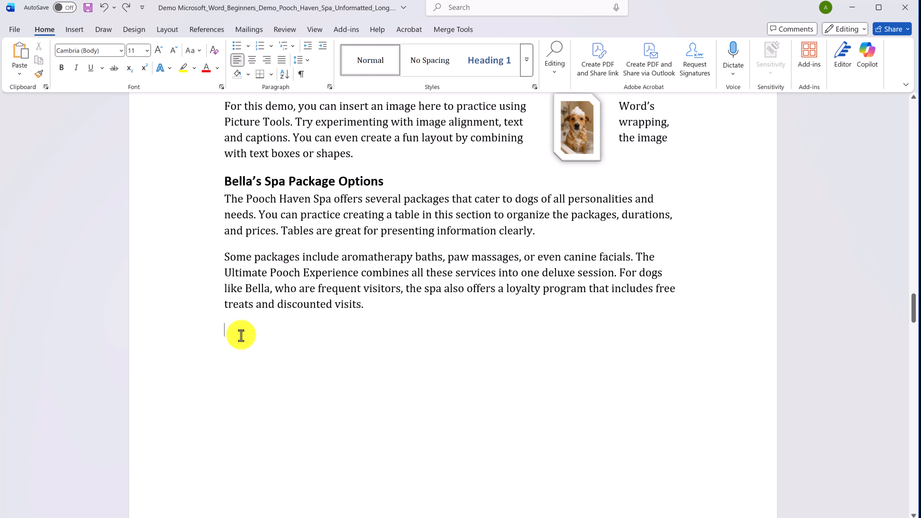
- Insert a table of 3 columns and 4 rows below the last paragraph of Bella's Spa Package Options
left_click(72, 31)
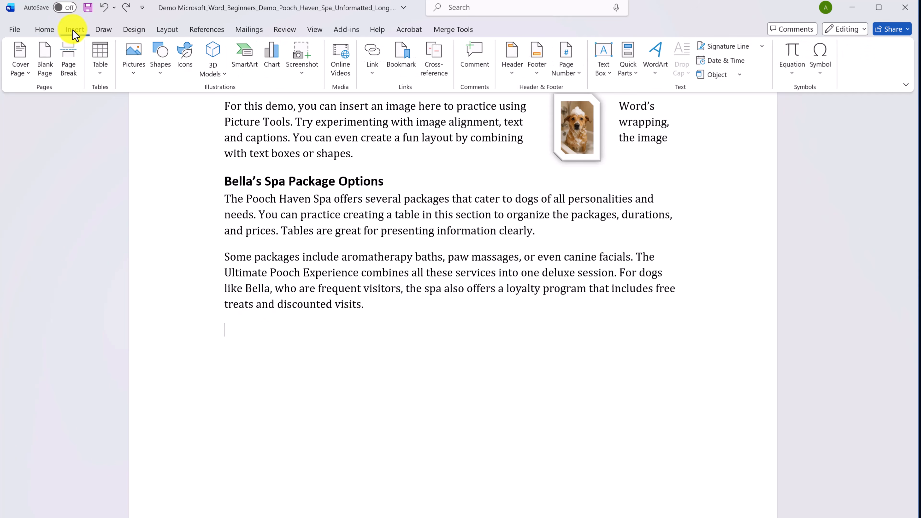
left_click(100, 79)
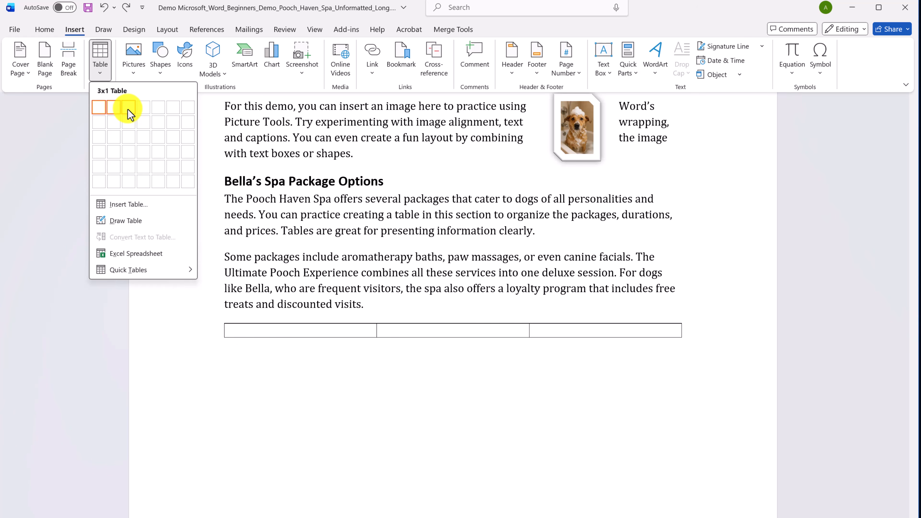
left_click(132, 158)
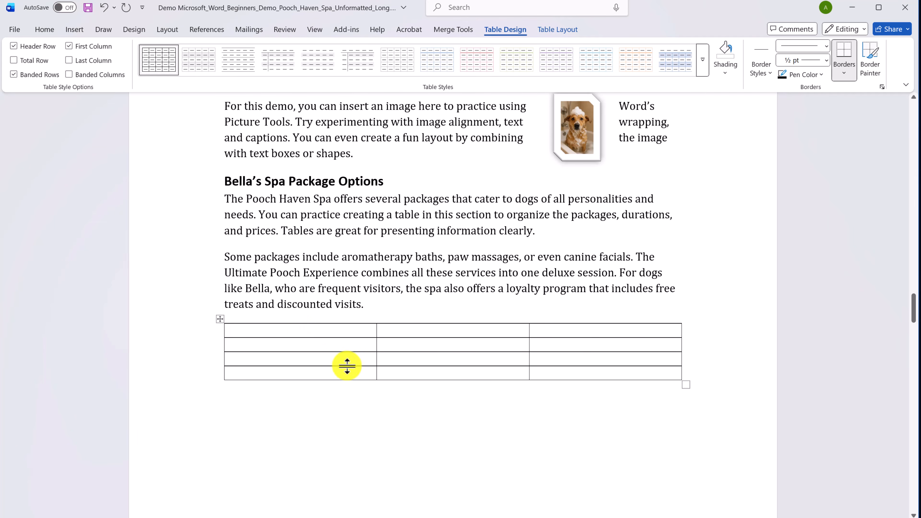
- Enter the headers Package, Duration and Price in the table's first row and place the cursor in the row below
scroll(353, 390, "up", 1)
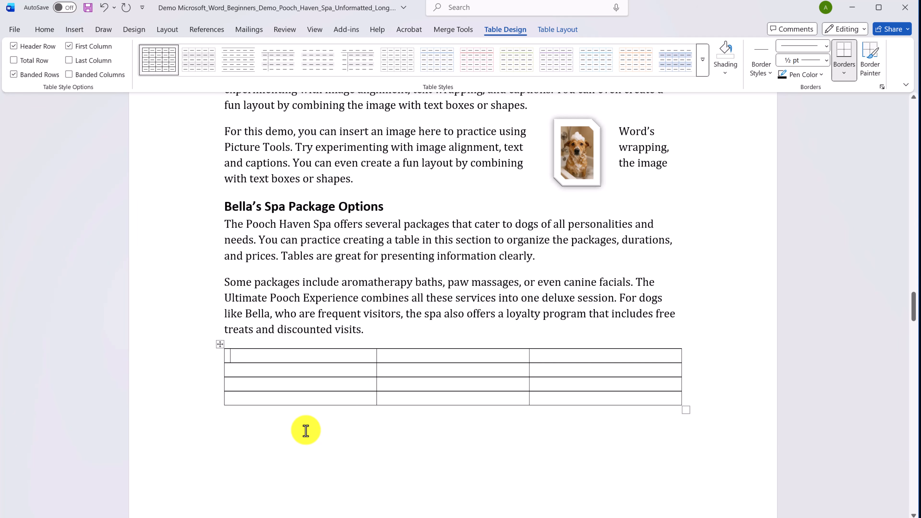
type("Package")
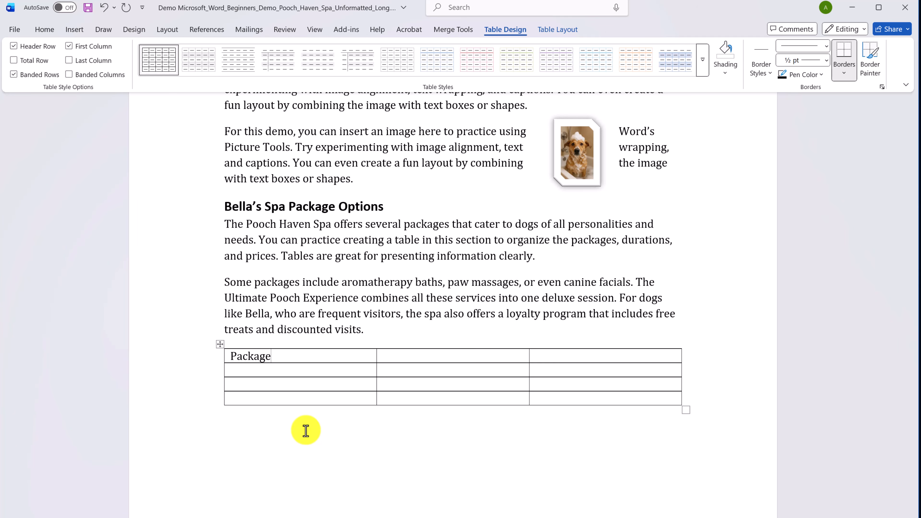
left_click(438, 361)
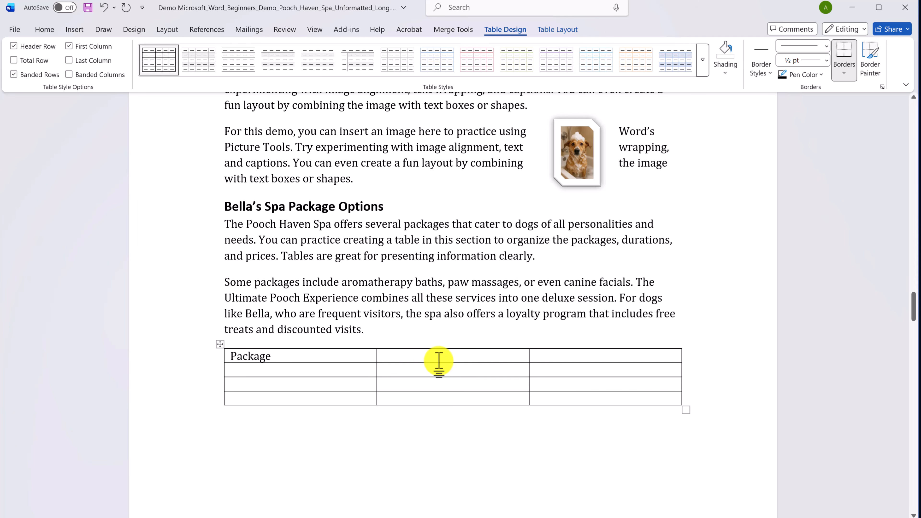
type("Duration")
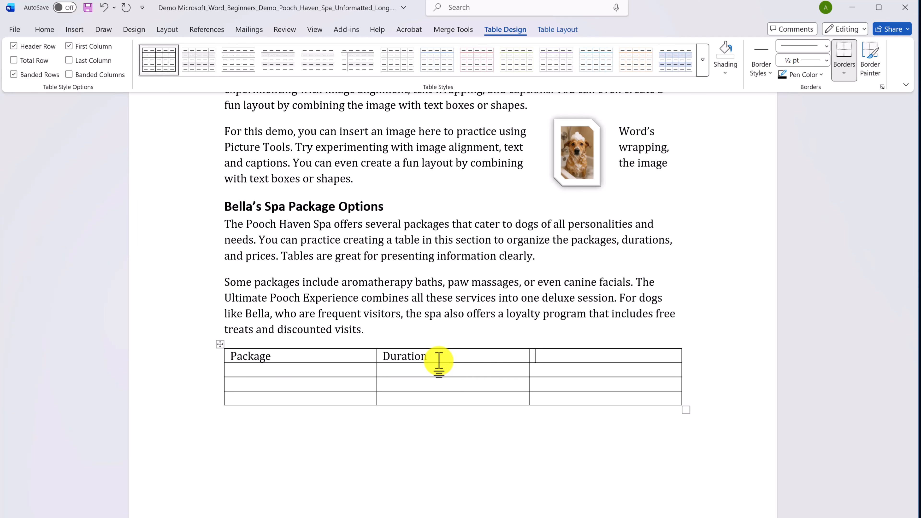
type("Price")
key("Tab")
left_click(382, 371)
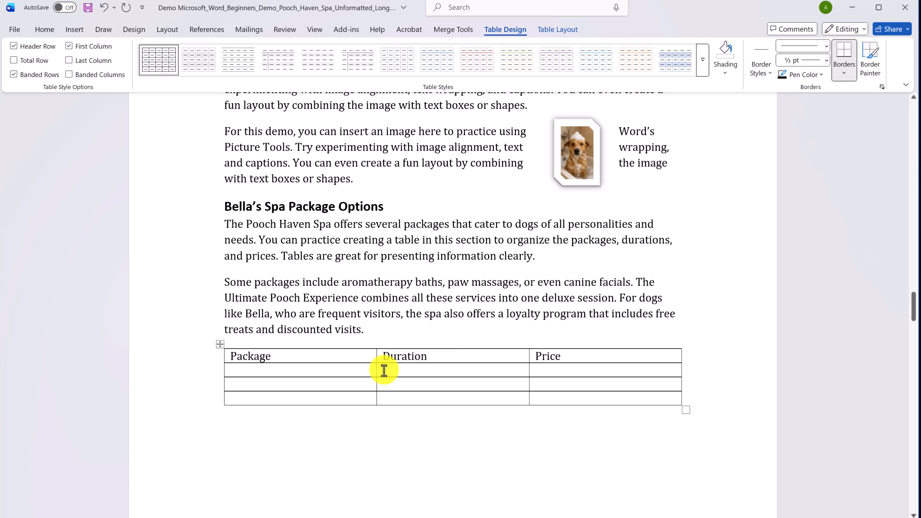
left_click(332, 372)
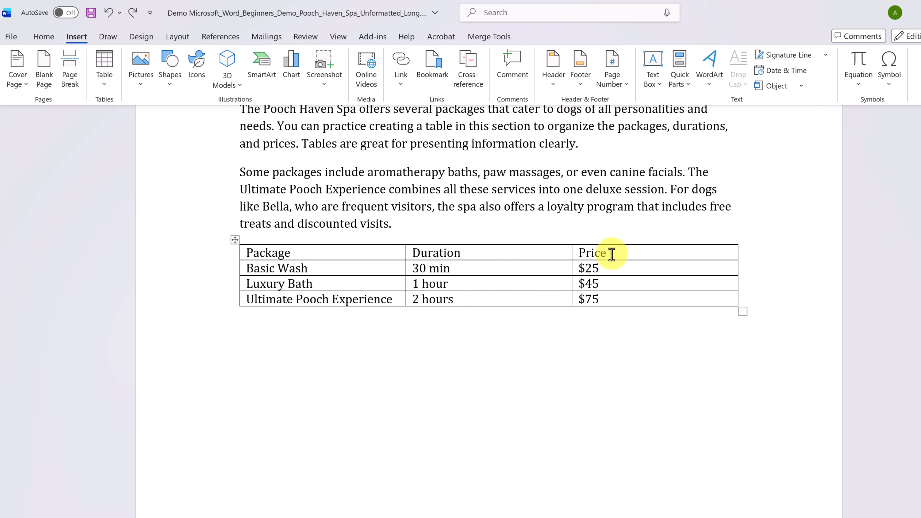
- Make the table's header row with Package, Duration and Price bold
left_click_drag(612, 254, 319, 256)
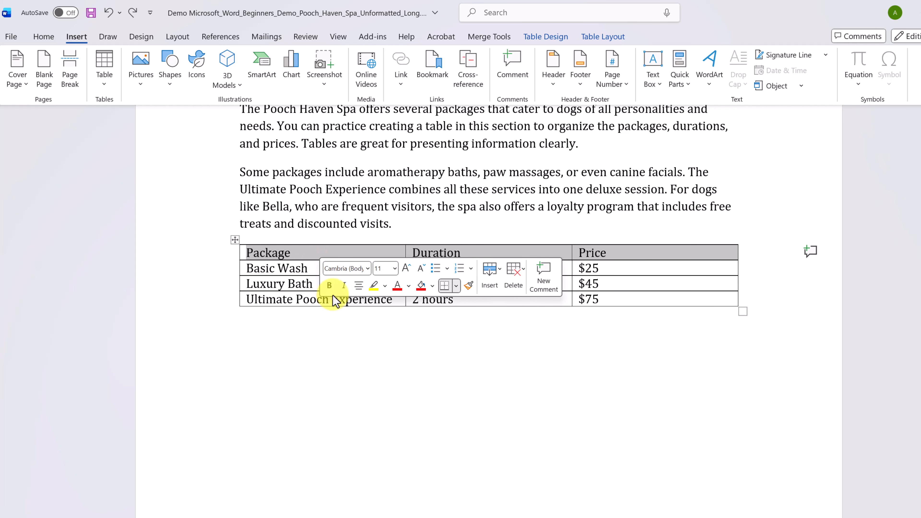
left_click(329, 286)
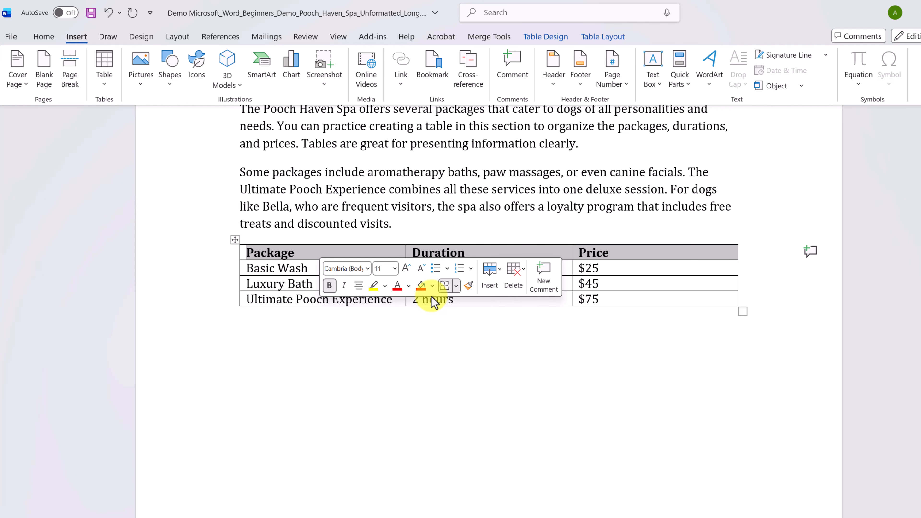
- Try green theme-color shading on the Basic Wash cell and undo it
left_click(319, 269)
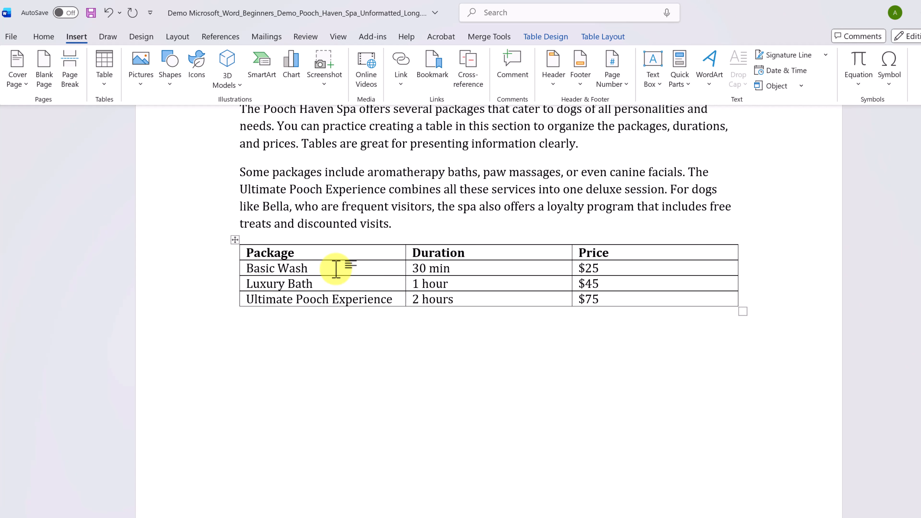
right_click(335, 272)
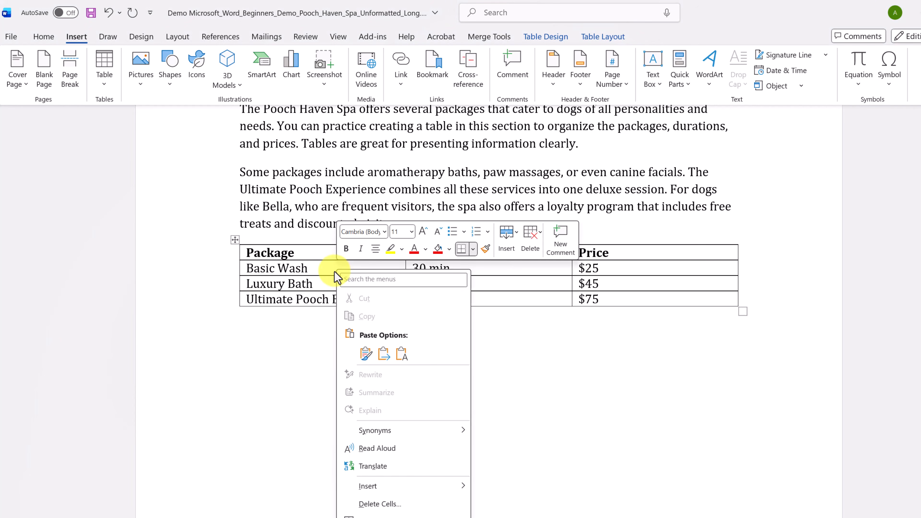
left_click(450, 250)
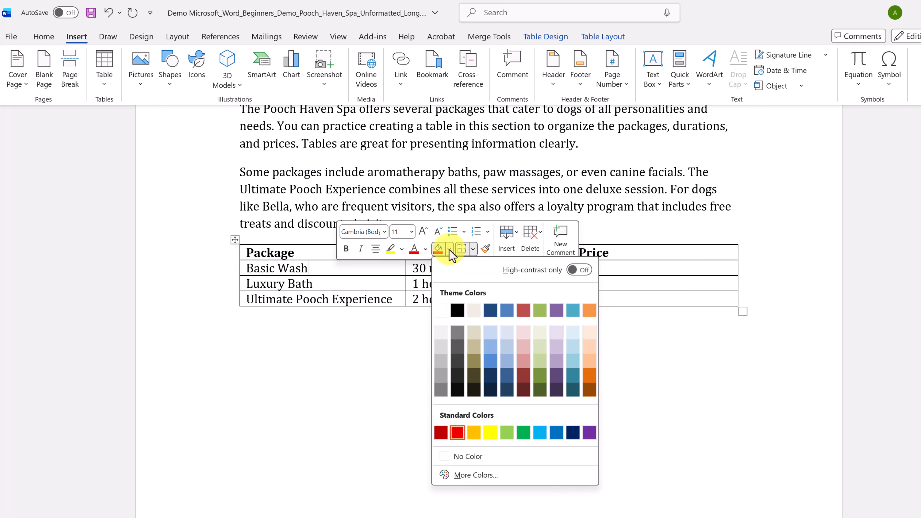
left_click(540, 310)
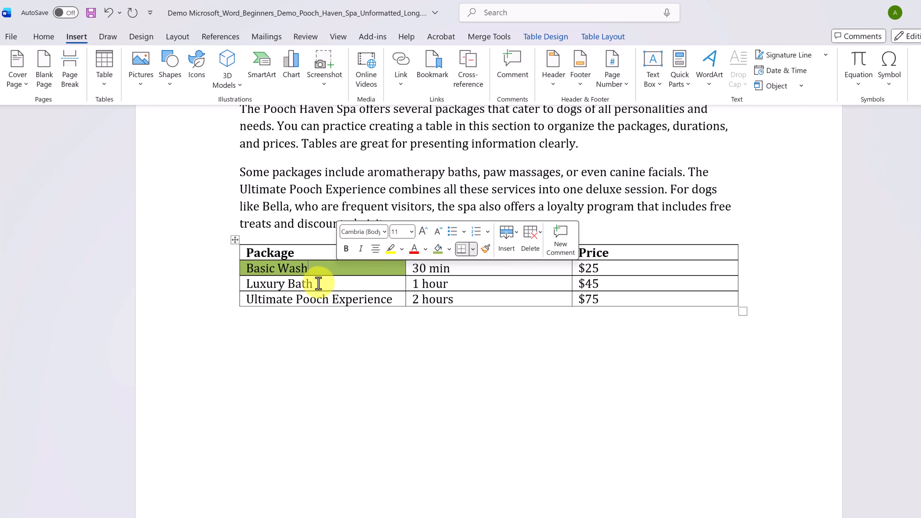
left_click(347, 333)
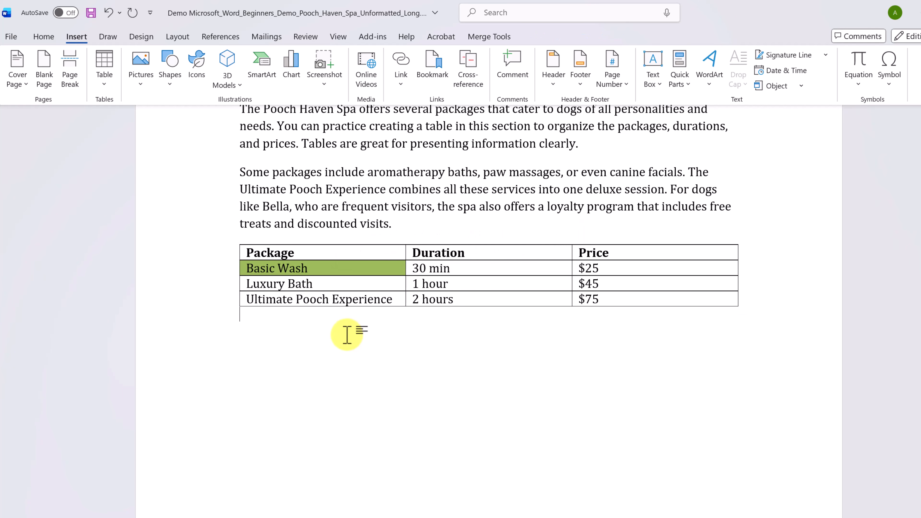
key("ctrl+z")
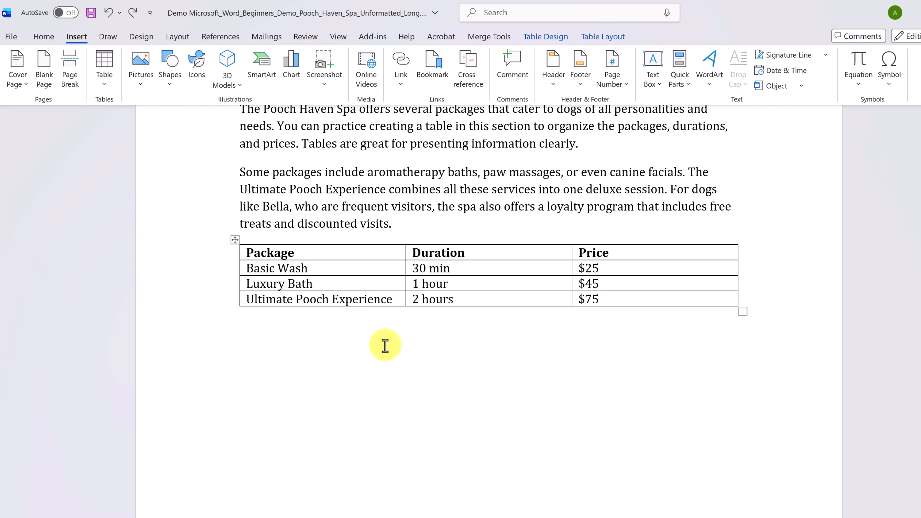
- Try the blue banded table style with a solid header, and switch to the light green banded style with an italic first column
left_click(399, 285)
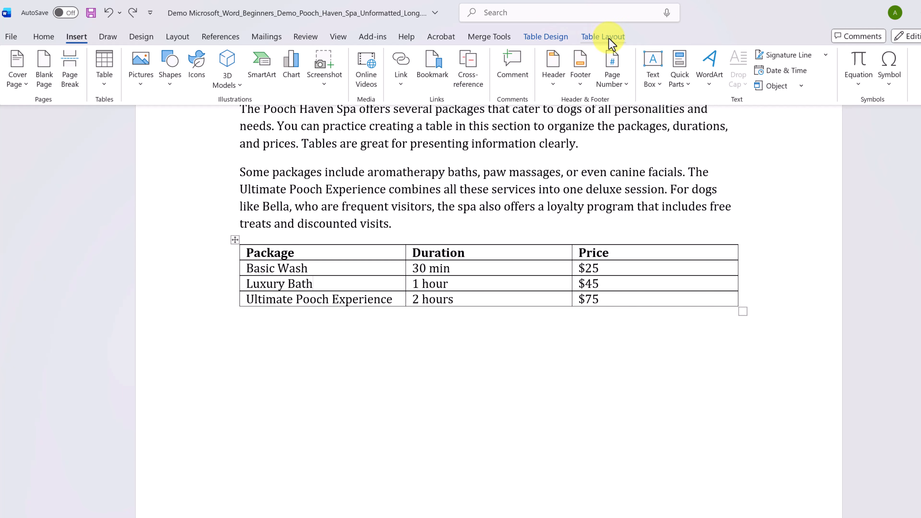
left_click(554, 37)
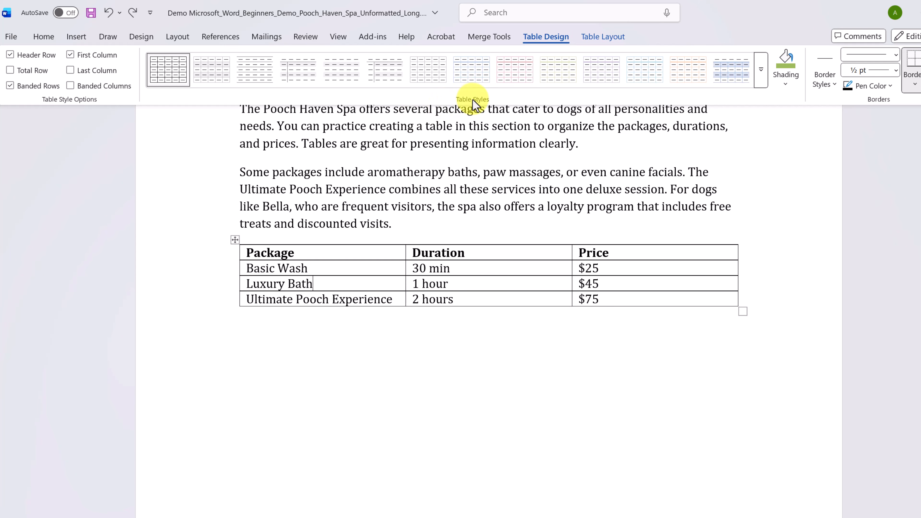
left_click(761, 82)
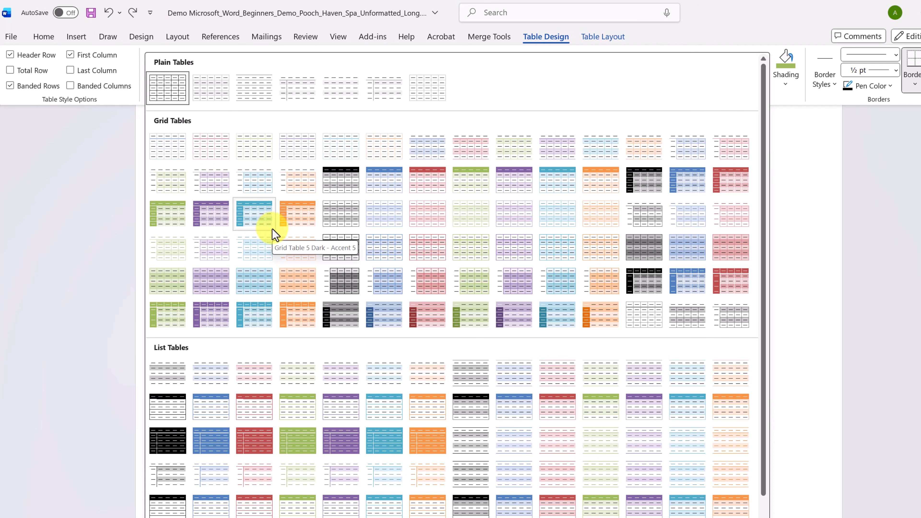
left_click(377, 181)
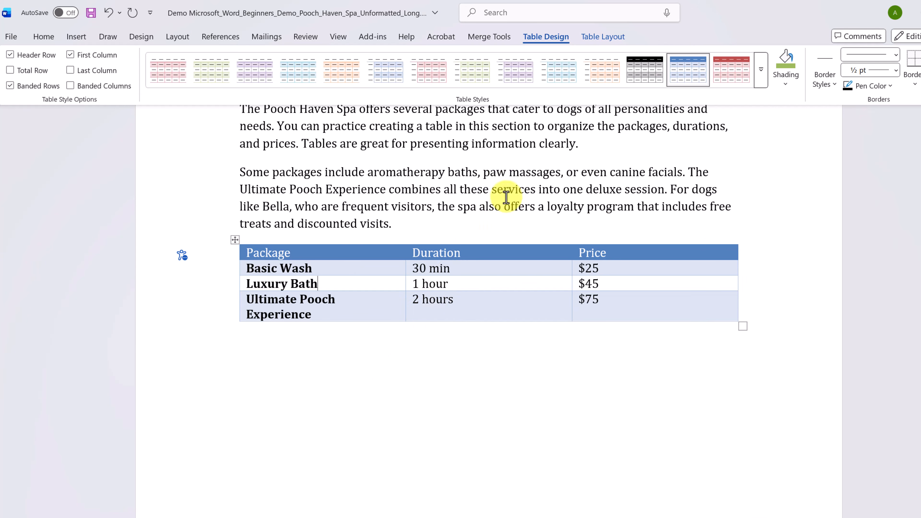
left_click(471, 82)
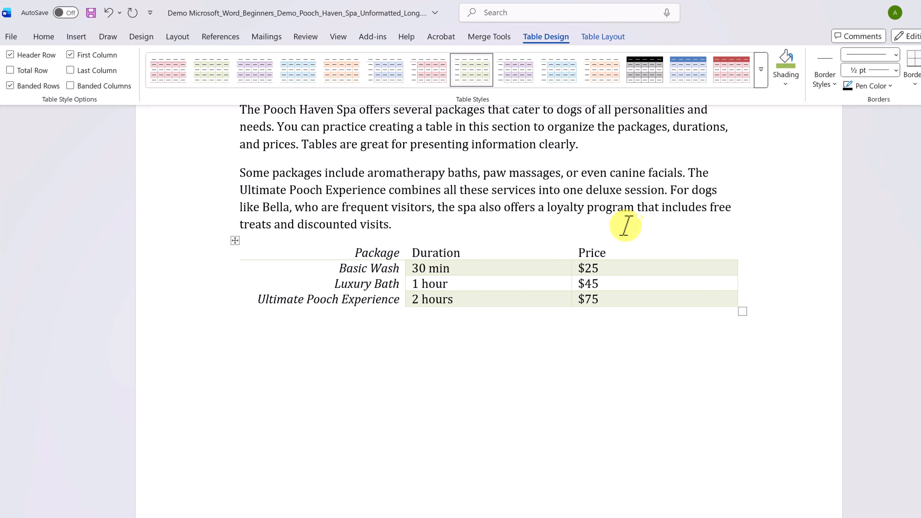
- Try an outside border around the Ultimate Pooch Experience row, undo it and deselect the row
left_click_drag(617, 299, 367, 295)
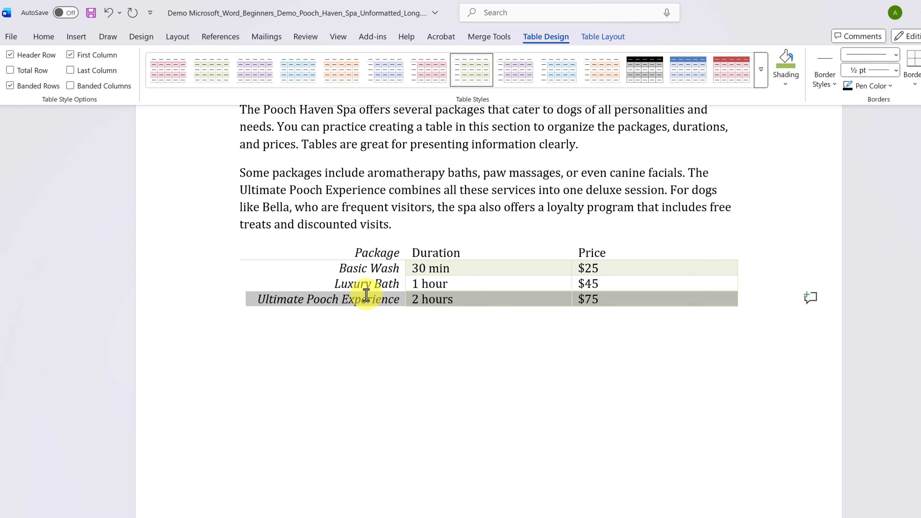
left_click(917, 86)
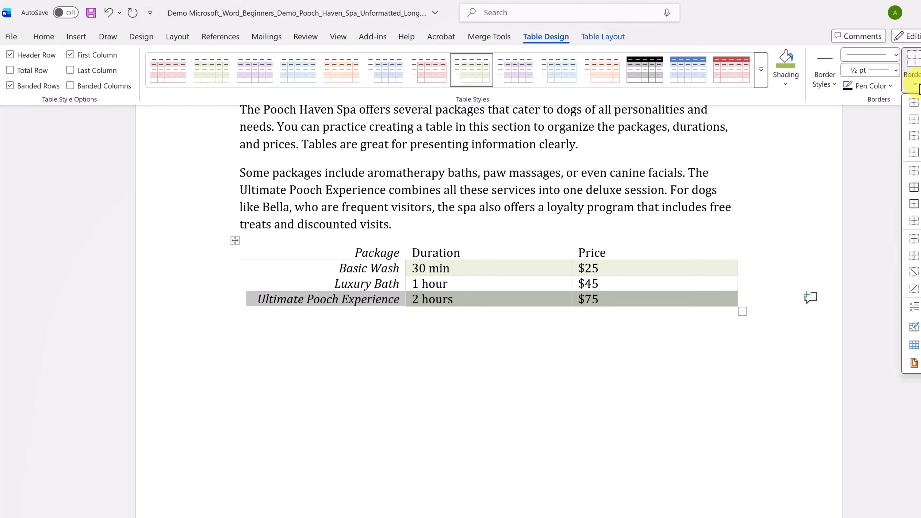
left_click(914, 204)
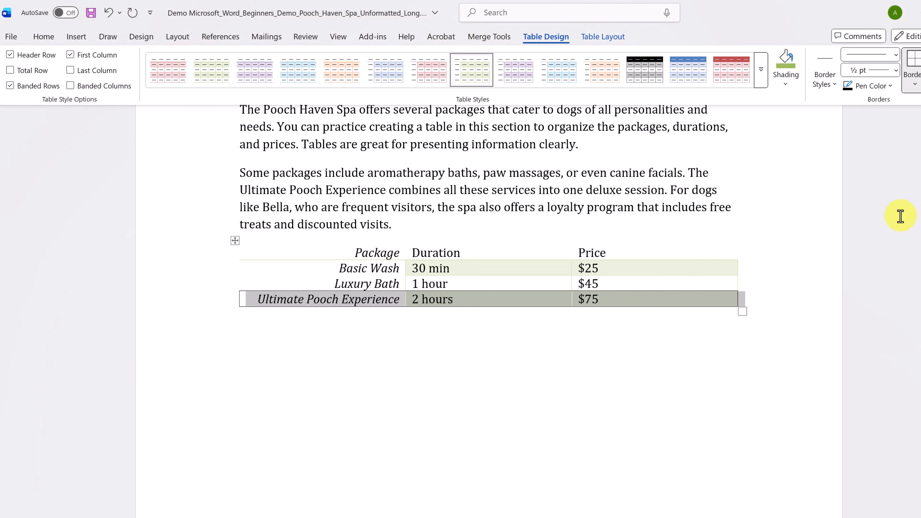
left_click(580, 349)
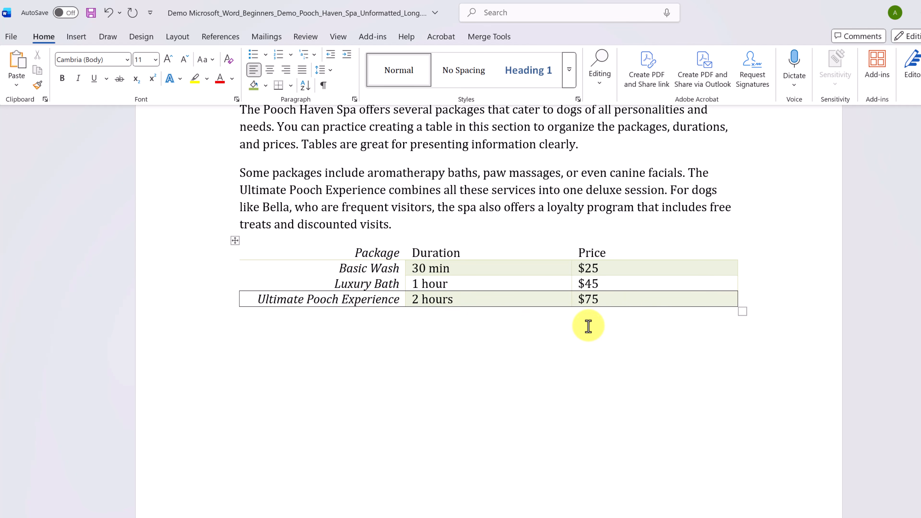
key("ctrl+z")
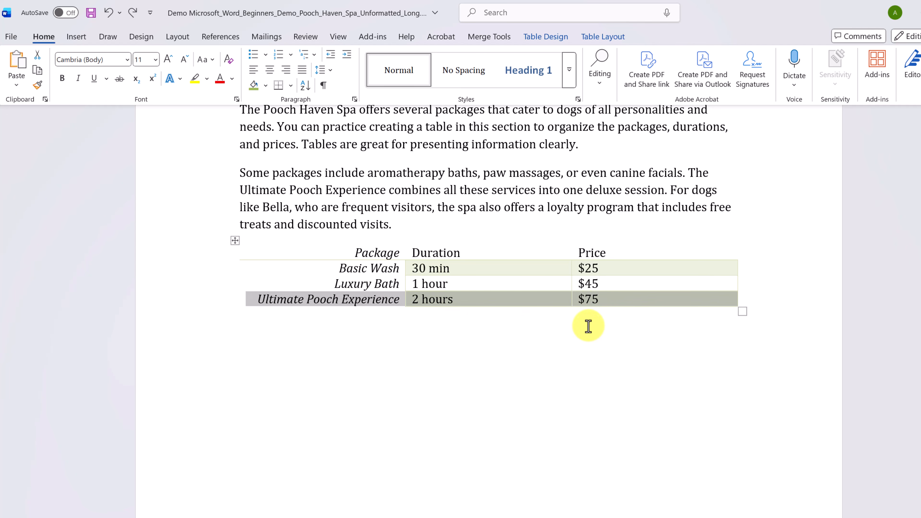
left_click(587, 295)
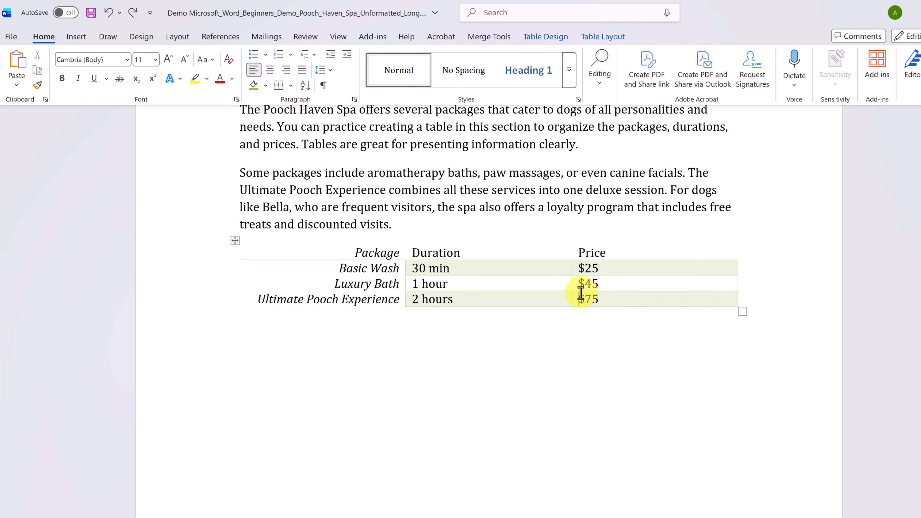
- Insert an empty column between the Package and Duration columns of the table
left_click(603, 37)
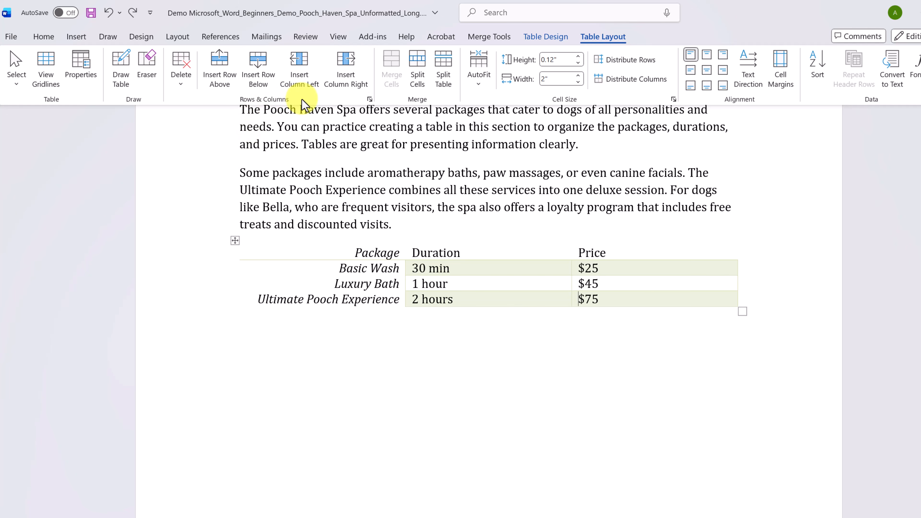
left_click(472, 266)
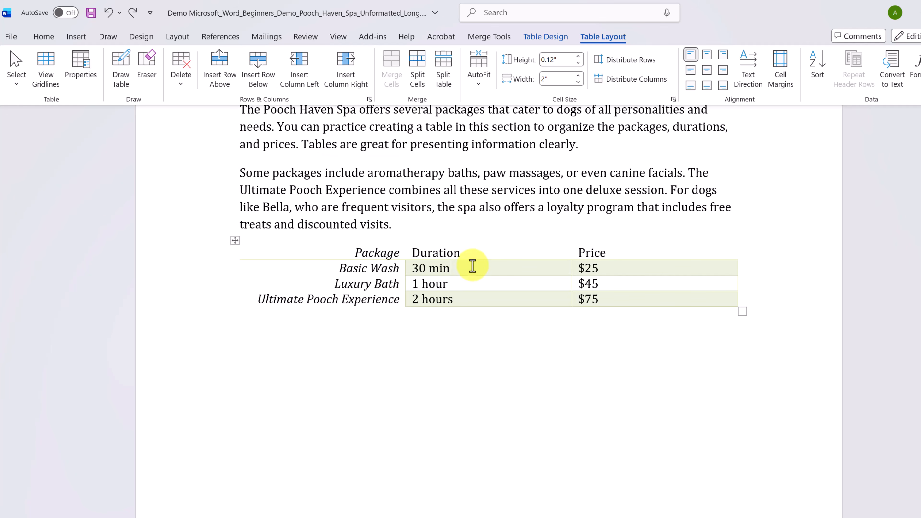
left_click(298, 67)
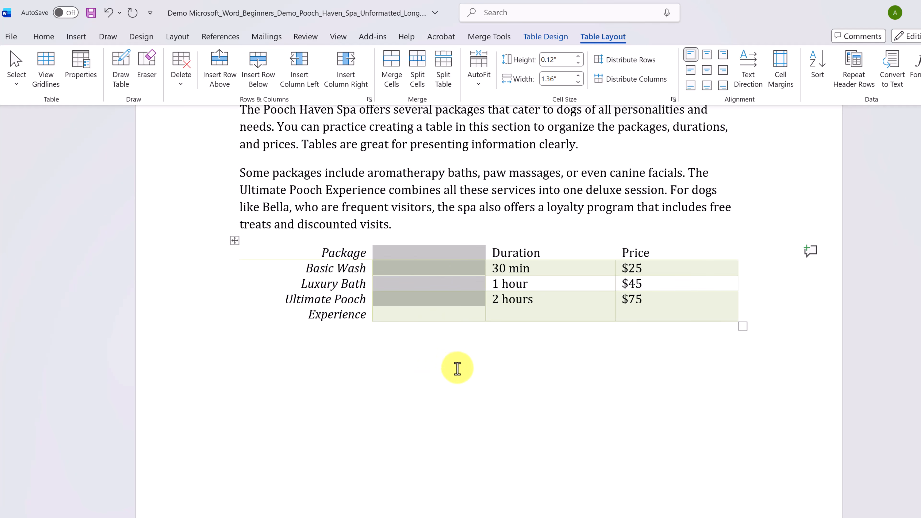
left_click(632, 315)
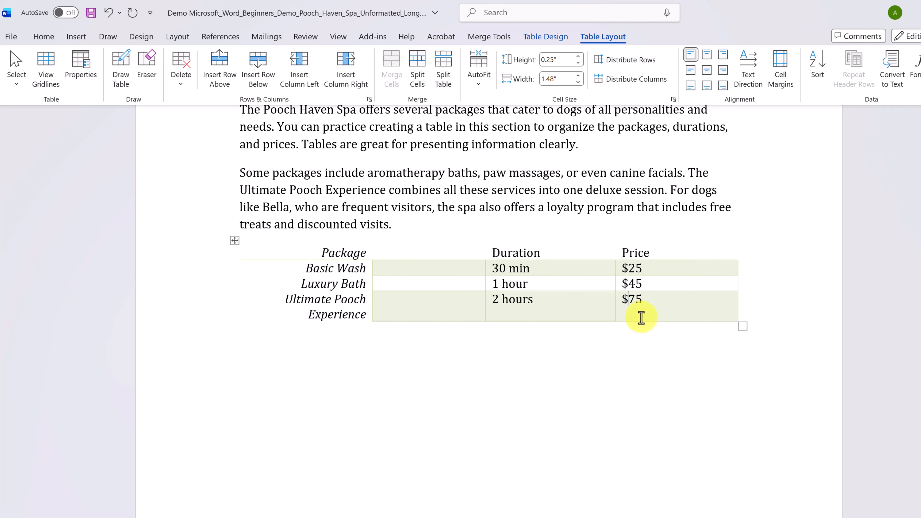
- Add two empty rows below the Ultimate Pooch Experience row at the end of the package table
key("Tab")
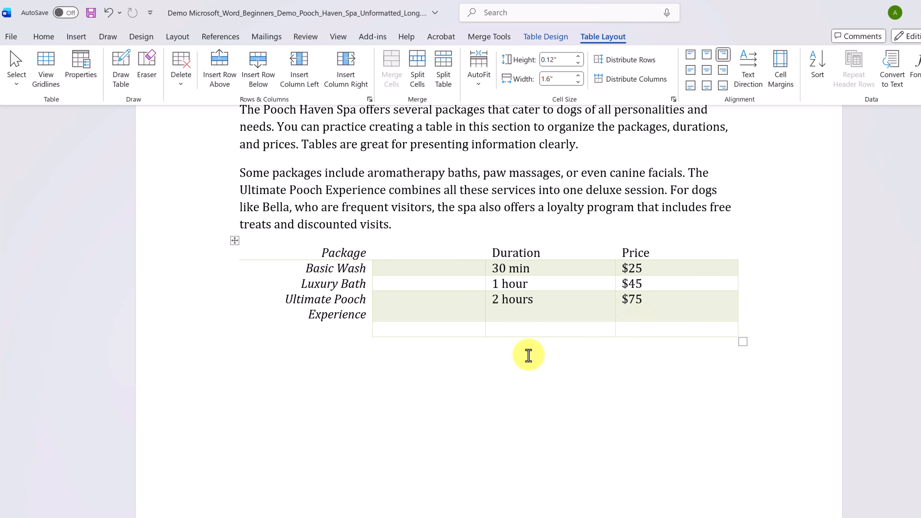
key("Tab")
key("Tab")
key("Tab")
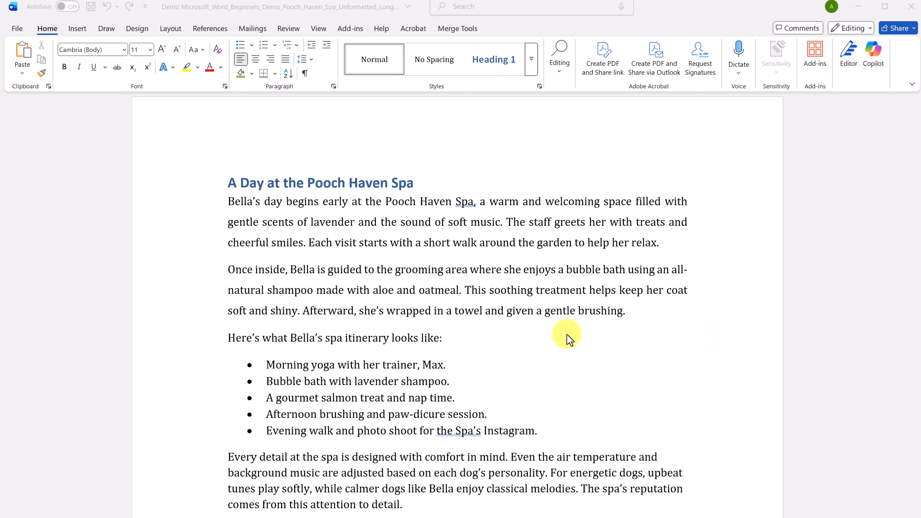
- Insert a Blank style header into the document with the text "Pooch Haven Spa Report"
left_click(77, 29)
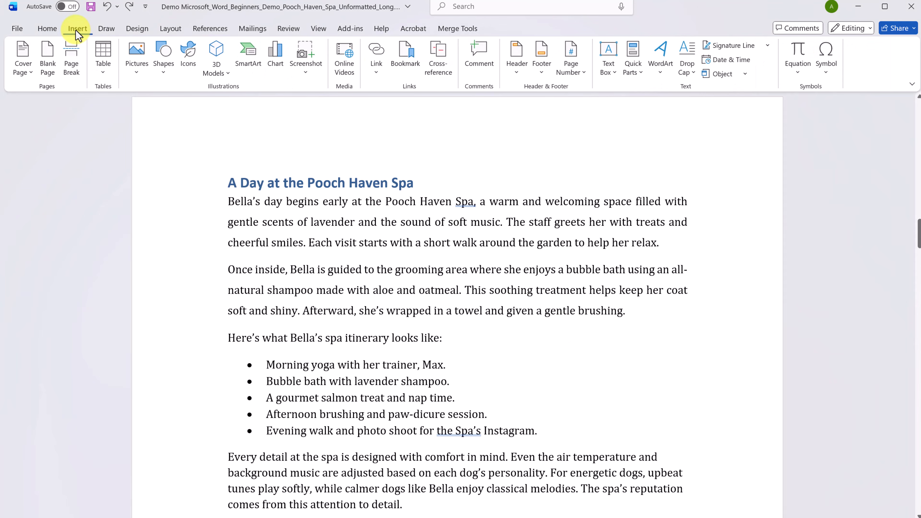
left_click(516, 73)
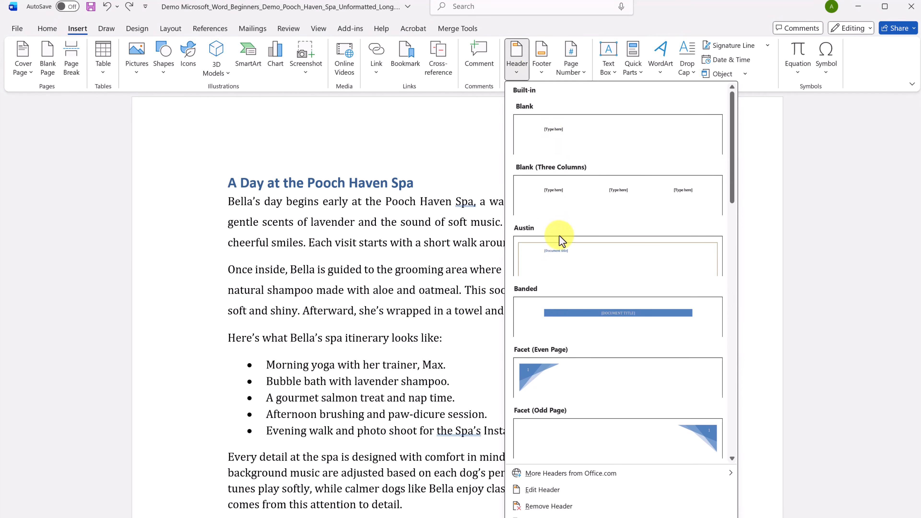
left_click(579, 133)
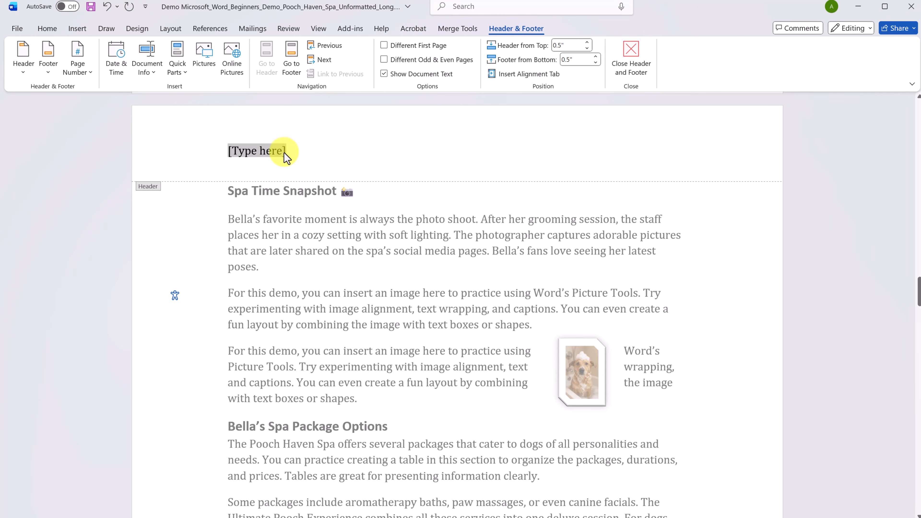
type("Pooch Haven Spa Report")
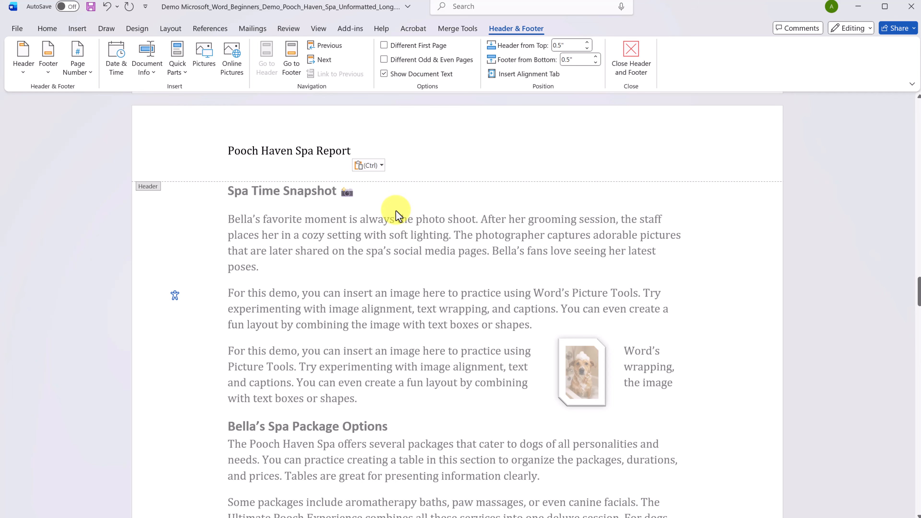
- Insert Plain Number 2 page numbers at the bottom of the page and return to the body text
scroll(399, 211, "down", 1)
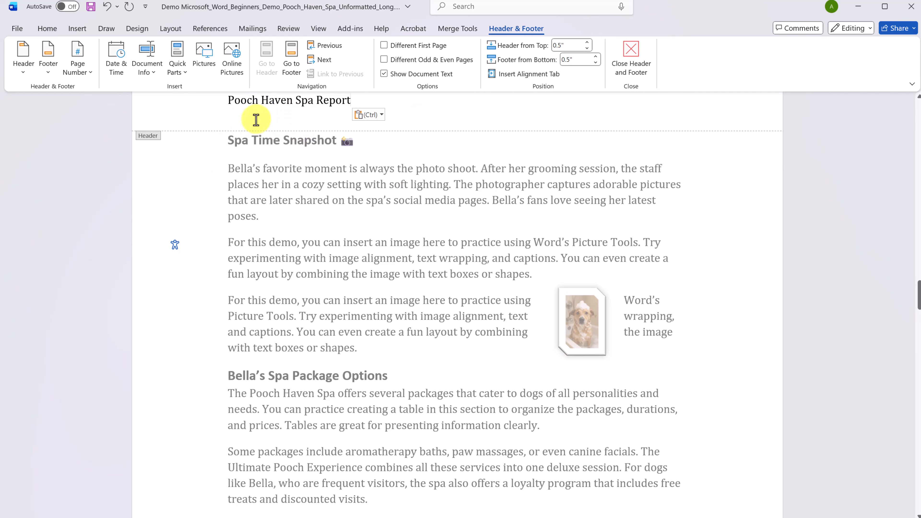
scroll(237, 172, "down", 3)
scroll(241, 174, "down", 7)
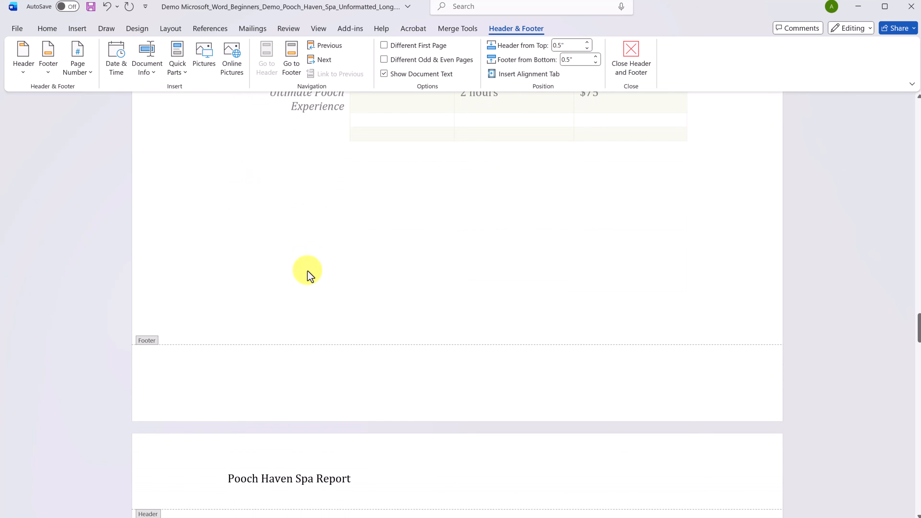
left_click(309, 371)
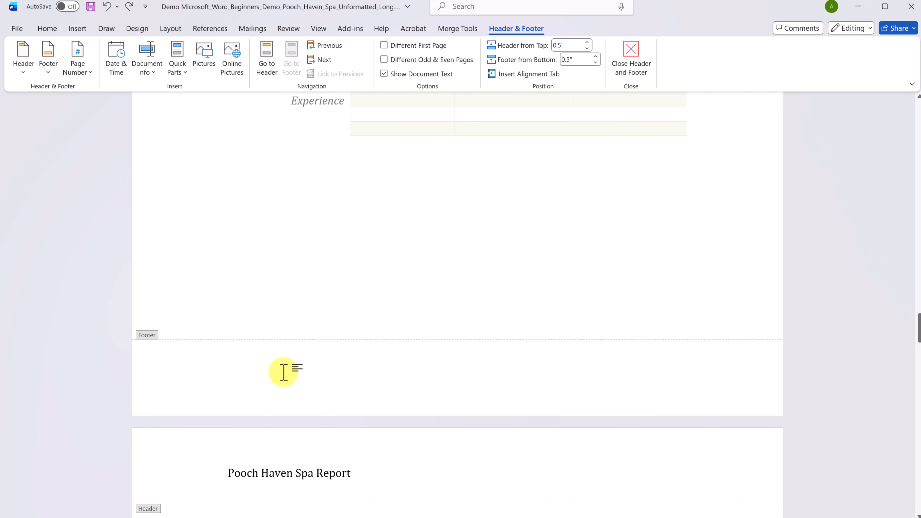
left_click(78, 29)
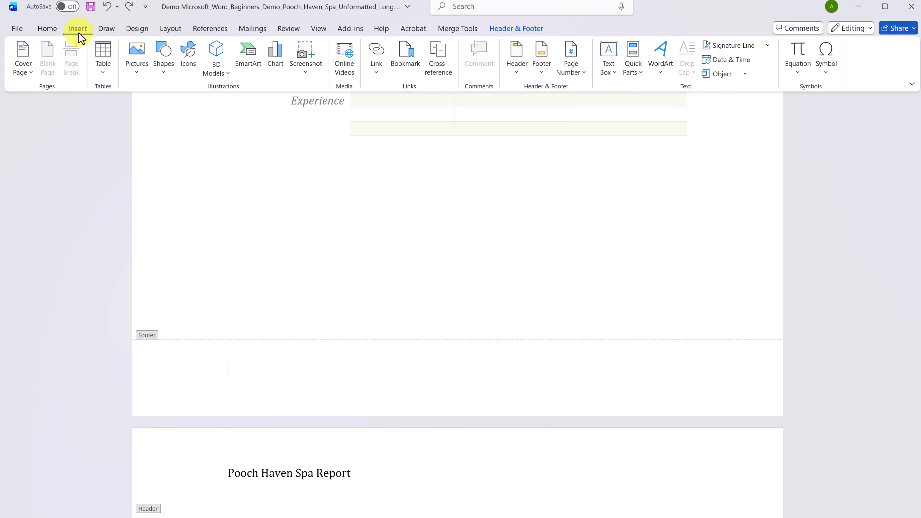
left_click(585, 77)
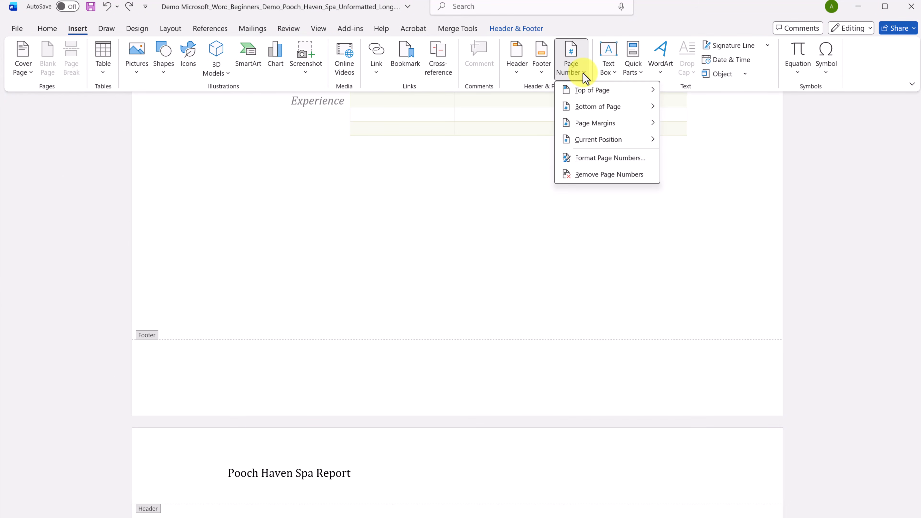
mouse_move(595, 108)
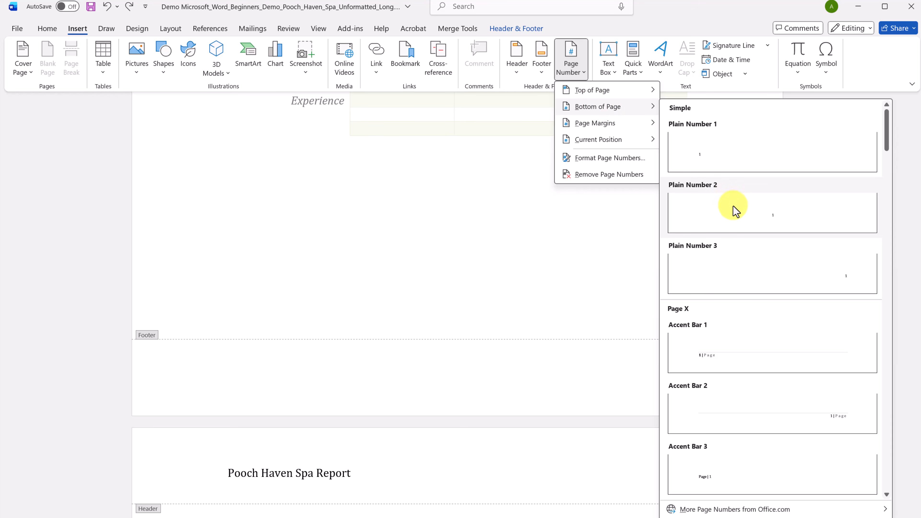
left_click(723, 217)
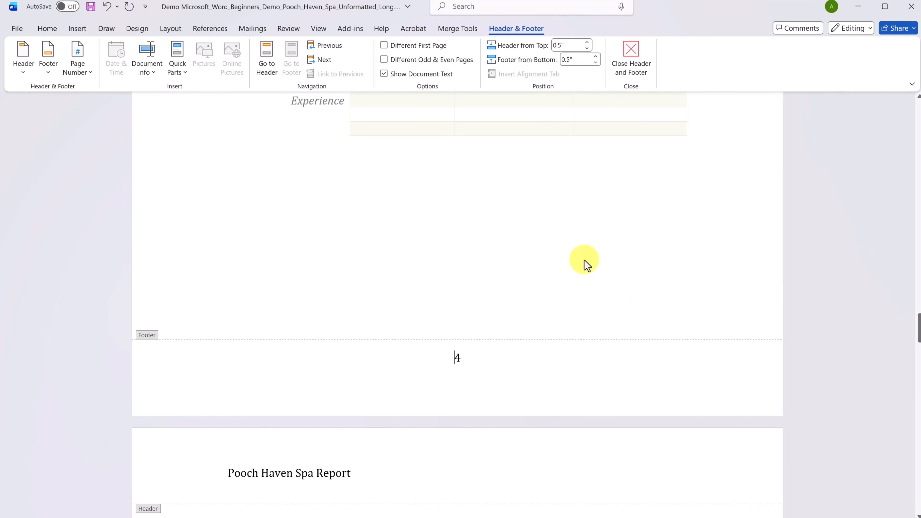
double_click(561, 255)
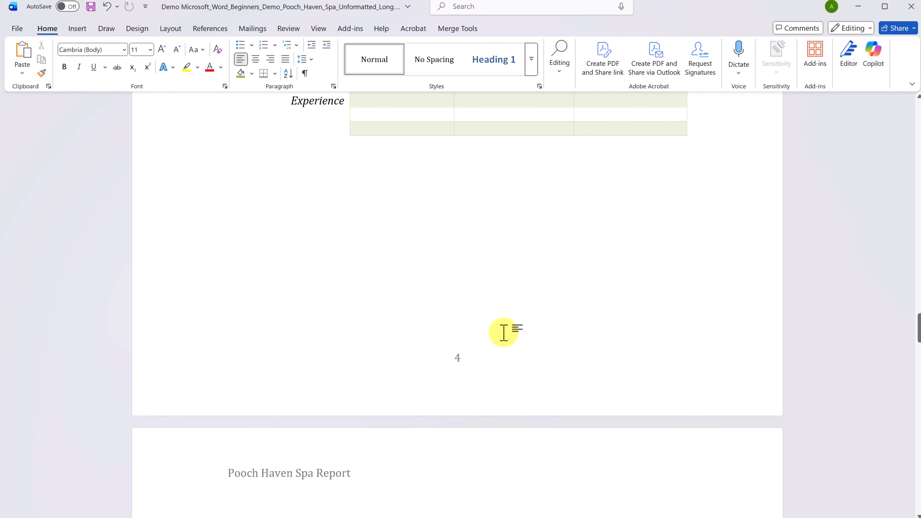
scroll(493, 263, "down", 5)
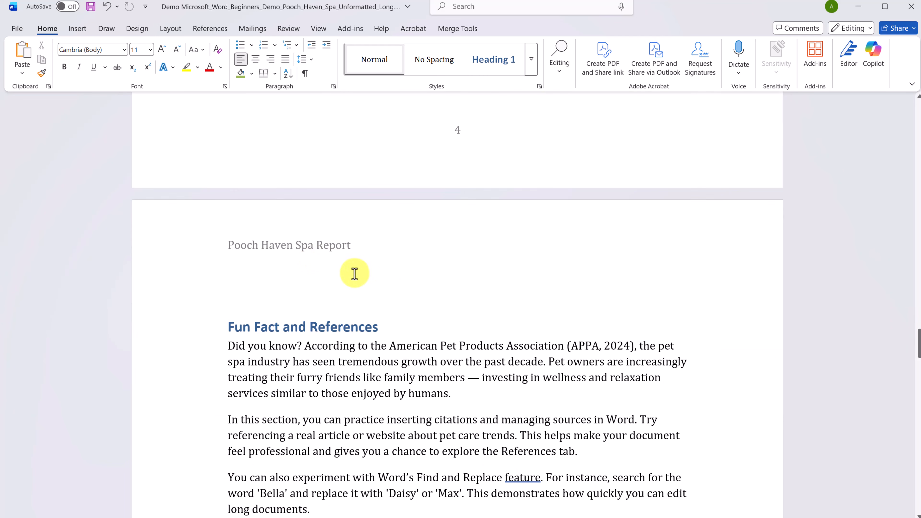
scroll(350, 274, "down", 7)
scroll(349, 280, "down", 5)
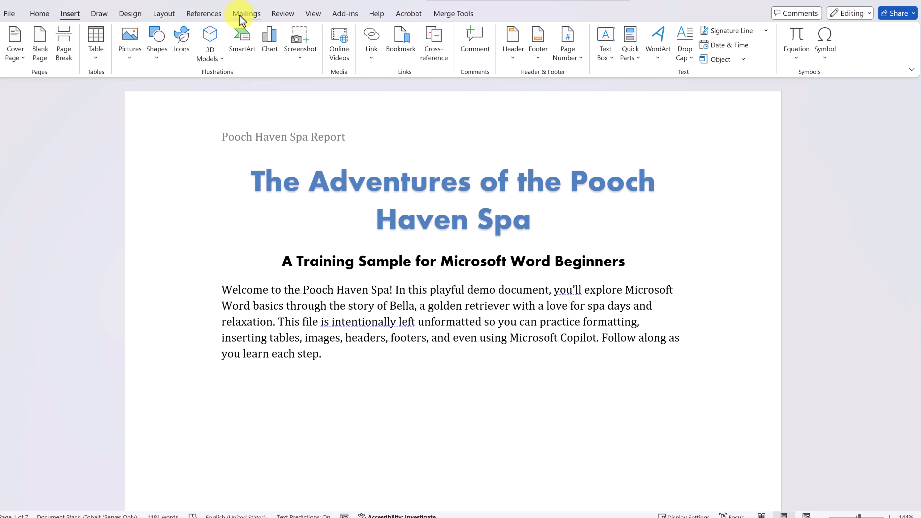
- Run the Spelling and Grammar check and place the cursor at the start of the document title
left_click(282, 14)
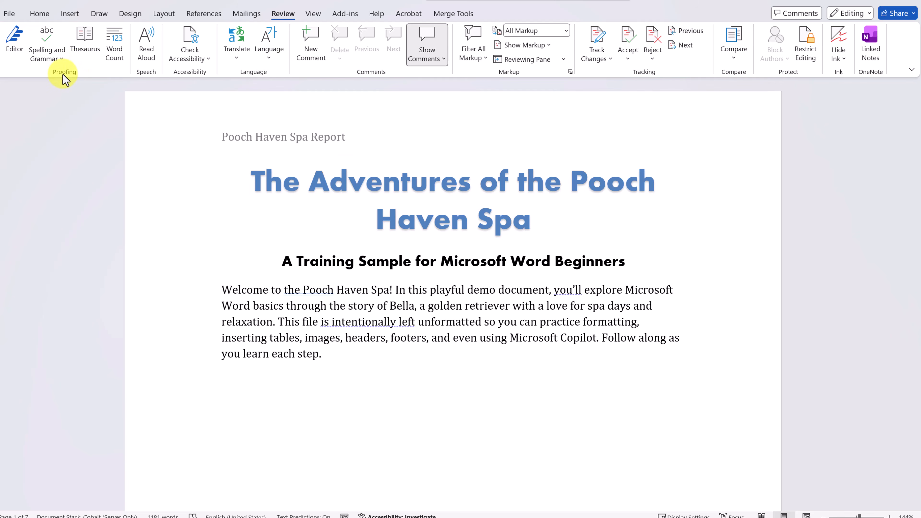
left_click(58, 59)
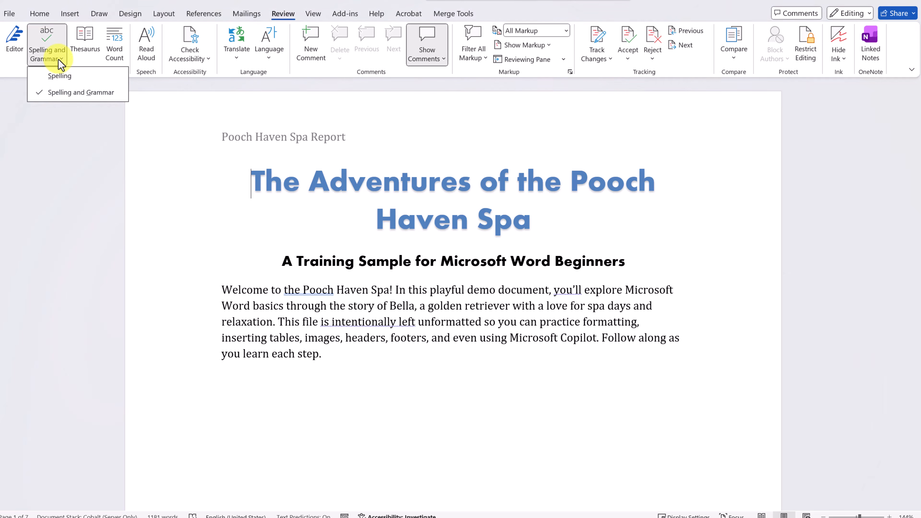
left_click(85, 95)
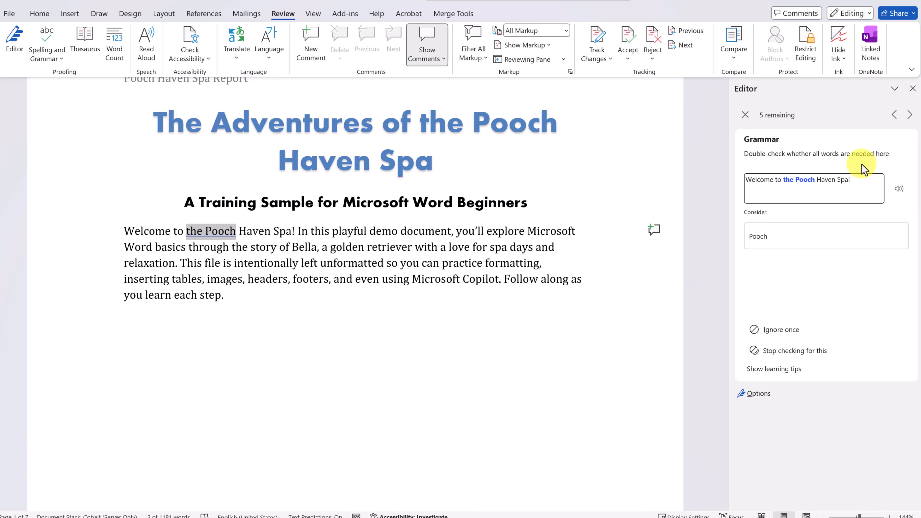
scroll(450, 185, "up", 1)
scroll(451, 186, "up", 1)
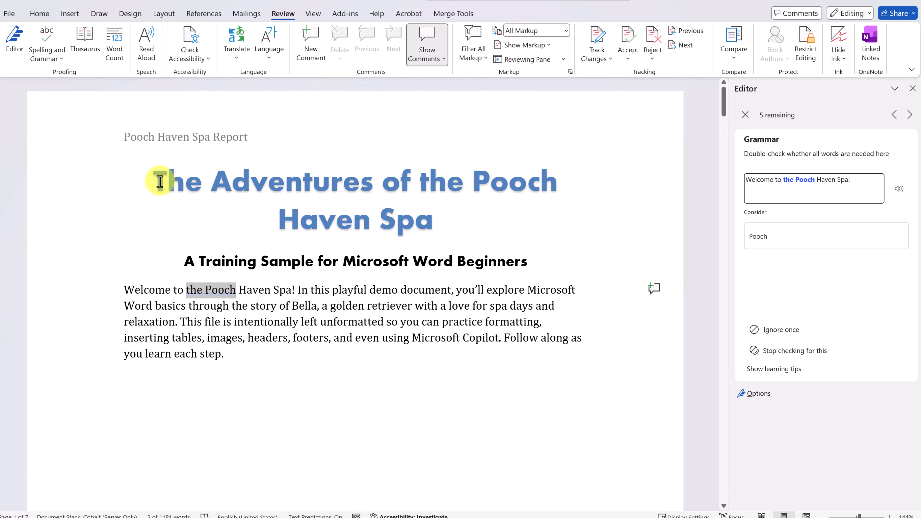
left_click(160, 180)
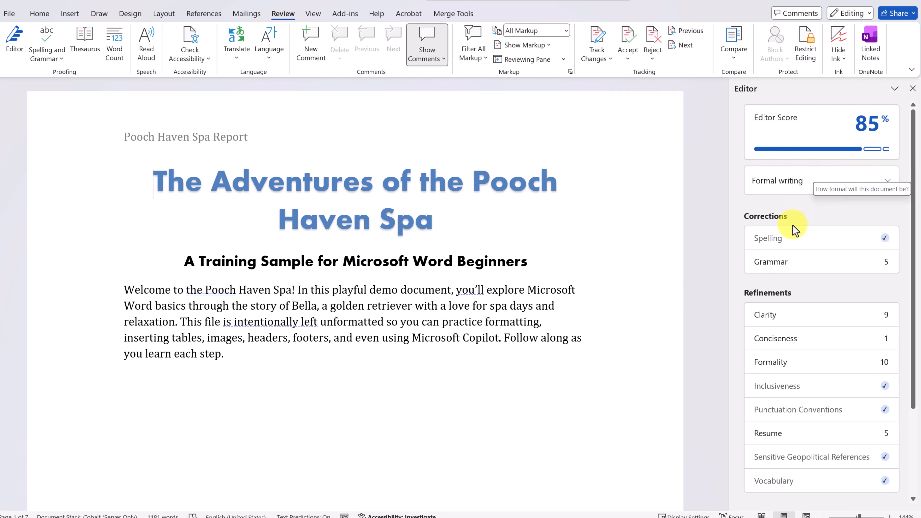
- Try Professional as the Editor's writing style and switch it back to Formal
left_click(883, 186)
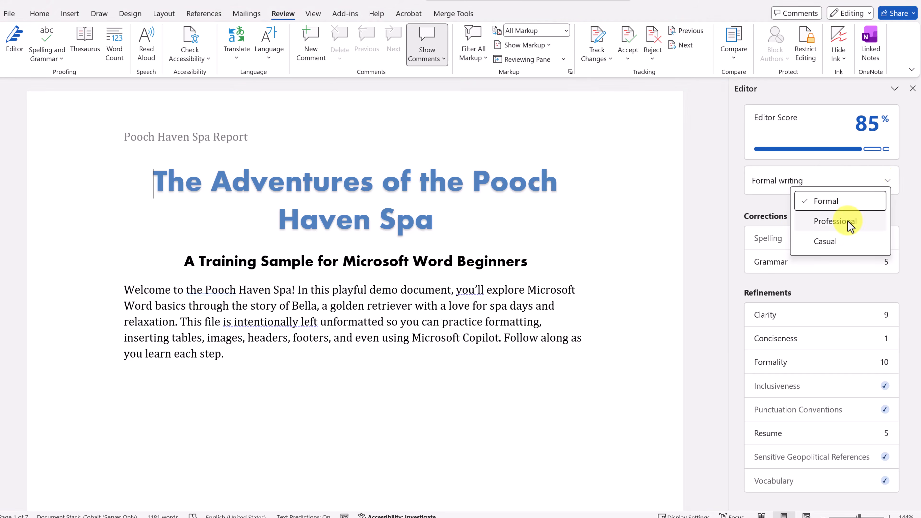
left_click(841, 222)
left_click(885, 186)
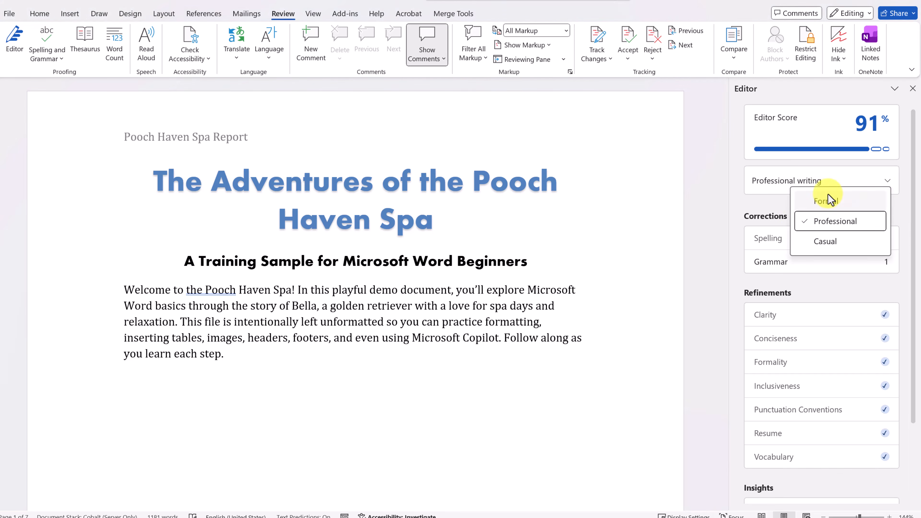
left_click(827, 202)
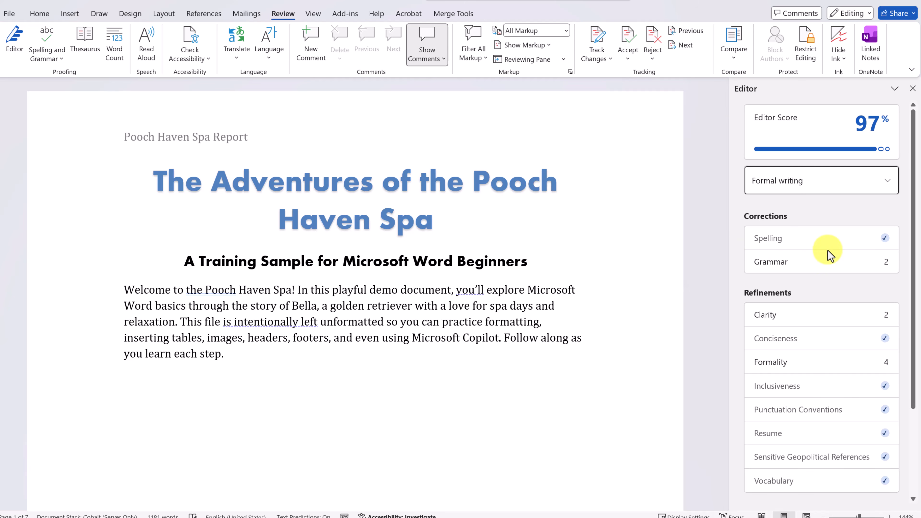
- Add the misspelled word "Afas" at the end of the welcome paragraph
left_click(287, 354)
type("a")
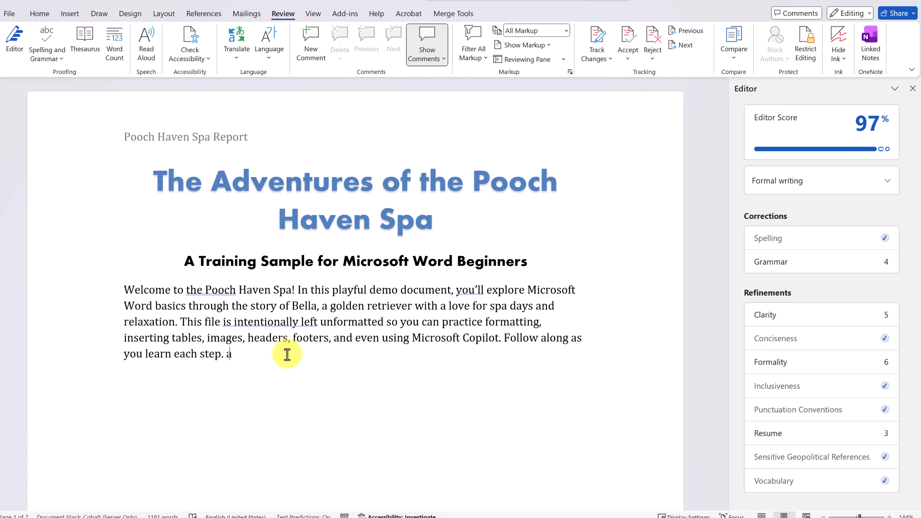
type("fas")
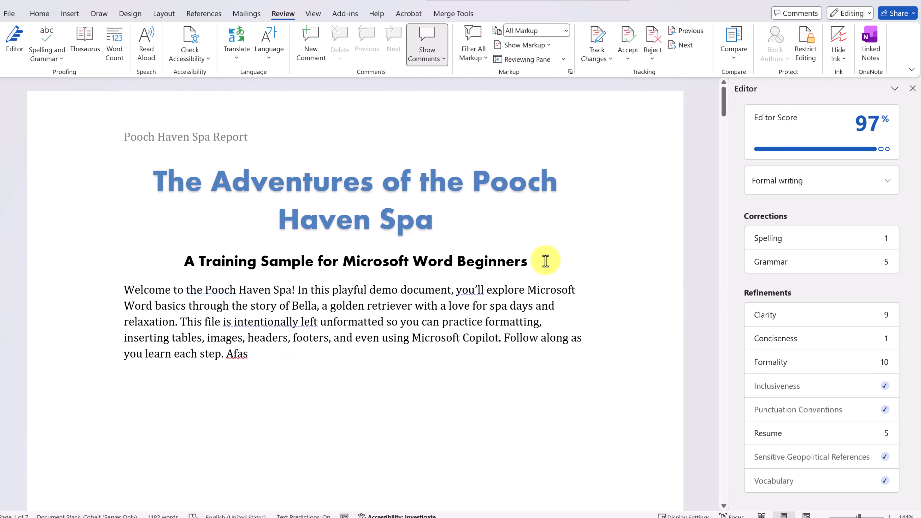
- Review the Editor's spelling suggestions for "Afas" and its Clarity refinements for the document
left_click(789, 243)
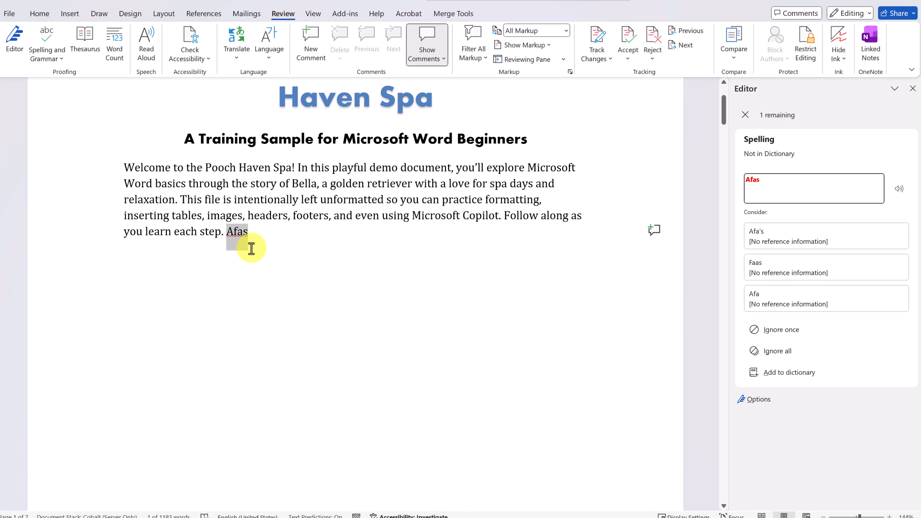
left_click(745, 116)
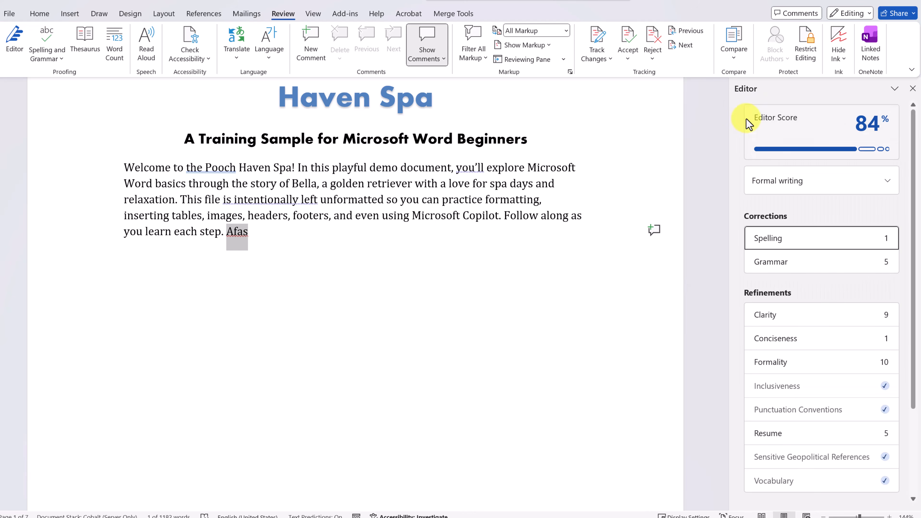
scroll(816, 294, "down", 1)
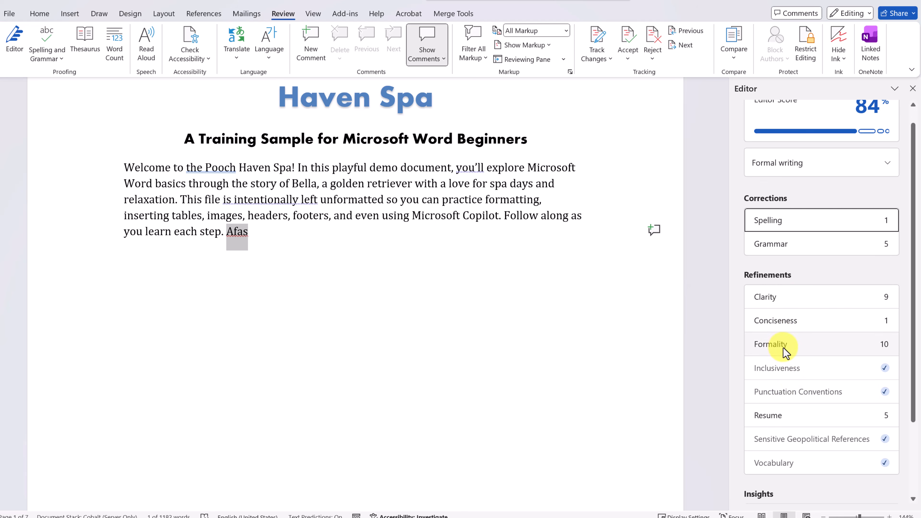
left_click(785, 302)
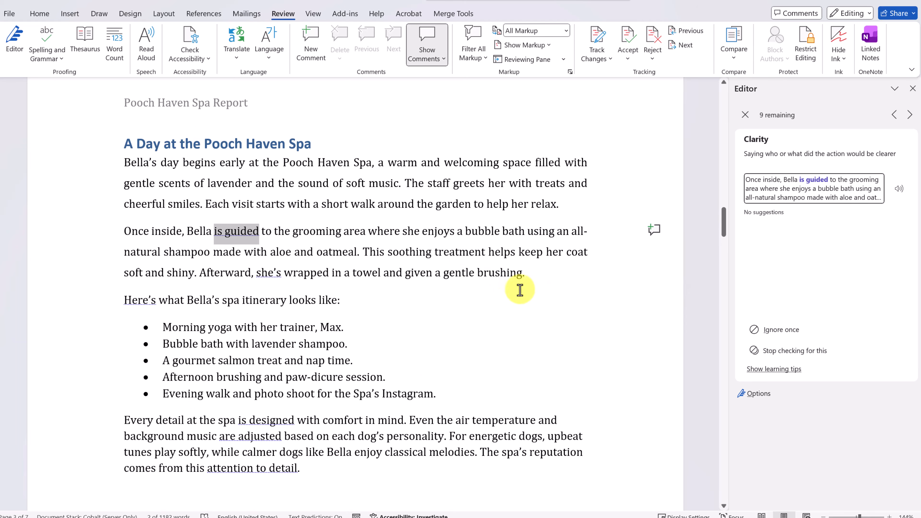
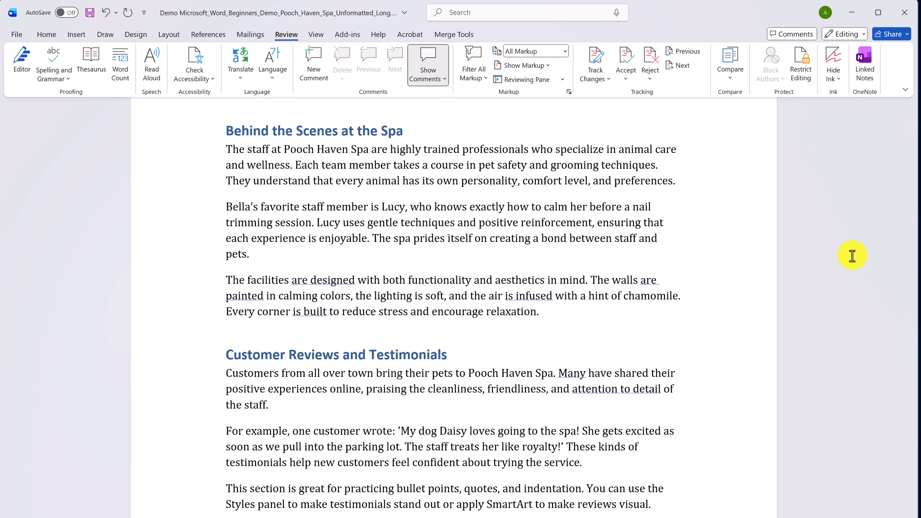
- Upload the document to the Leveraging Digital Inc. OneDrive for sharing and add a colleague as recipient
left_click(898, 39)
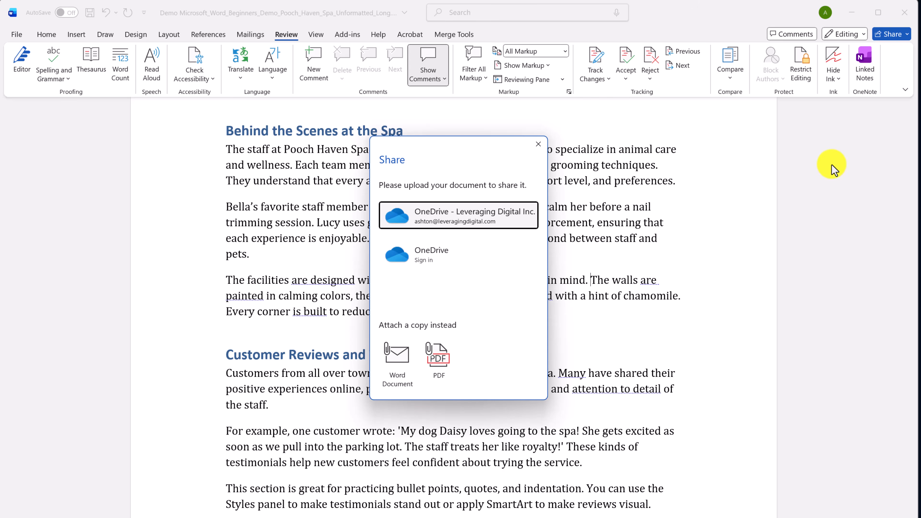
left_click(454, 220)
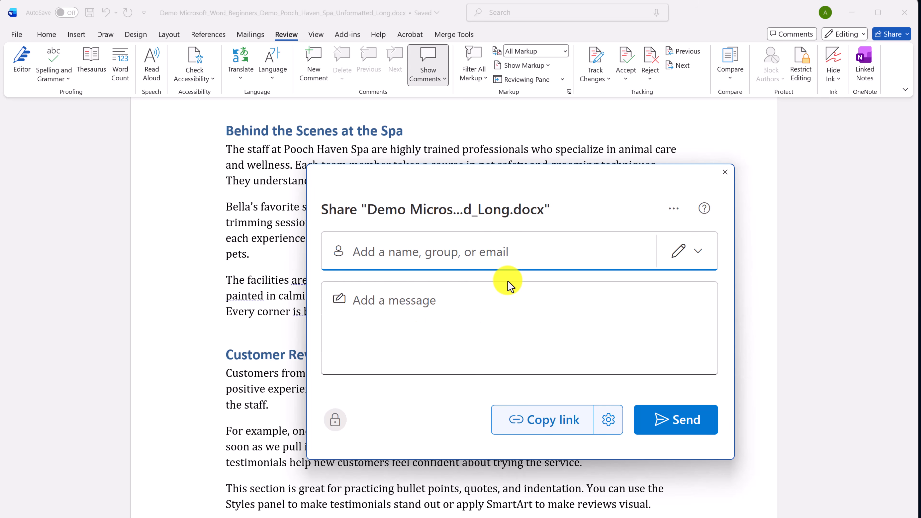
type("jamie")
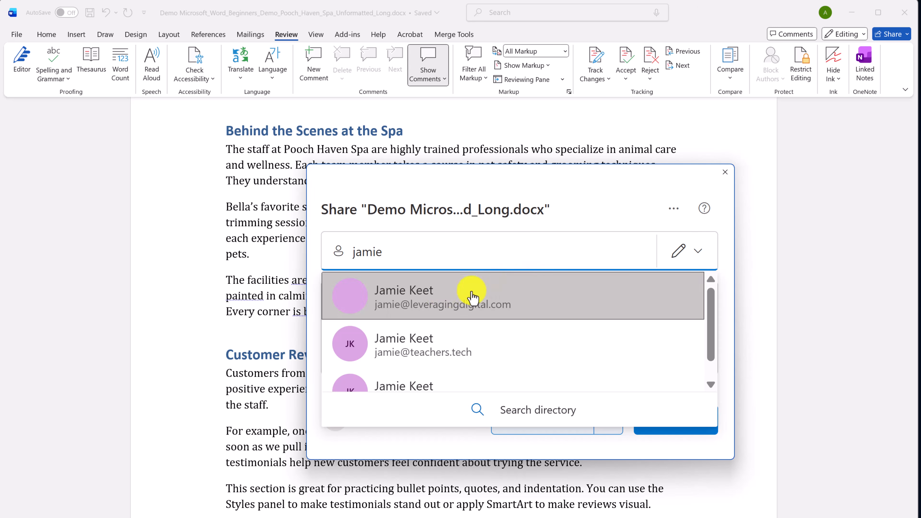
left_click(442, 302)
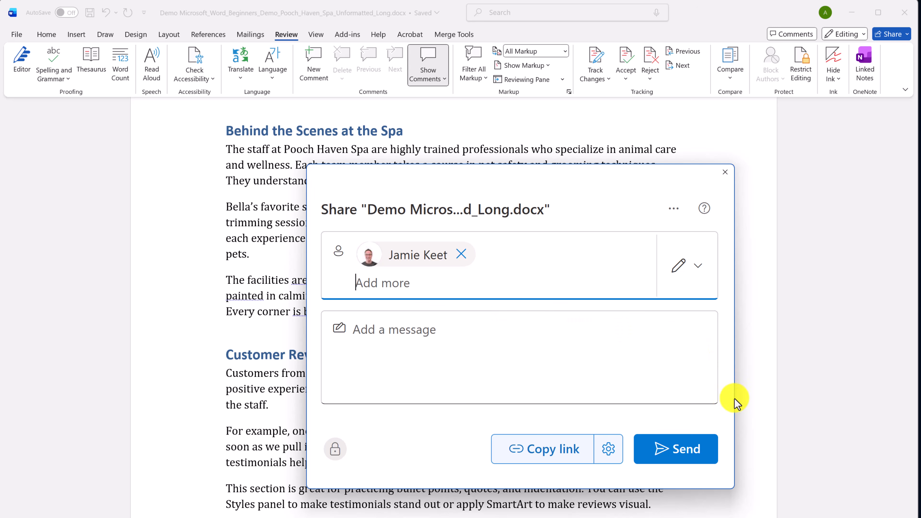
- Examine the recipient permission levels and the link settings for sharing the document, including expiration date and password, then close sharing
left_click(704, 291)
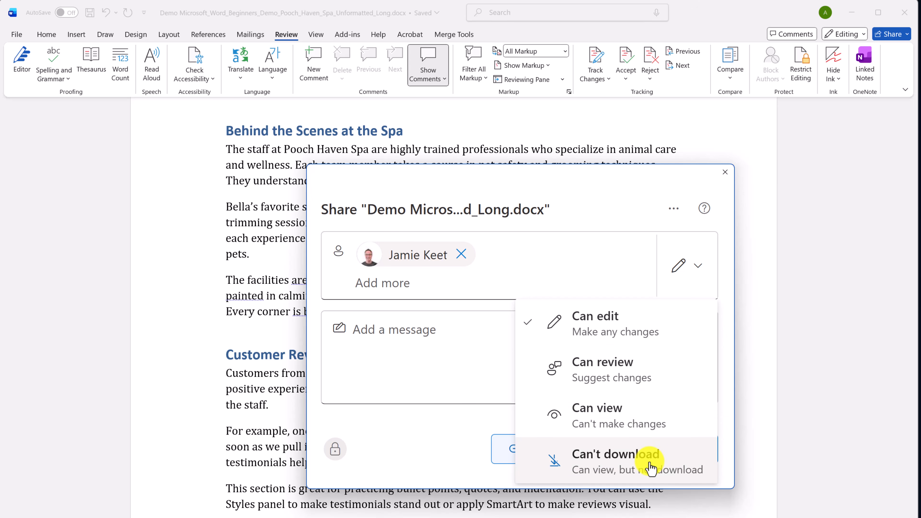
left_click(597, 192)
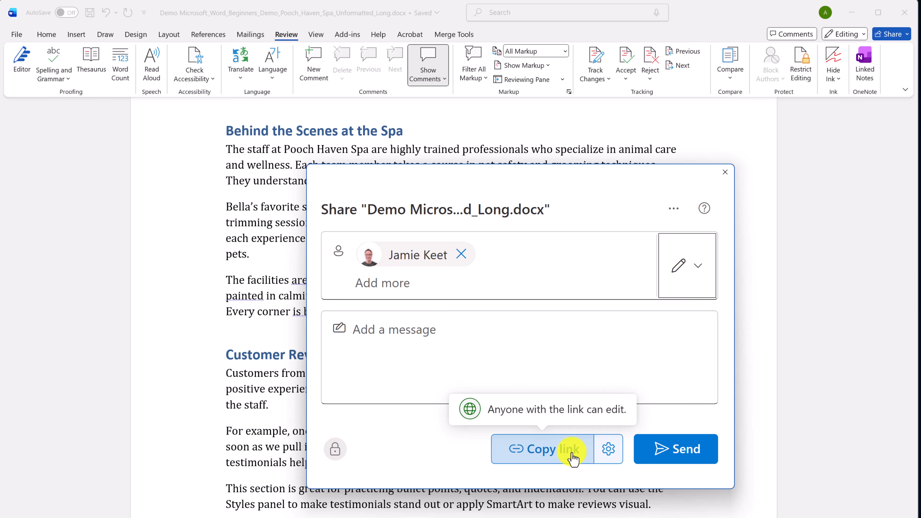
left_click(607, 455)
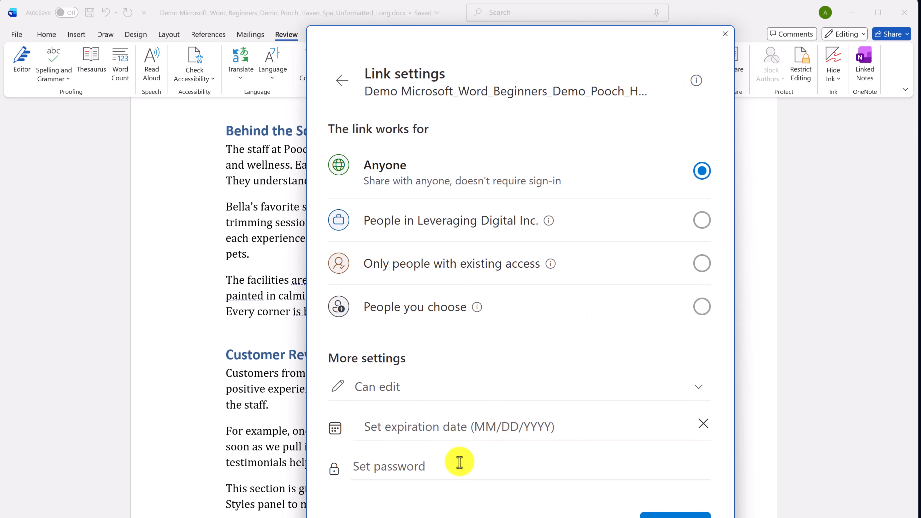
left_click(725, 34)
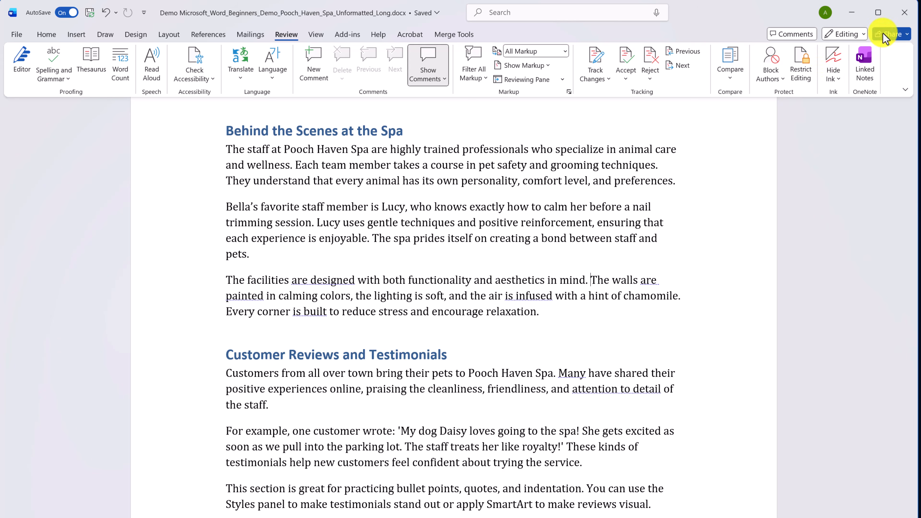
- Share the document again with the colleague as recipient and send the invitation
left_click(896, 33)
left_click(901, 51)
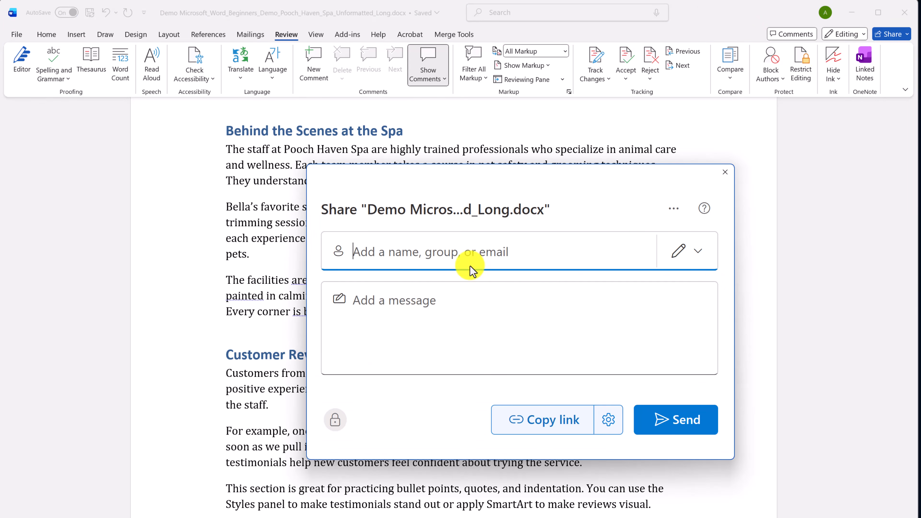
type("jma")
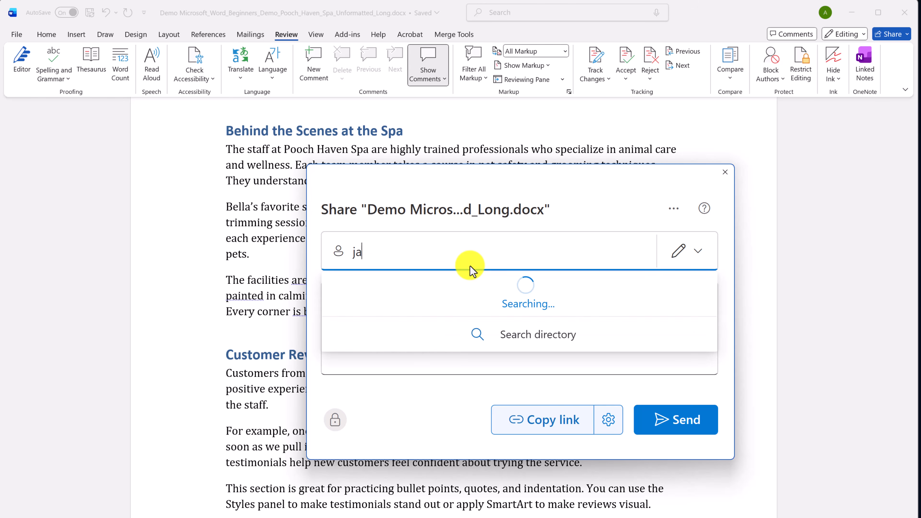
left_click(494, 289)
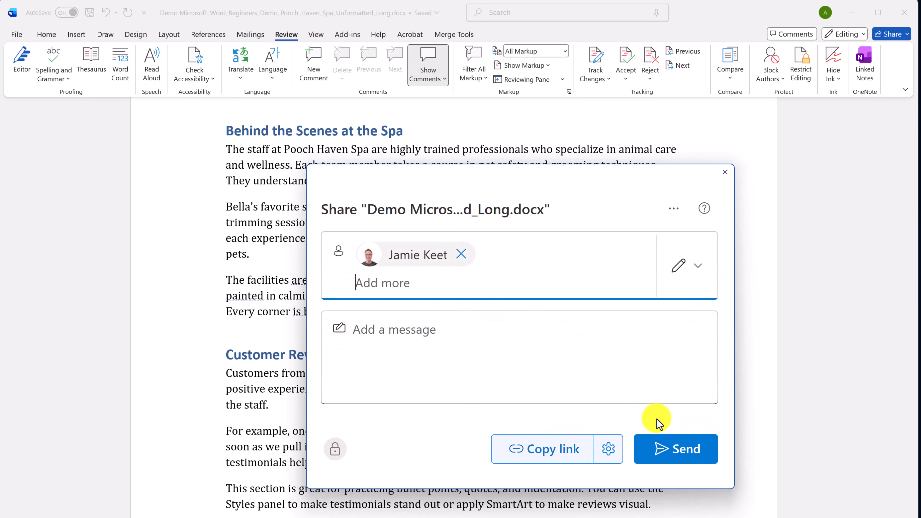
left_click(677, 459)
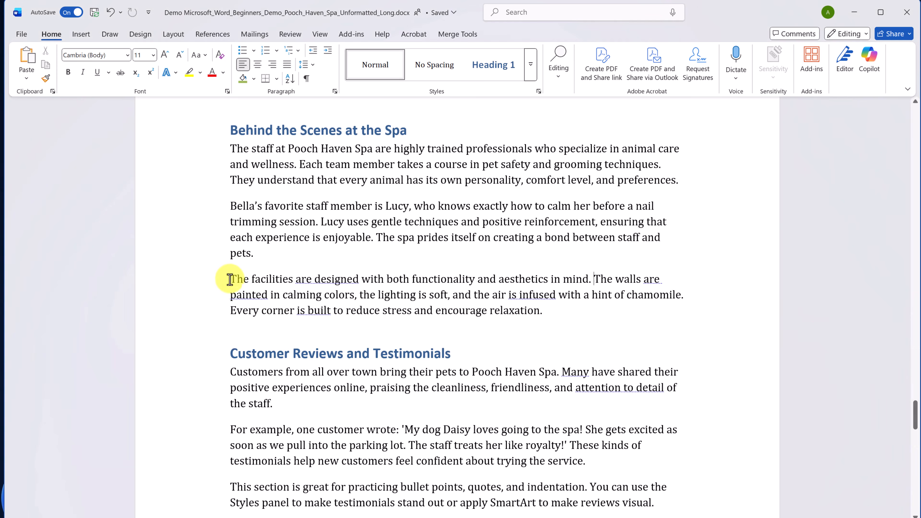
- Start a comment on "The facilities are designed with both functionality and aesthetics in mind.", mentioning the colleague and assigning the task to them
left_click_drag(232, 279, 591, 279)
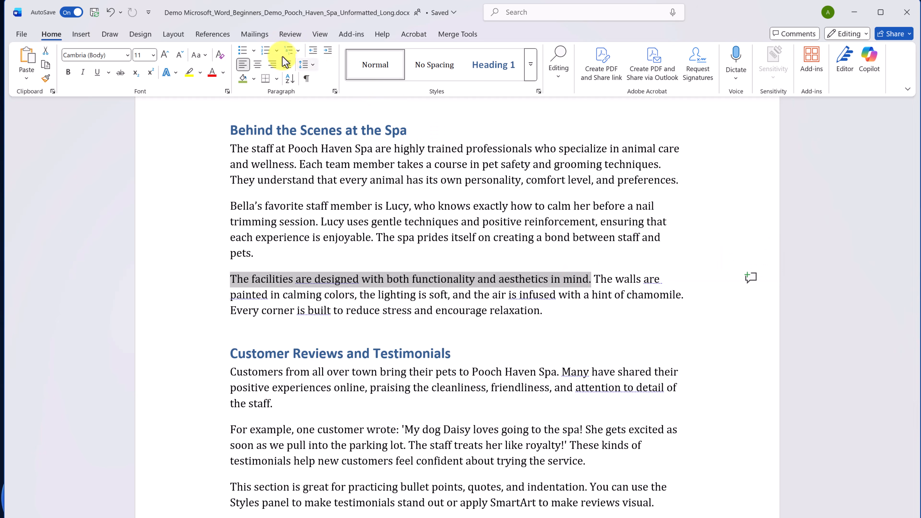
left_click(290, 34)
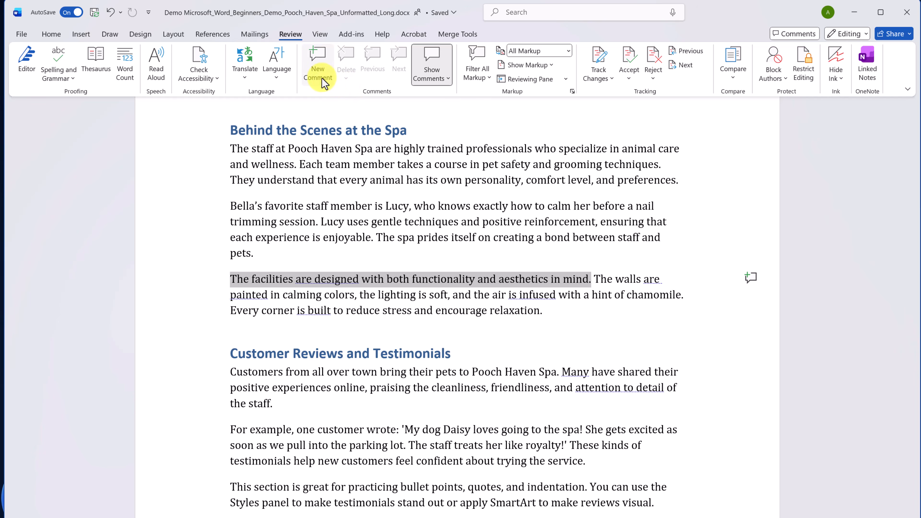
left_click(320, 60)
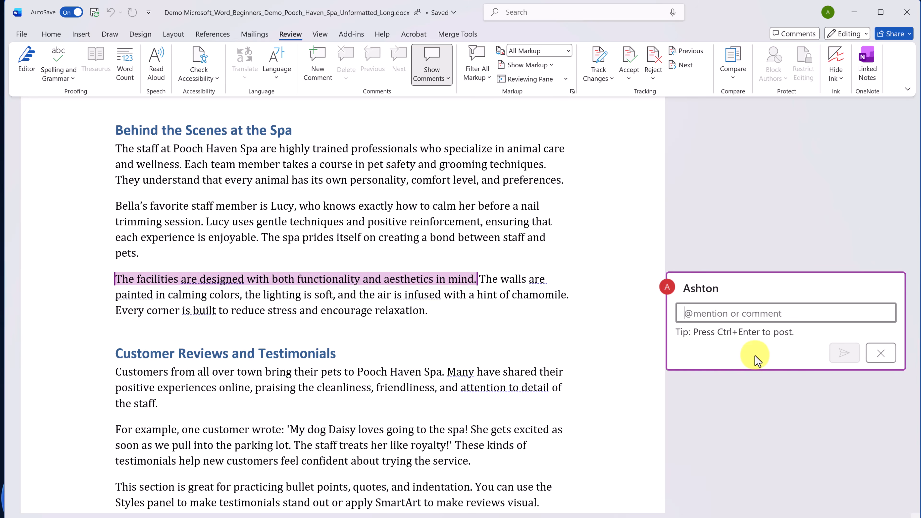
type("@")
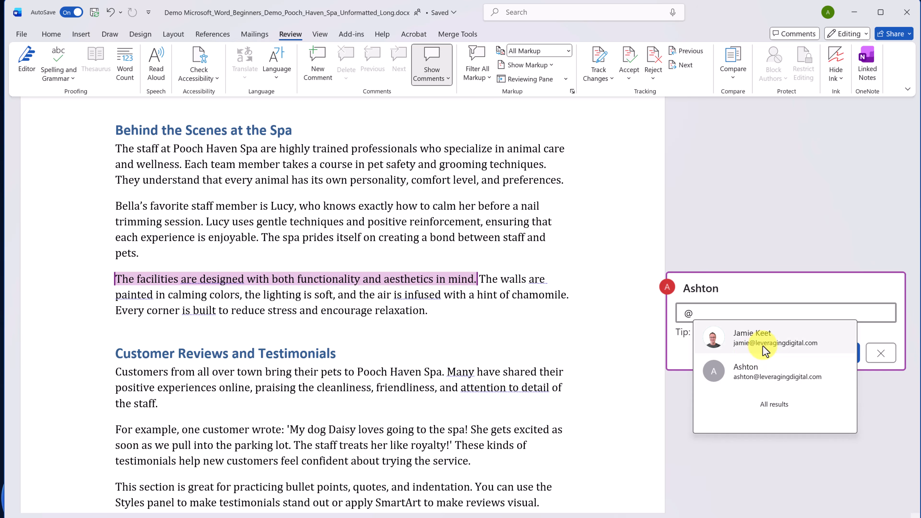
left_click(764, 346)
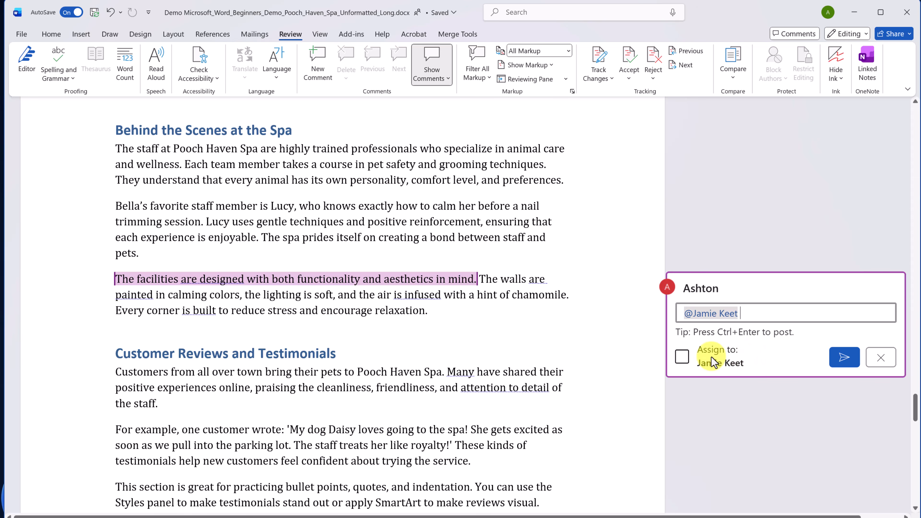
left_click(682, 356)
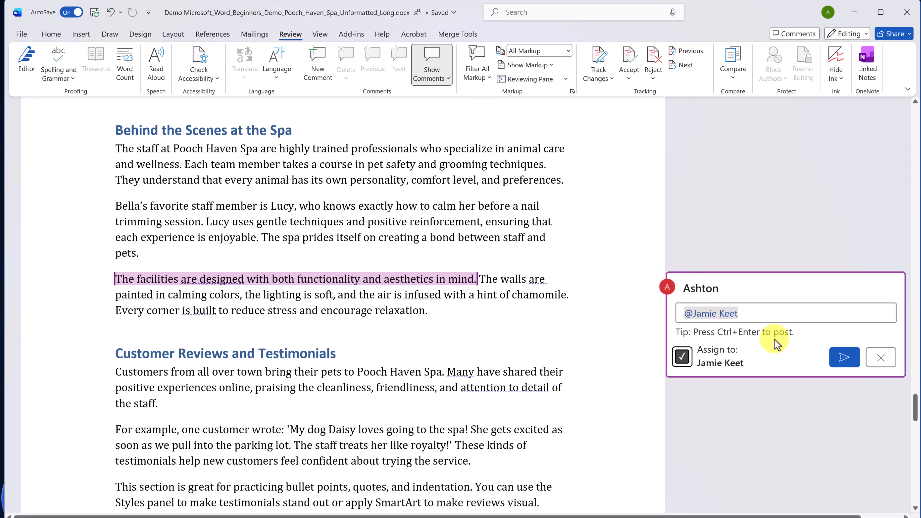
- Add "Can we get a photo of the grooming room here?" to the comment after the mention and post it
left_click(765, 314)
type("Can we get a photo of the grooming room here?")
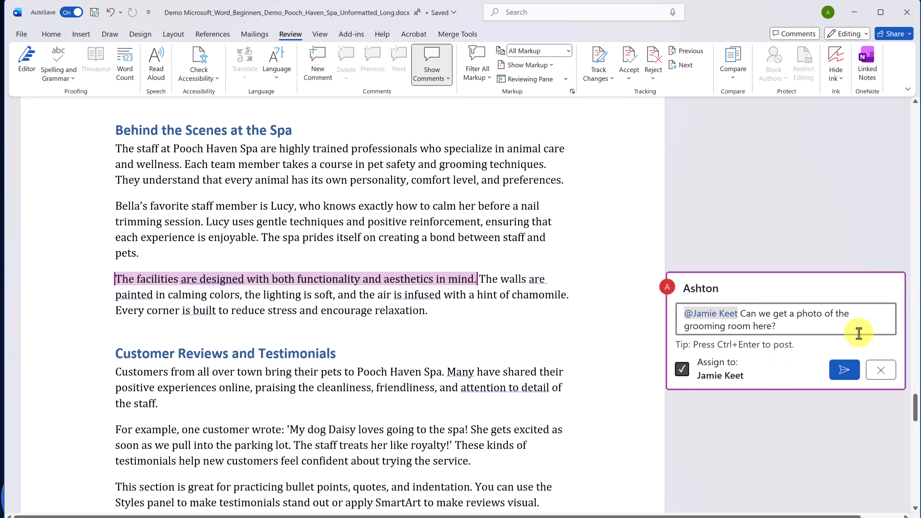
left_click(843, 371)
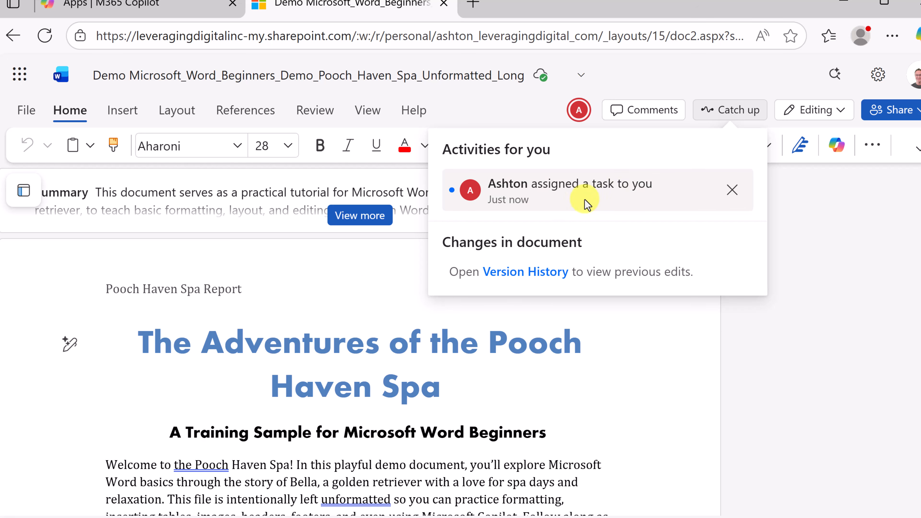
- In Word for the web, open the newly assigned task from the activity notifications and reply "yes" to the grooming room comment
left_click(566, 195)
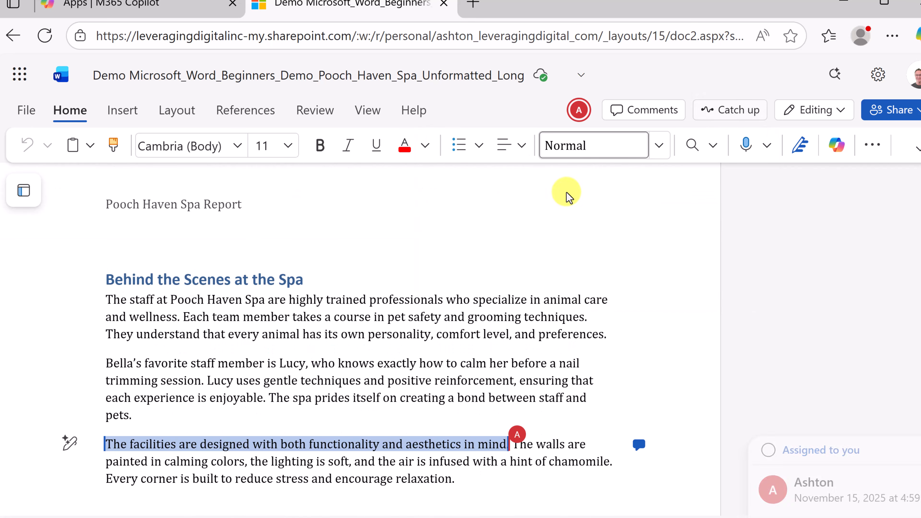
scroll(571, 355, "down", 3)
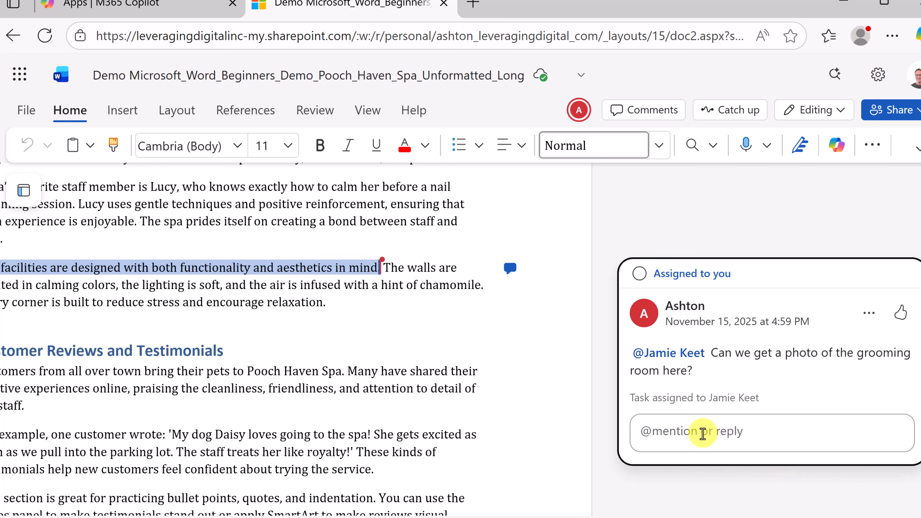
left_click(700, 434)
type("yes")
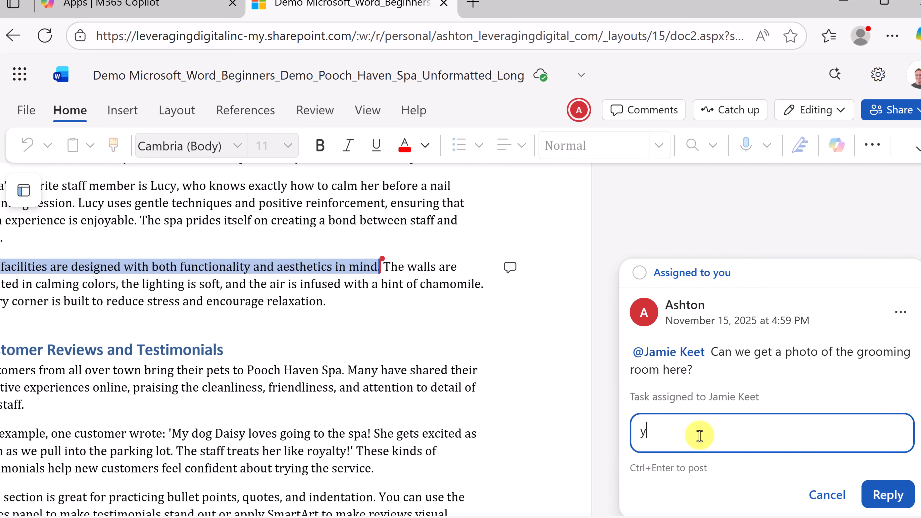
left_click(877, 498)
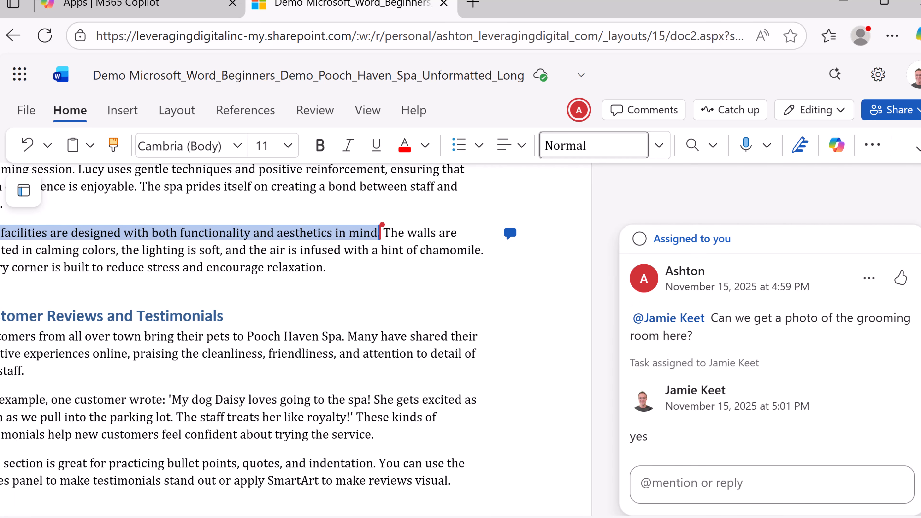
- Switch back to desktop Word and delete the Bibliography heading and its entry at the end of the Fun Fact and References section
left_click(749, 515)
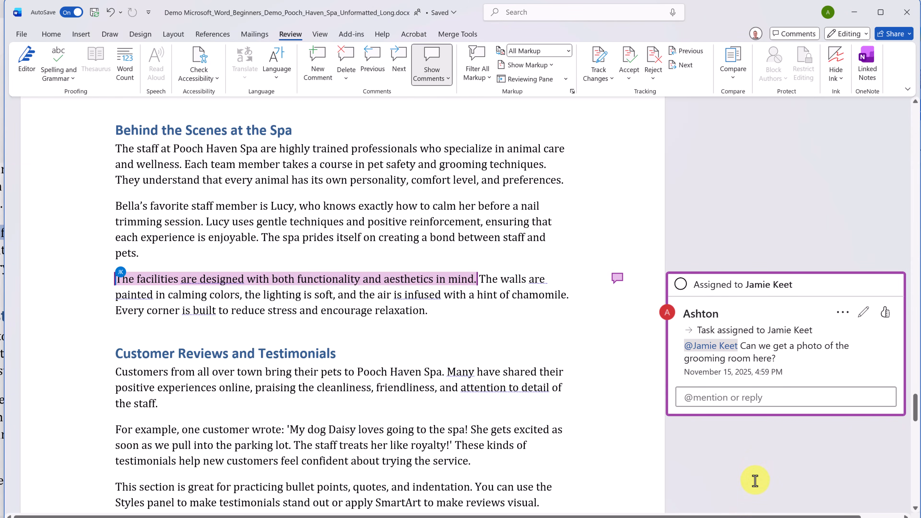
left_click(792, 429)
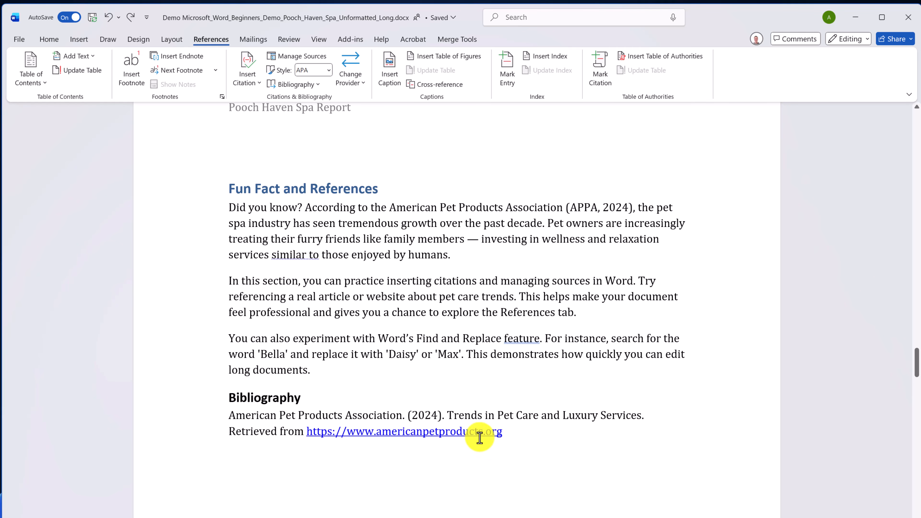
left_click_drag(520, 434, 221, 403)
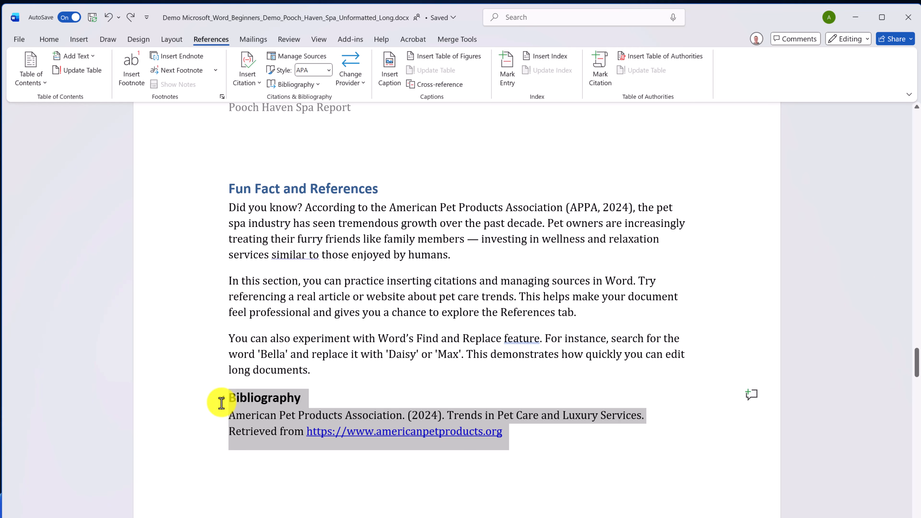
key("Delete")
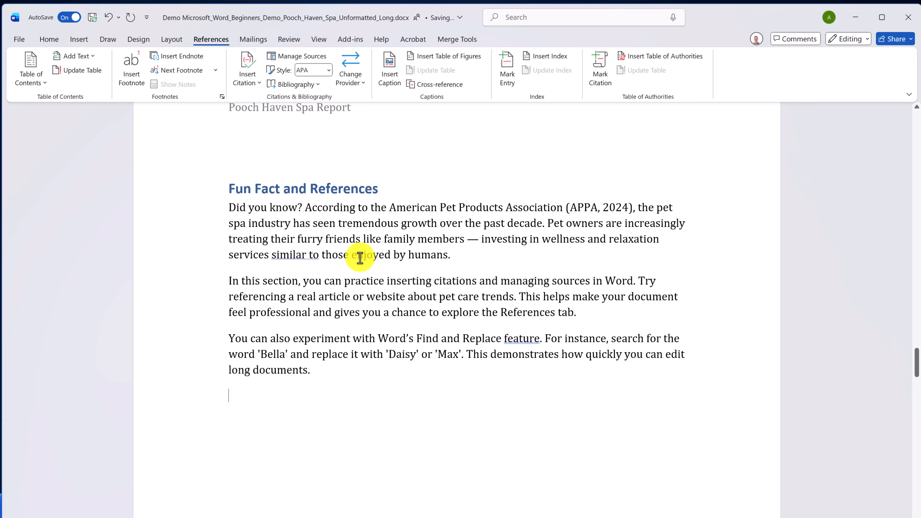
- Create a new citation source for "According to the American Pet Products Association (APPA, 2024)", keeping Web site as the source type
left_click(306, 208)
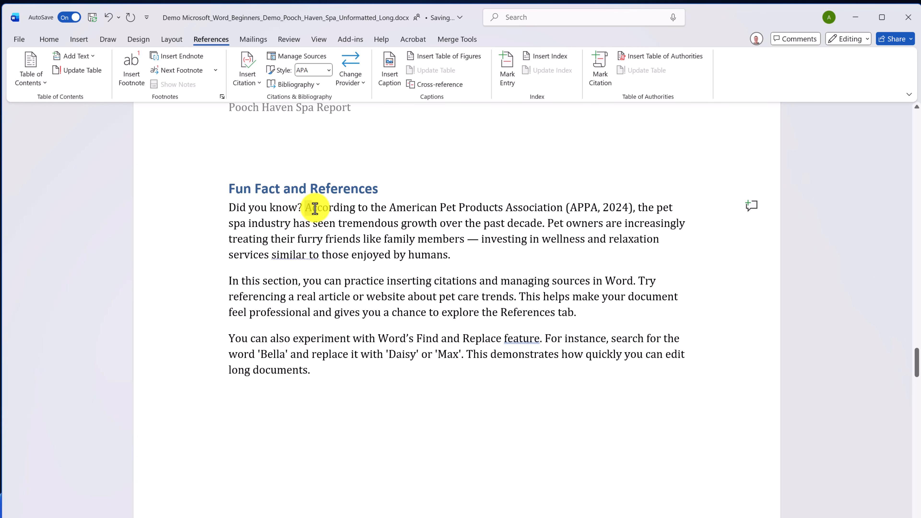
left_click_drag(314, 208, 632, 209)
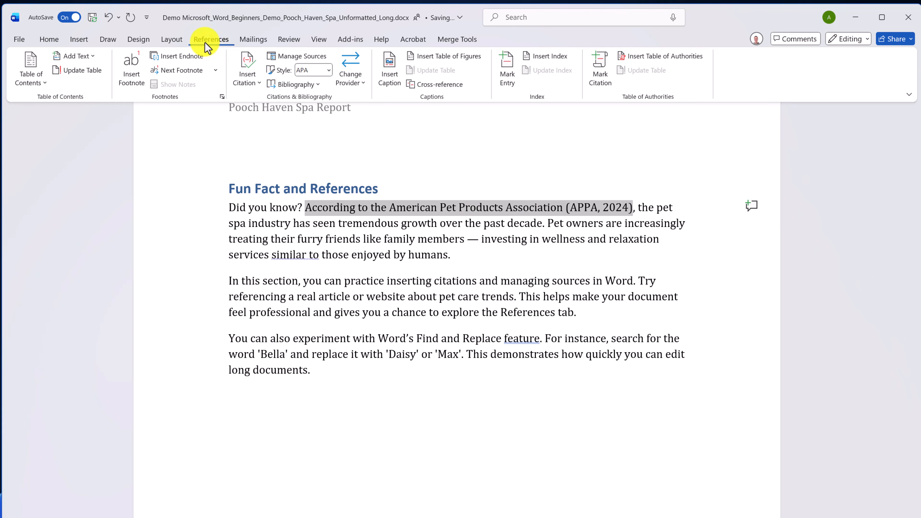
left_click(254, 87)
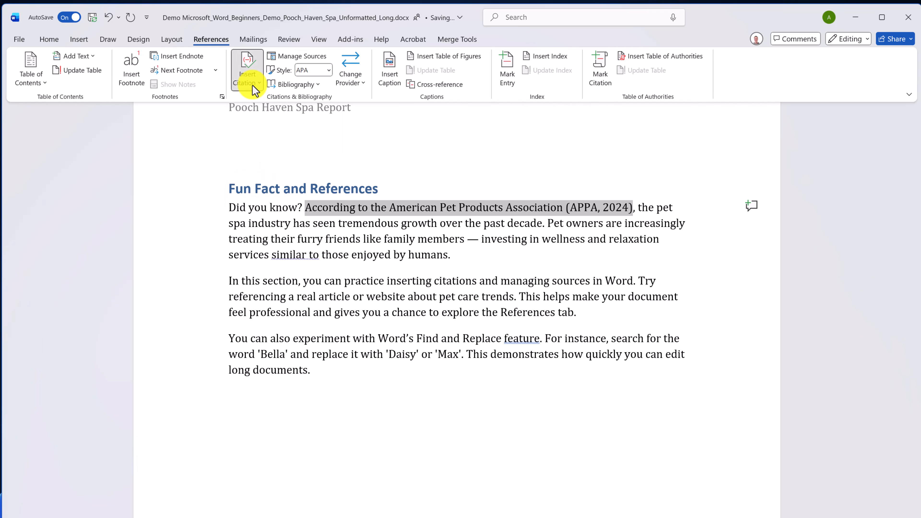
left_click(283, 138)
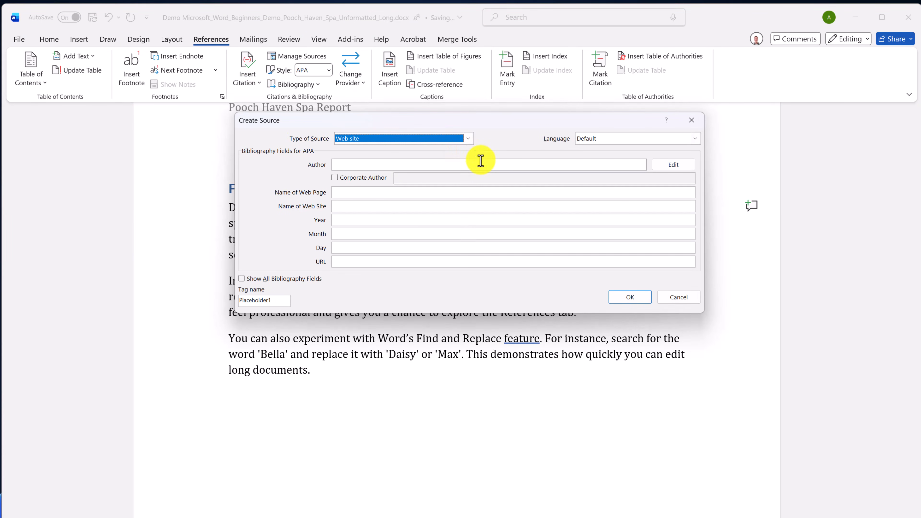
left_click(469, 139)
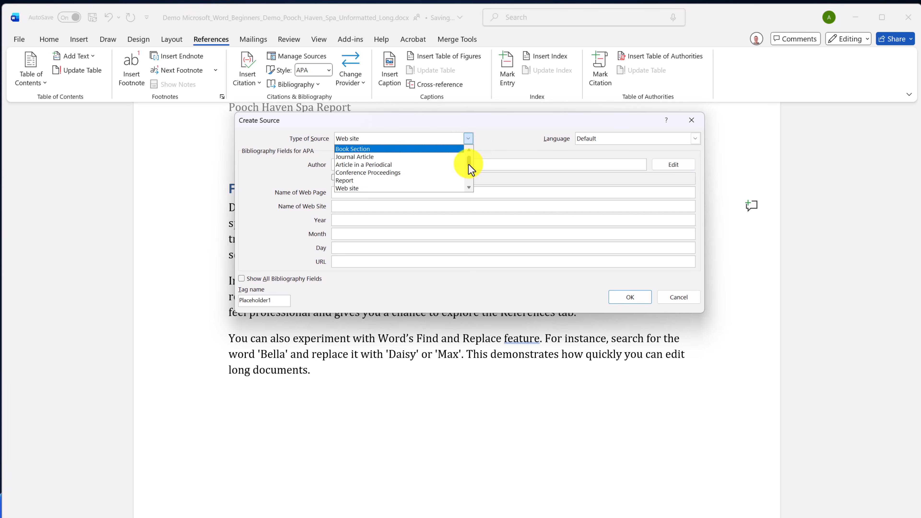
mouse_move(471, 169)
left_mouse_down()
mouse_move(469, 191)
mouse_move(469, 173)
left_mouse_up()
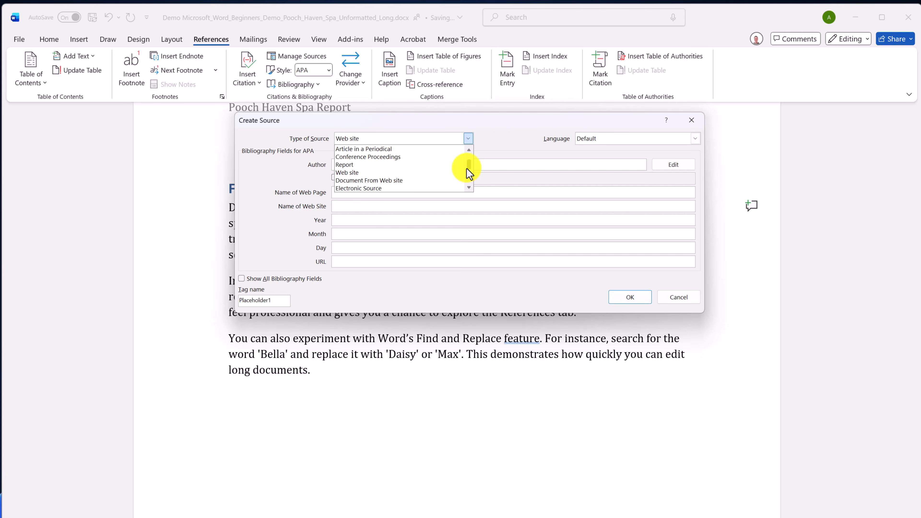
left_click(495, 151)
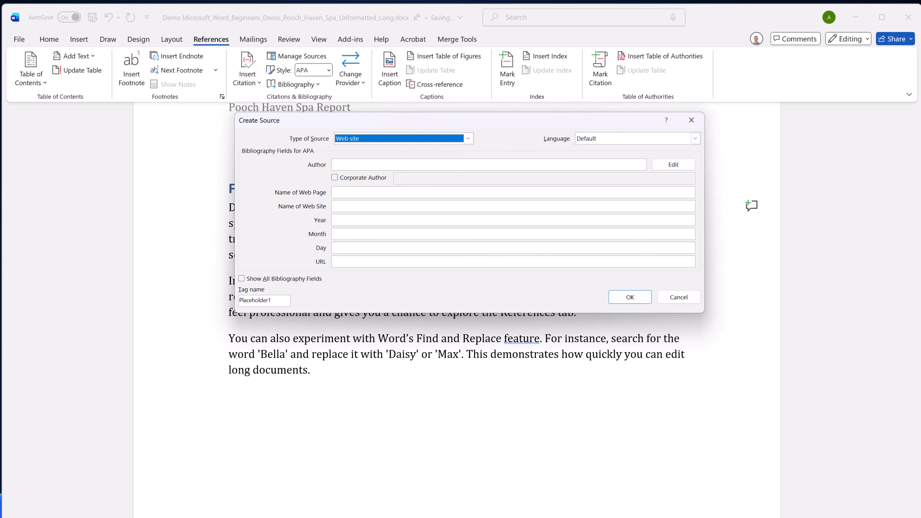
left_click(378, 168)
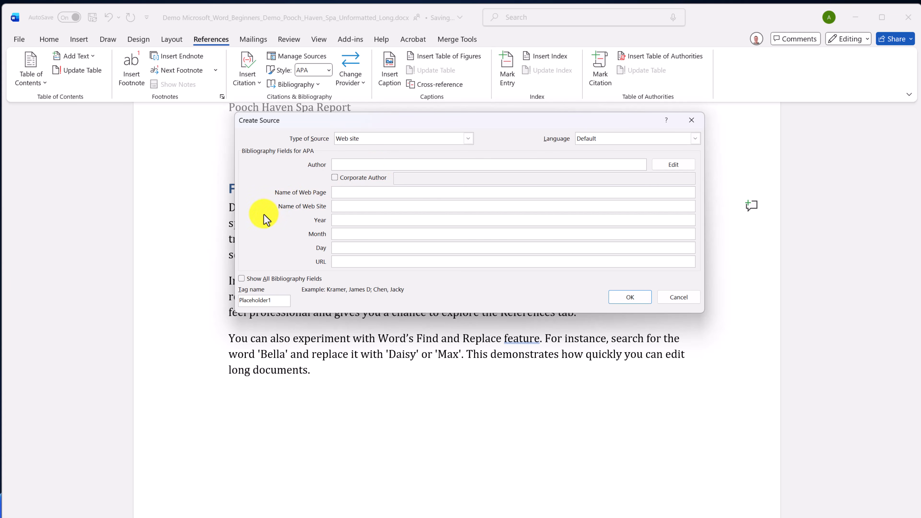
type("American Pet Products Association")
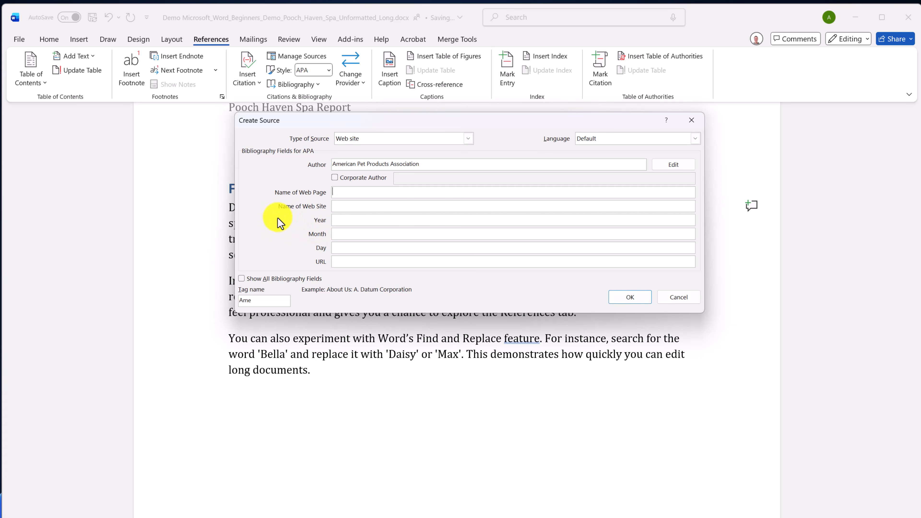
left_click(345, 206)
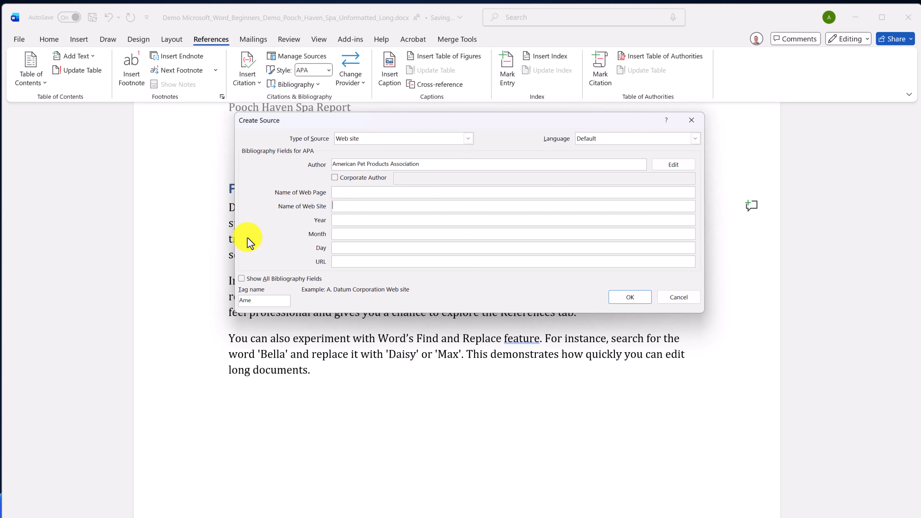
type("APPA")
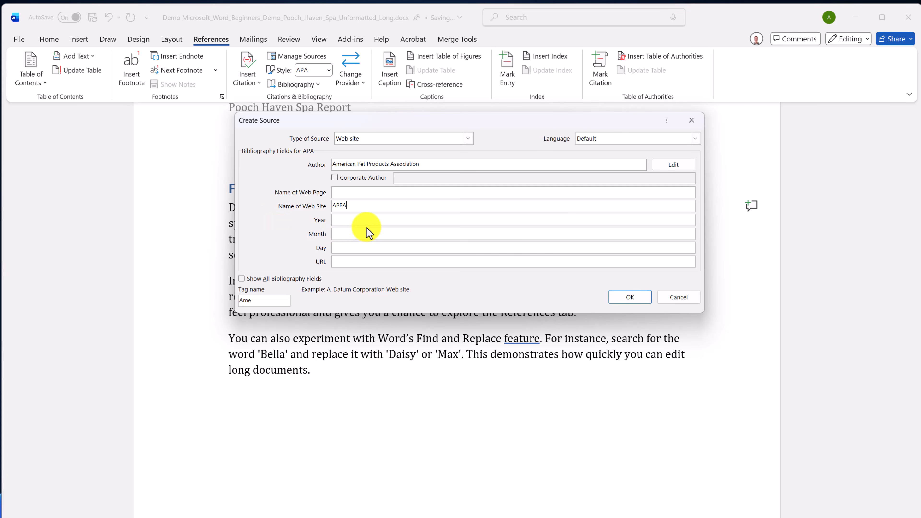
left_click(363, 220)
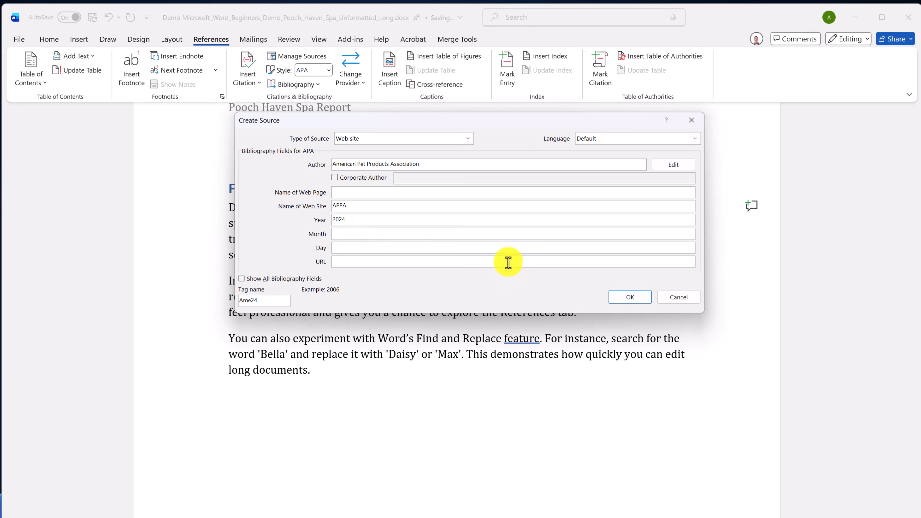
key("alt+Tab")
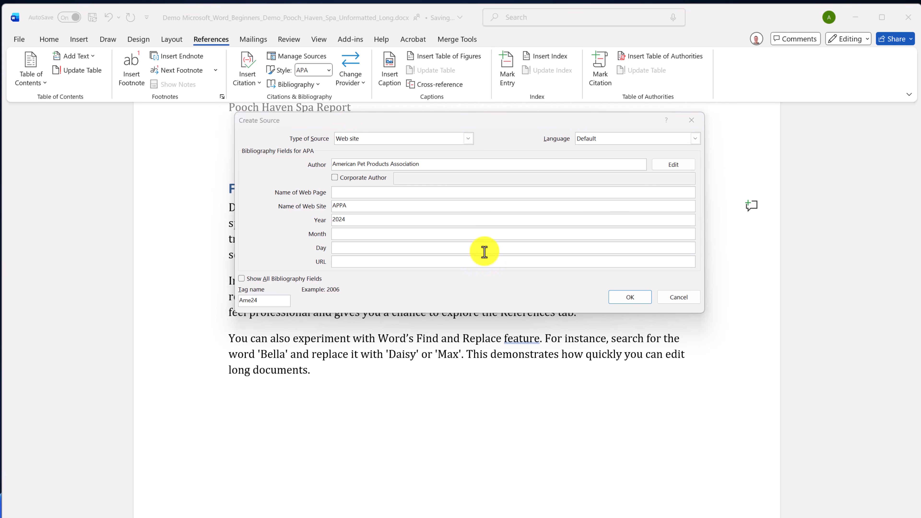
left_click(391, 262)
type("https://americanpetproducts.org/")
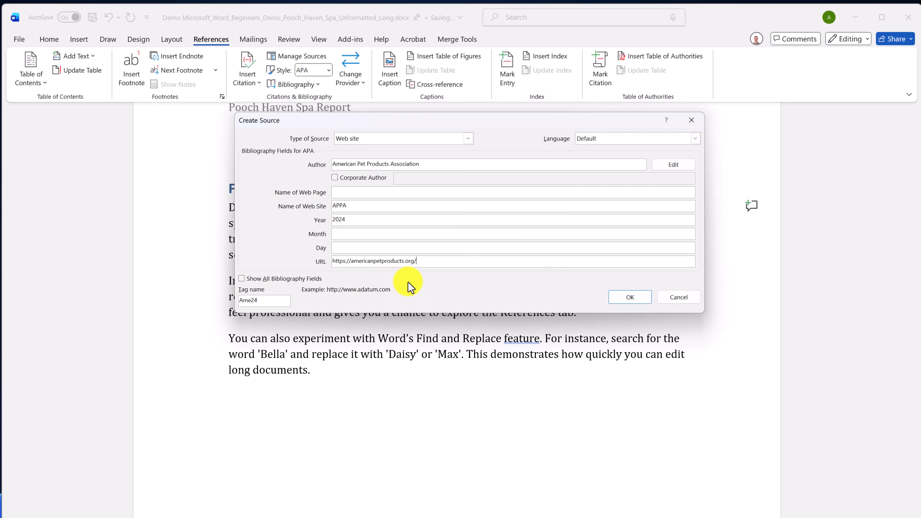
left_click(634, 297)
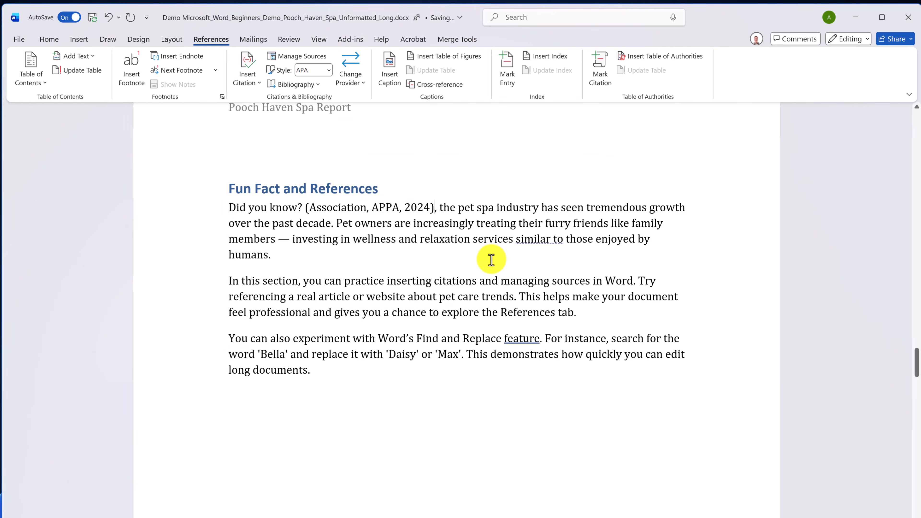
- Insert the built-in Bibliography on a new line below the last paragraph of the Fun Fact and References section
left_click(418, 209)
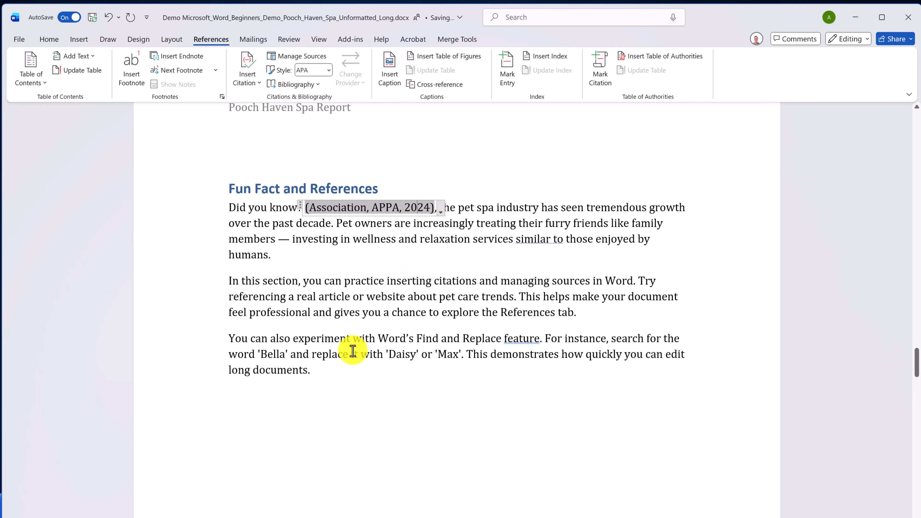
left_click(328, 374)
key("Return")
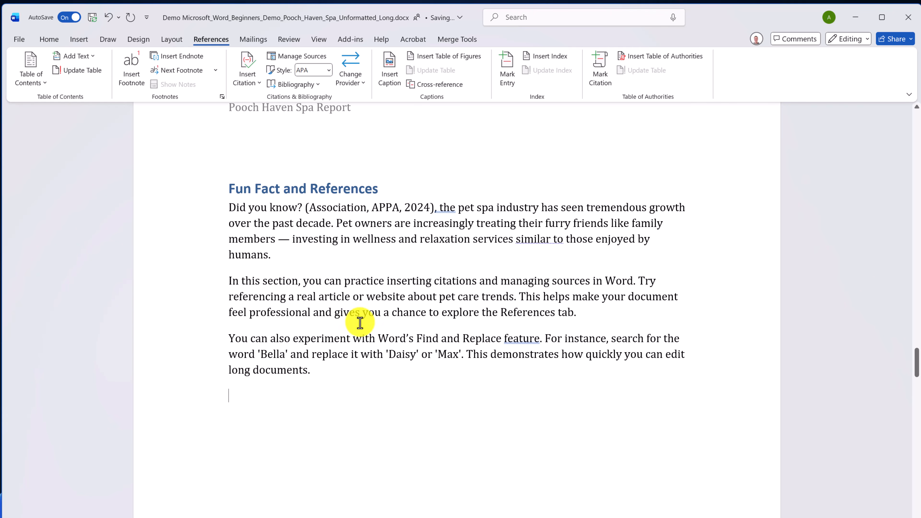
left_click(316, 86)
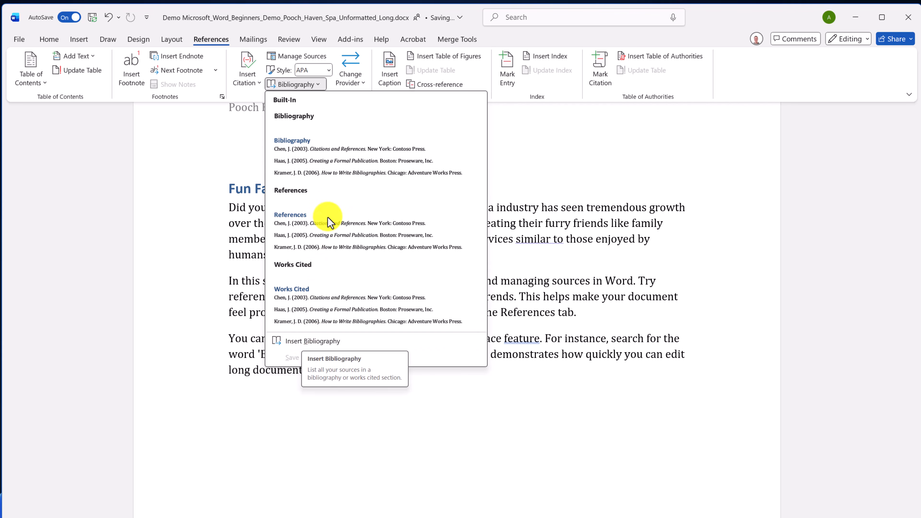
left_click(339, 164)
scroll(368, 264, "up", 4)
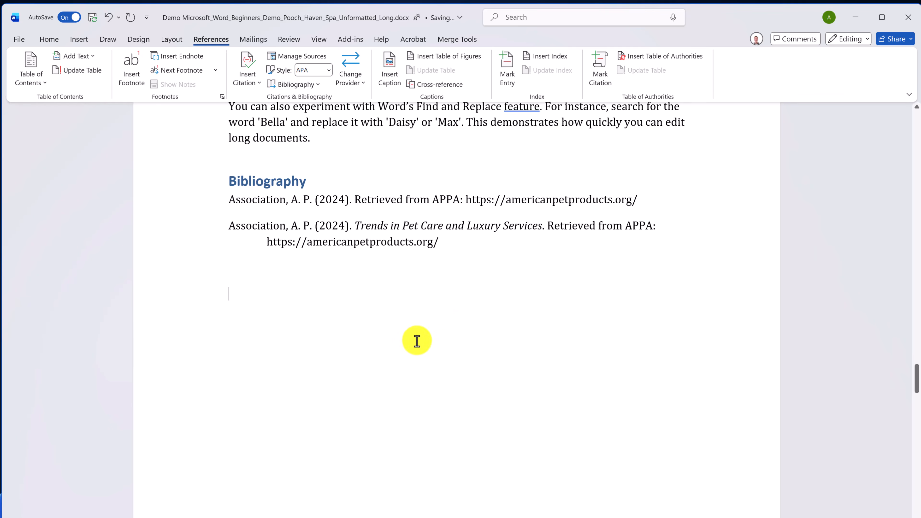
scroll(419, 340, "up", 2)
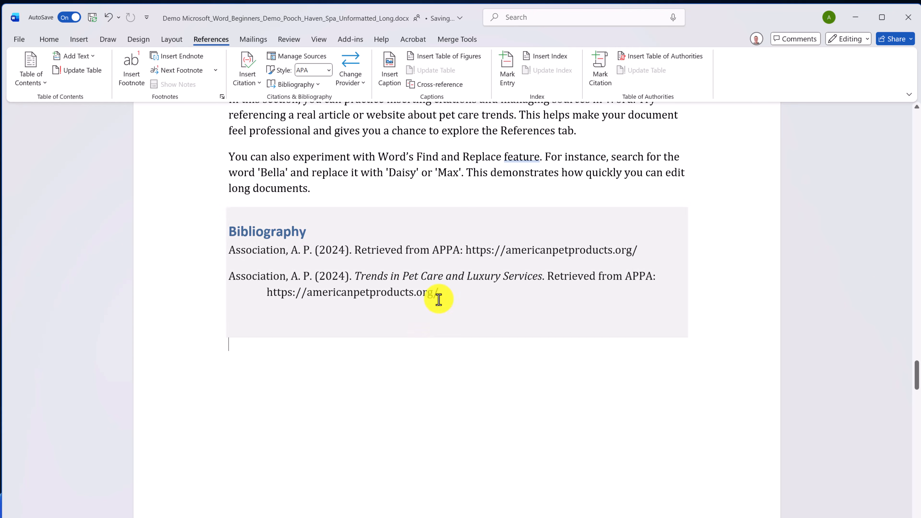
left_click(400, 353)
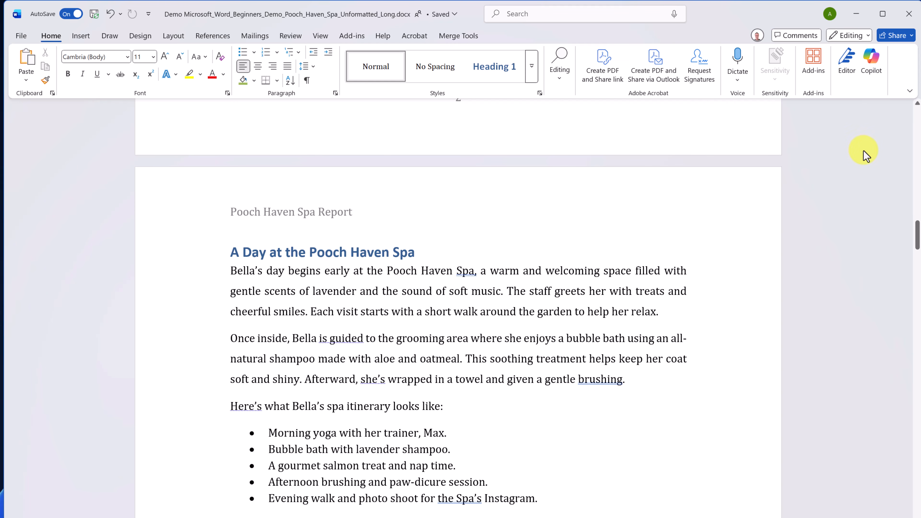
- Ask Copilot to "Rewrite this paragraph to sound more professional for a business report" for the first two paragraphs under A Day at the Pooch Haven Spa
left_click(872, 62)
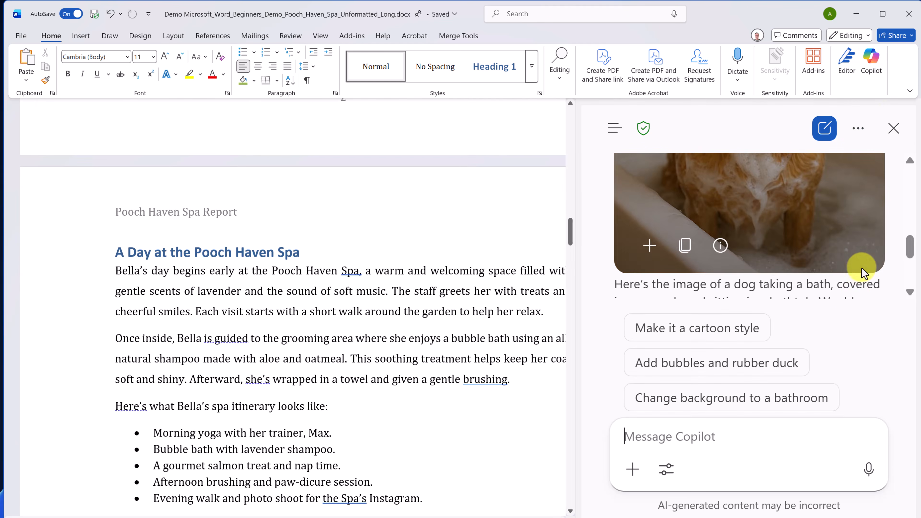
mouse_move(804, 252)
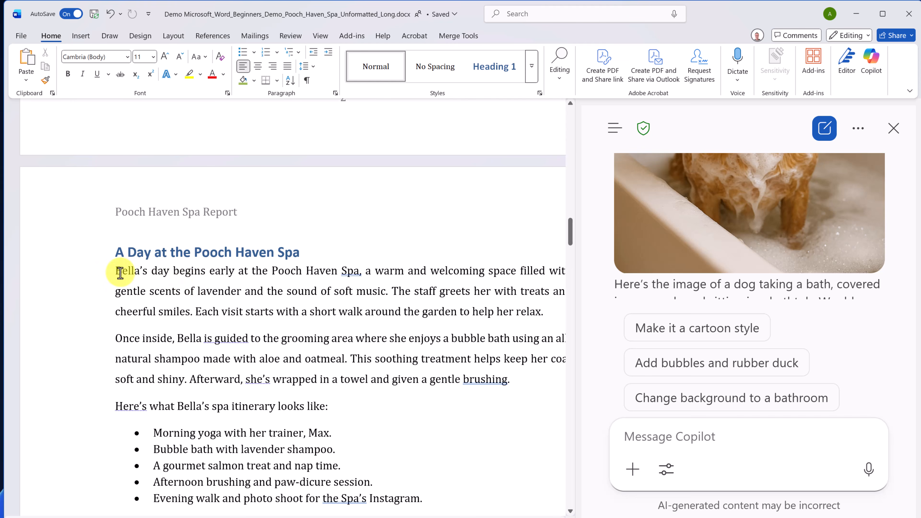
mouse_move(116, 270)
left_mouse_down()
mouse_move(503, 358)
mouse_move(526, 379)
left_mouse_up()
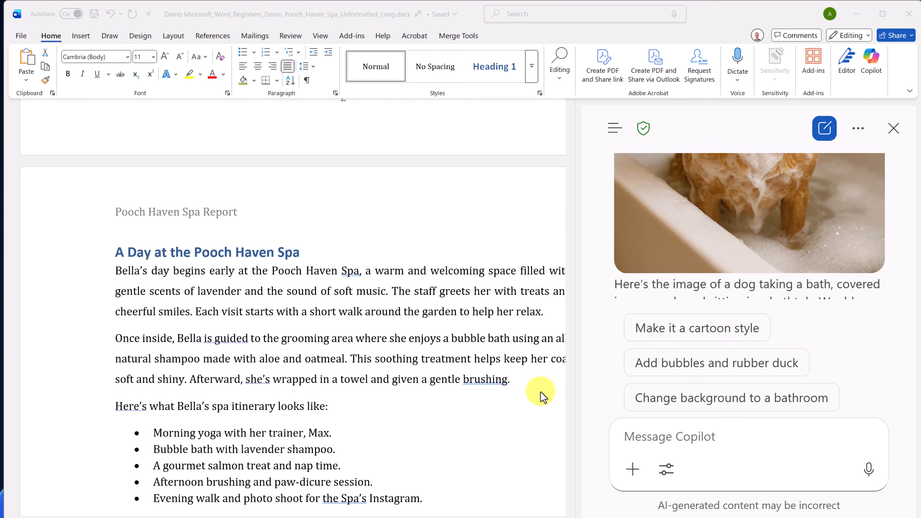
left_click(508, 383)
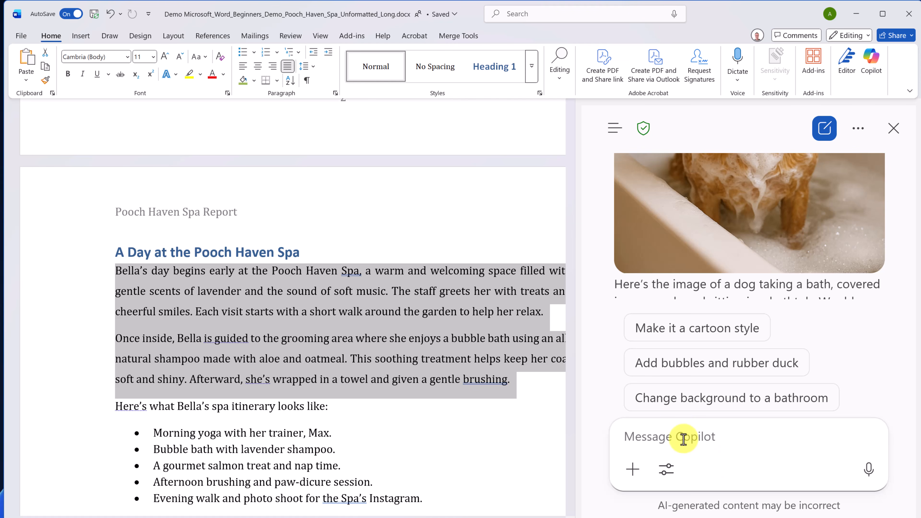
type("Rewrite this paragraph to sound more professional for a business report")
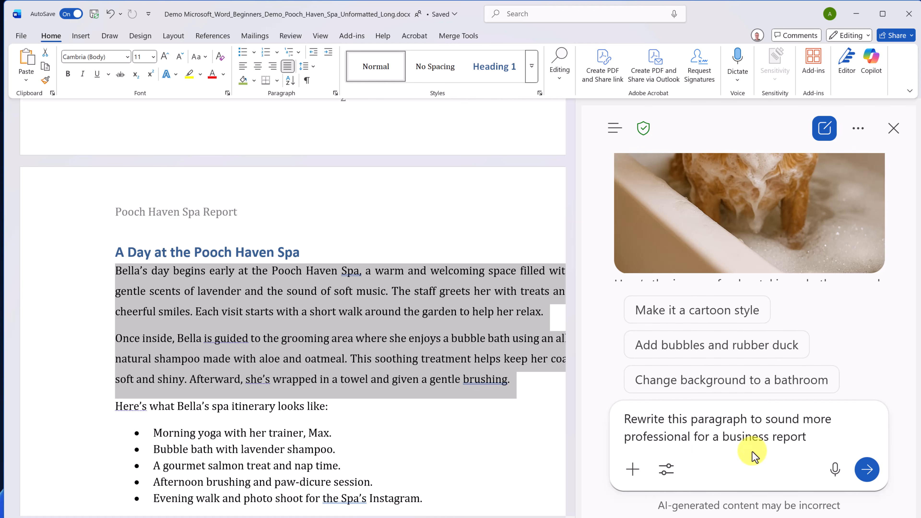
left_click(868, 470)
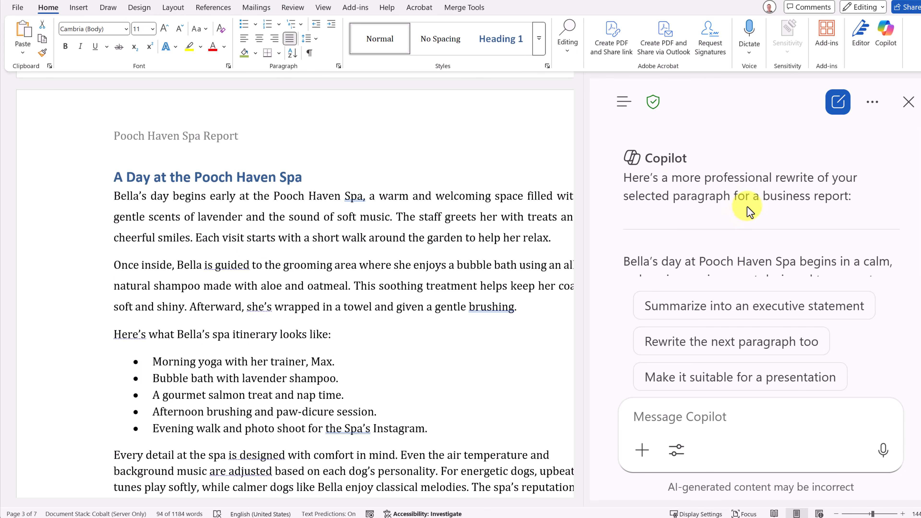
- Review Copilot's rewrite and replace the two opening paragraphs under A Day at the Pooch Haven Spa with it
scroll(748, 206, "down", 2)
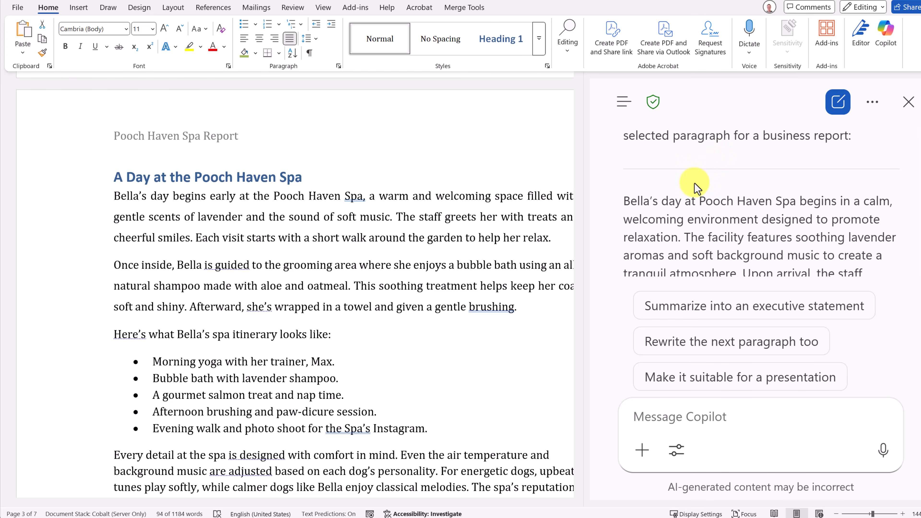
scroll(703, 203, "down", 4)
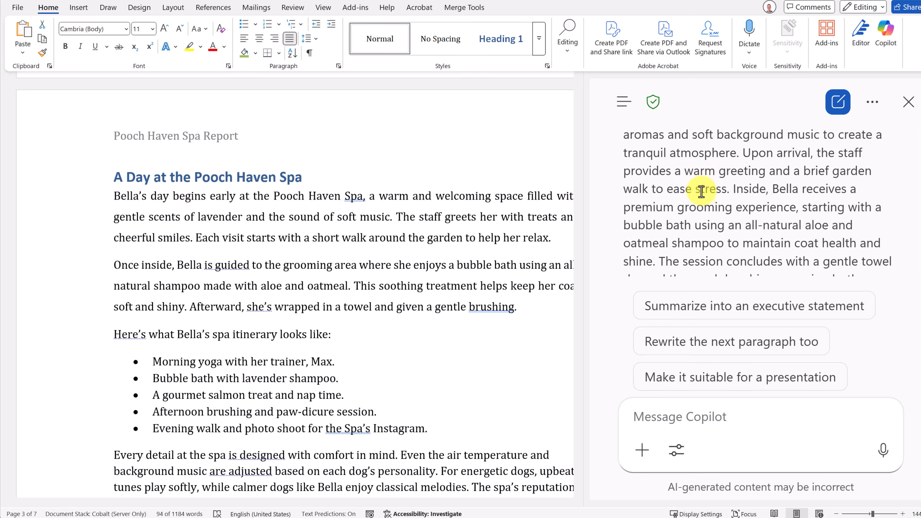
scroll(704, 193, "down", 2)
scroll(710, 196, "down", 2)
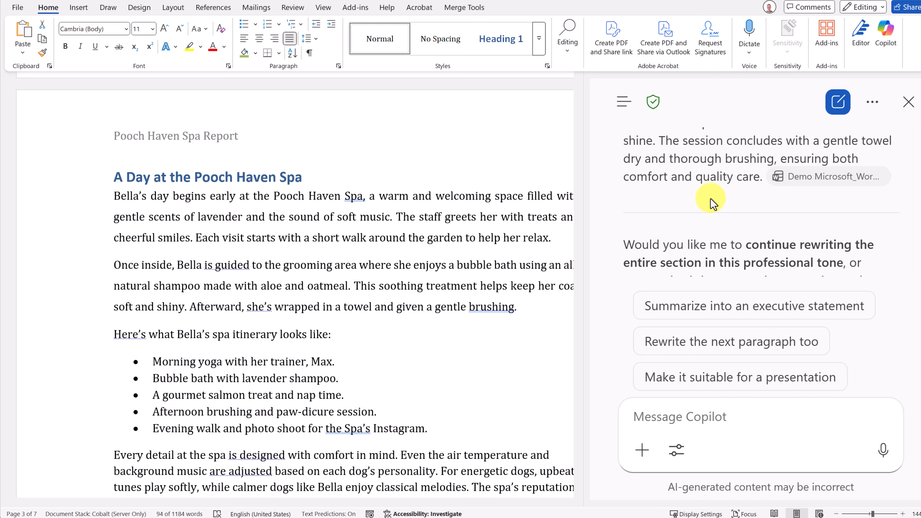
scroll(689, 194, "down", 5)
scroll(687, 192, "down", 1)
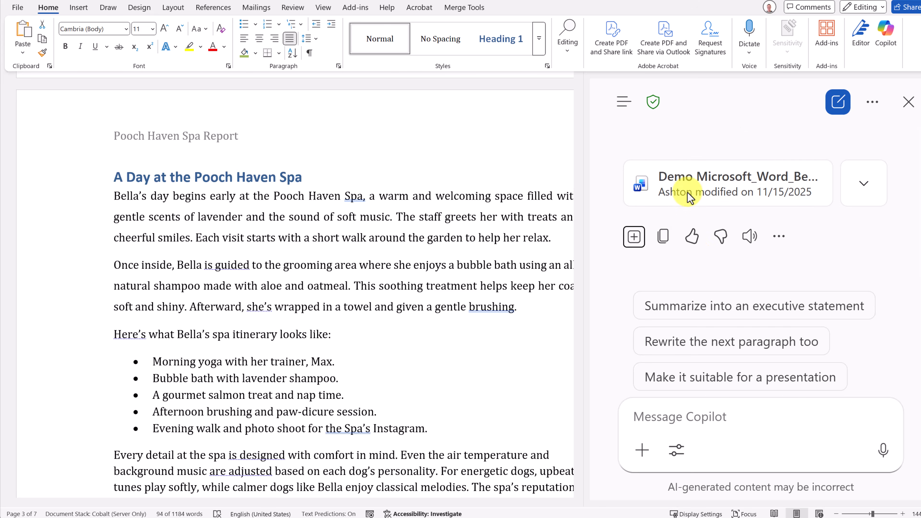
left_click(635, 239)
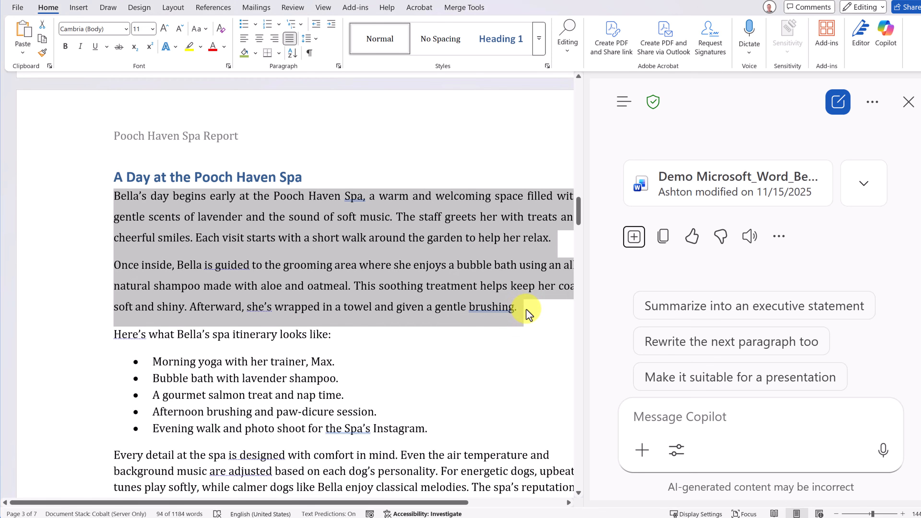
key("Delete")
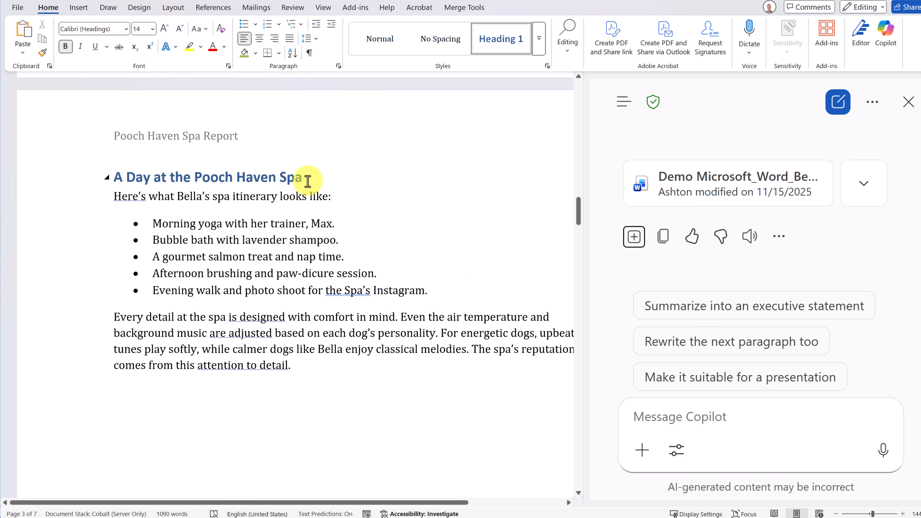
key("Return")
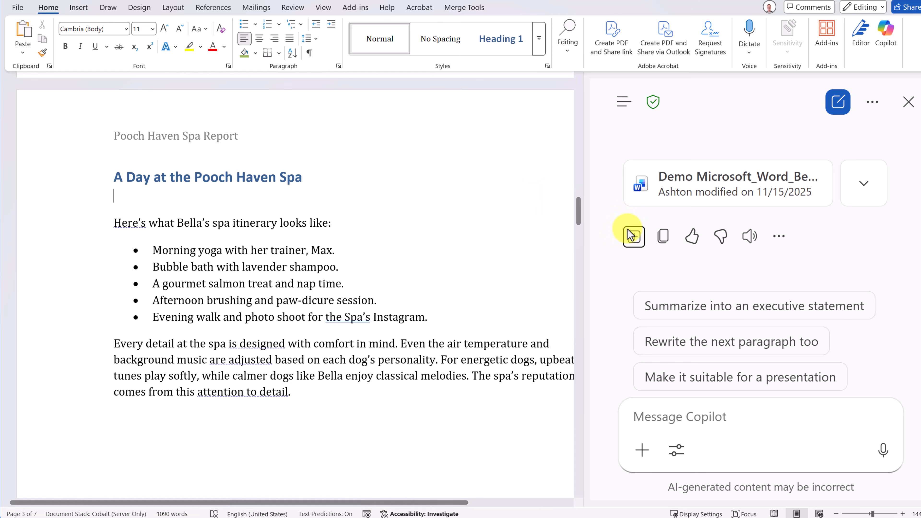
left_click(634, 236)
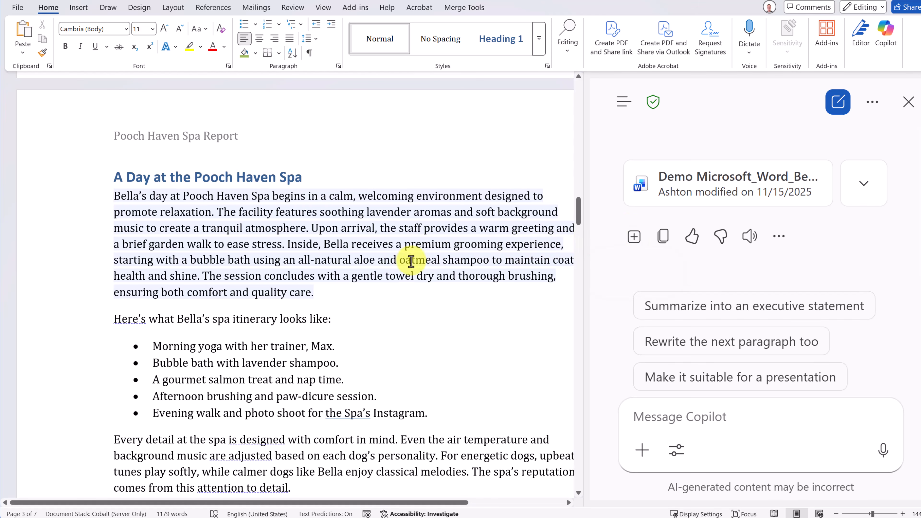
left_click(367, 277)
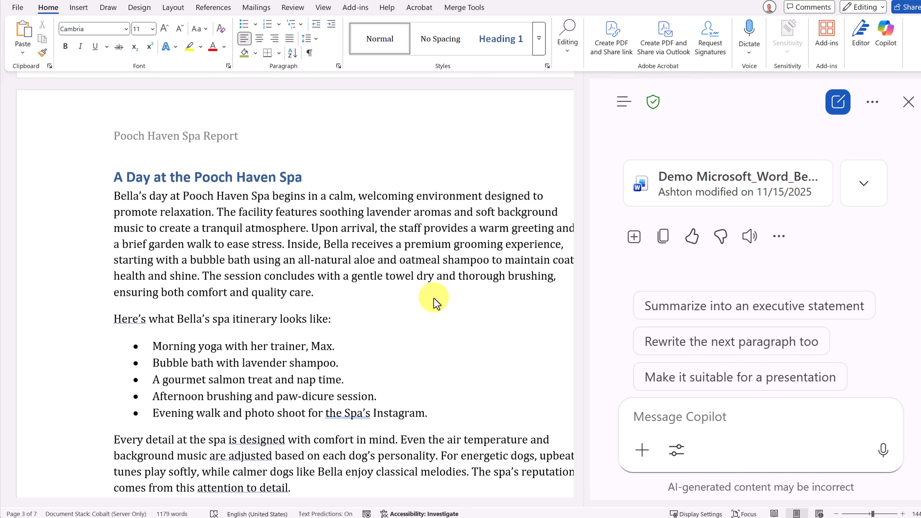
- Ask Copilot to "Summarize this section into three bullet points" for the second paragraph under Bella's Spa Package Options
scroll(433, 298, "down", 1)
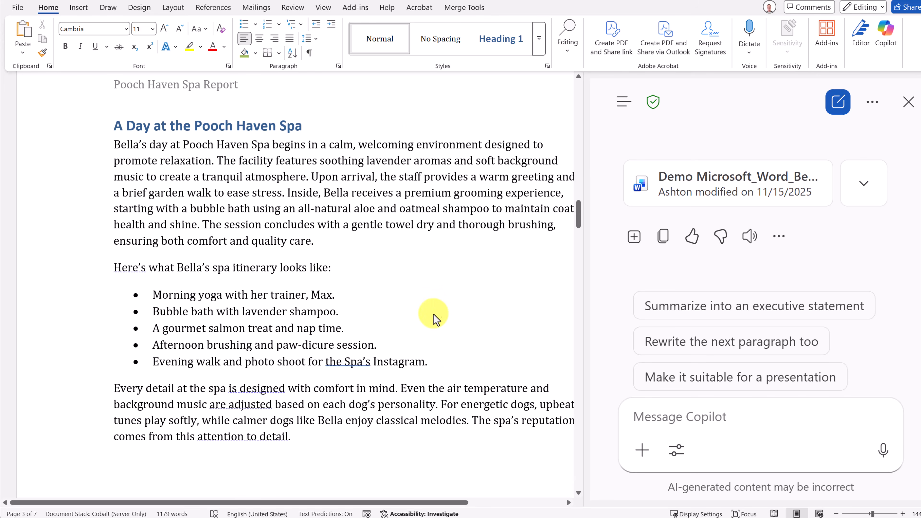
scroll(390, 328, "down", 1)
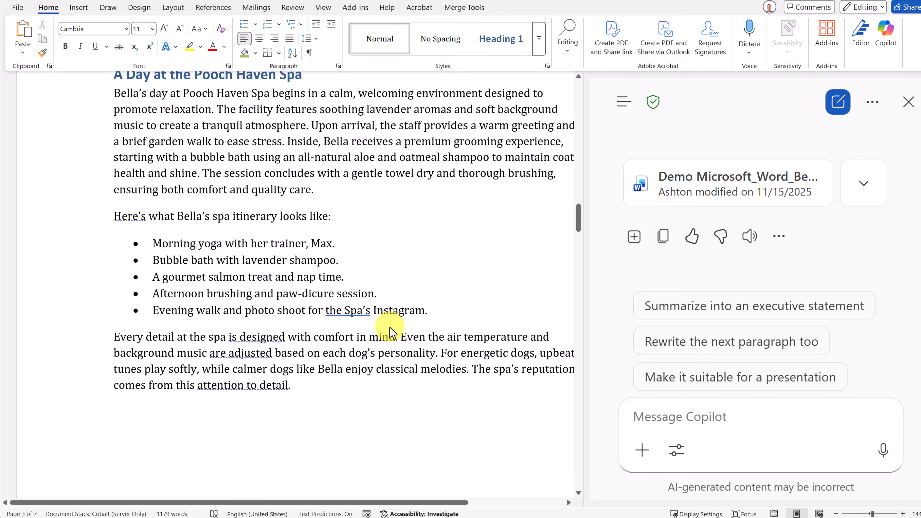
scroll(391, 327, "down", 3)
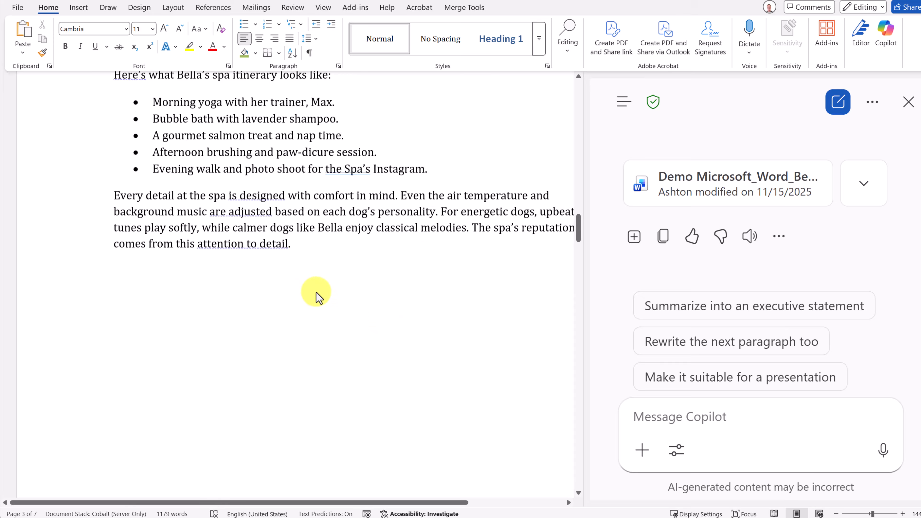
scroll(315, 295, "down", 5)
scroll(316, 298, "down", 10)
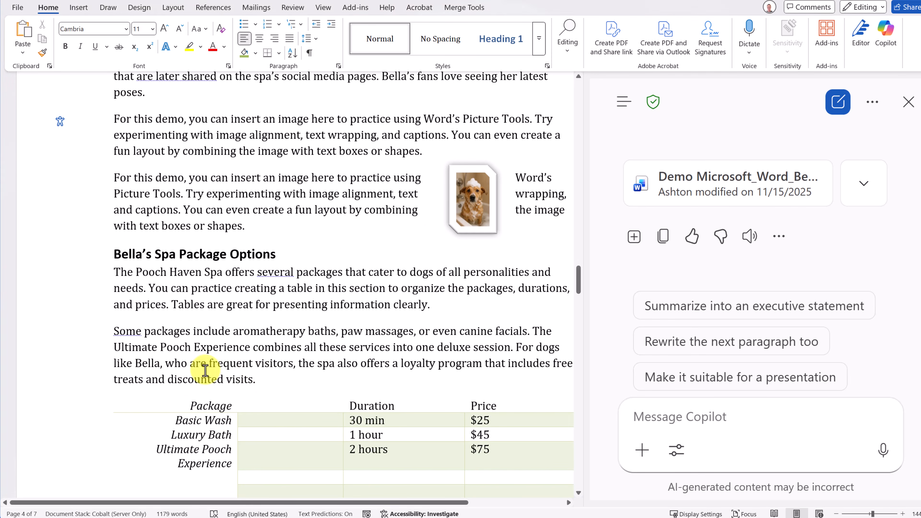
left_click(118, 335)
left_click(117, 331)
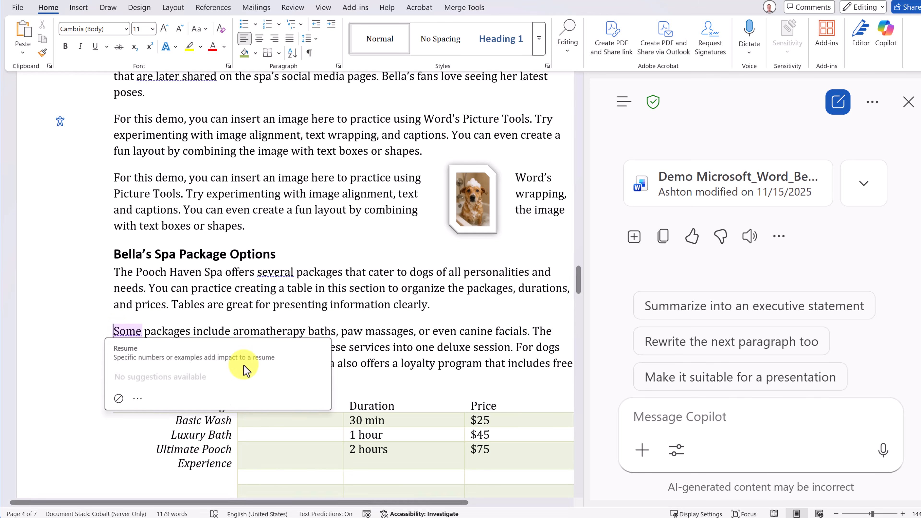
left_click(385, 364)
triple_click(101, 328)
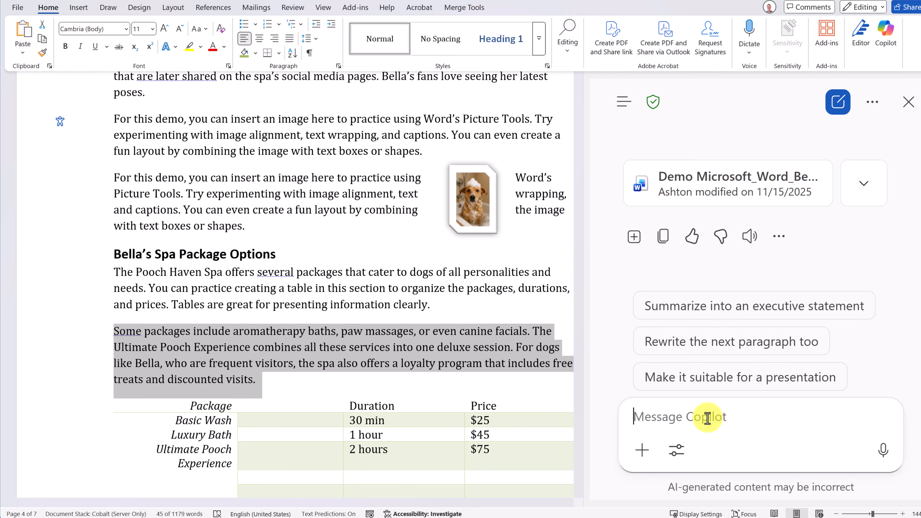
type("Summarize this section into three bullet points")
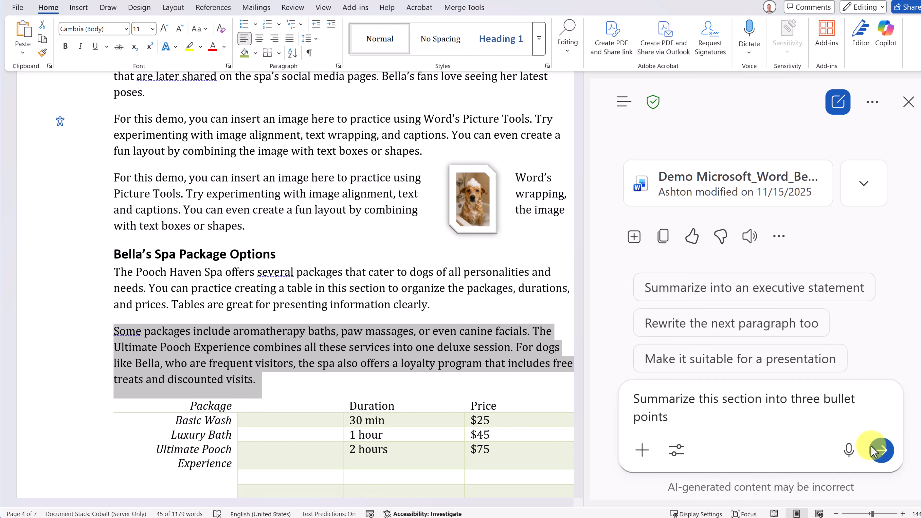
left_click(881, 450)
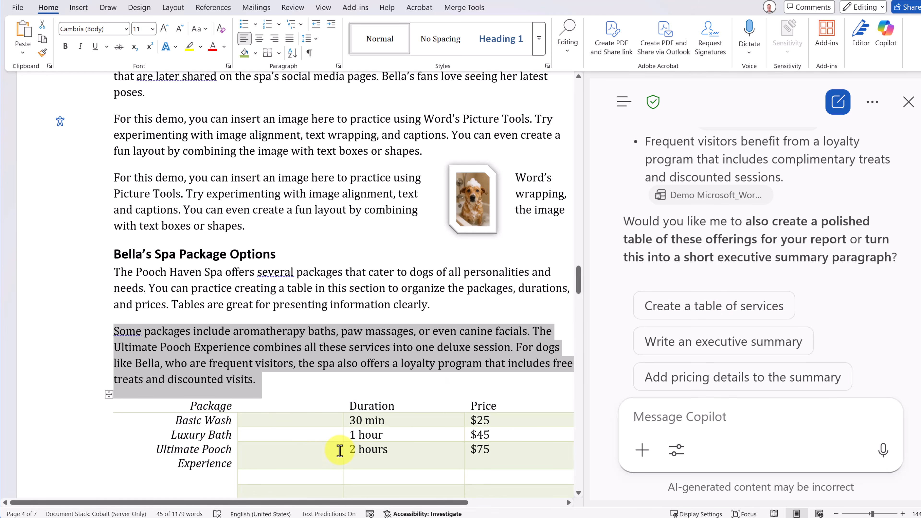
- Have Copilot create a table of services and insert it below the second paragraph of Bella's Spa Package Options
left_click(703, 306)
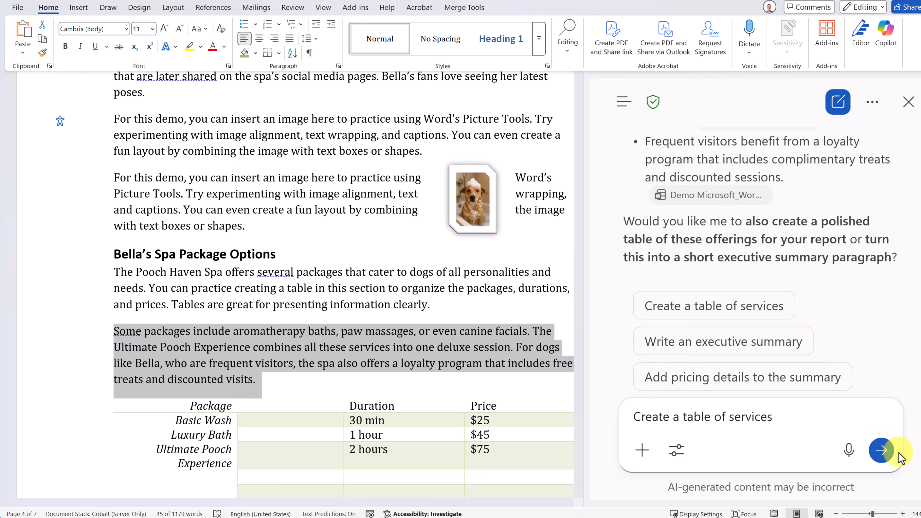
left_click(885, 454)
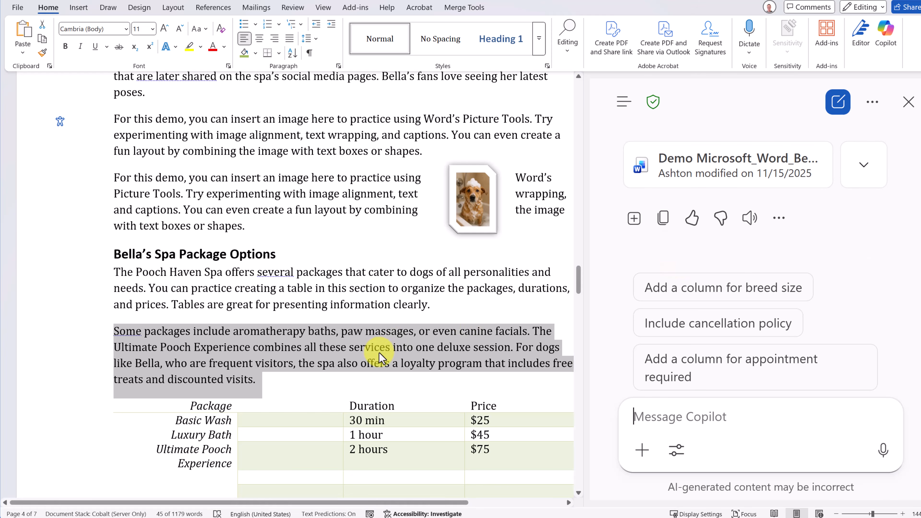
left_click(269, 379)
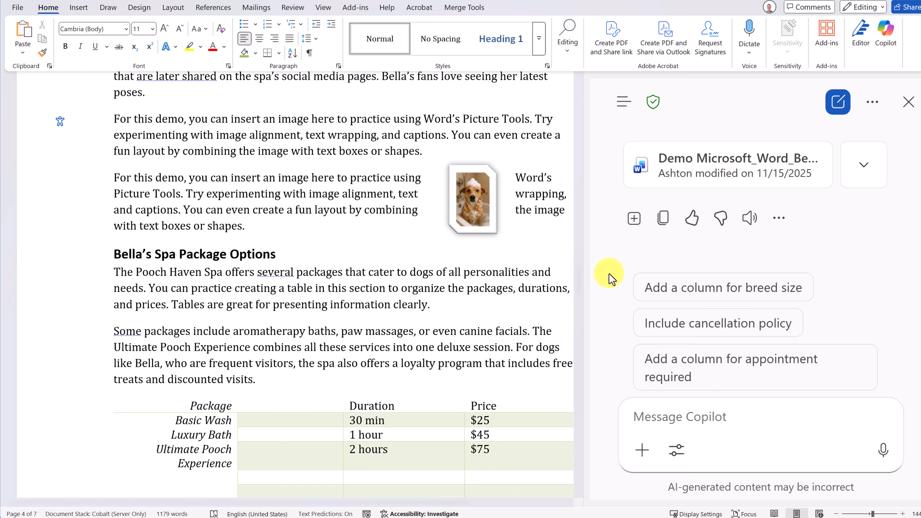
left_click(634, 219)
scroll(359, 350, "down", 2)
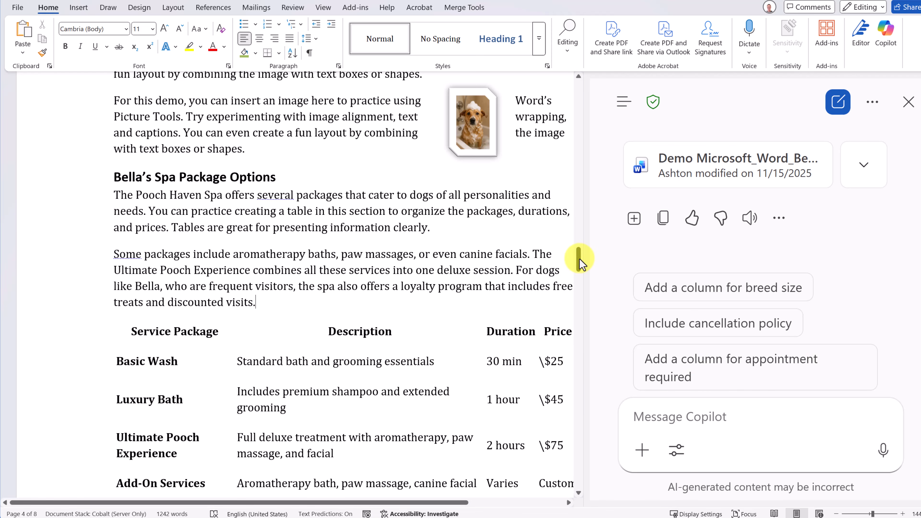
- Ask Copilot to "Give me three catchy social media captions based on this testimonial section." for the Customer Reviews and Testimonials text
left_click_drag(579, 259, 572, 411)
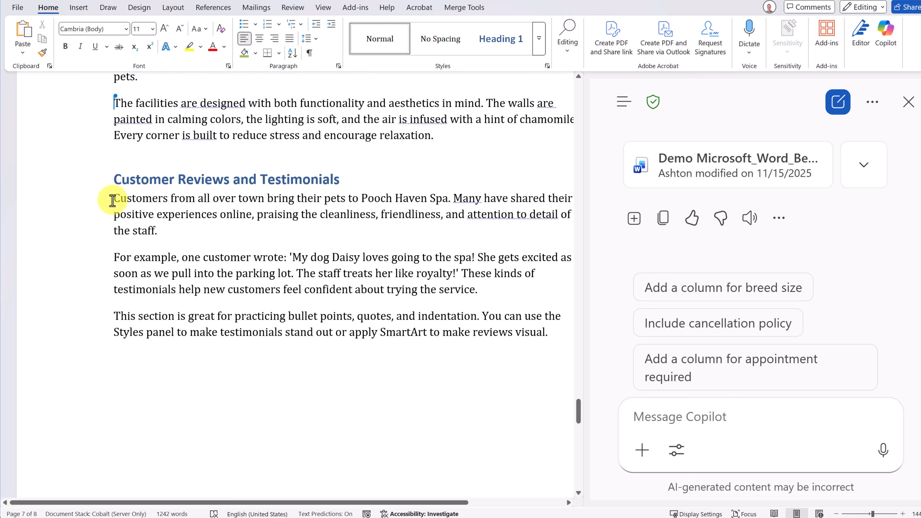
left_click_drag(113, 200, 553, 337)
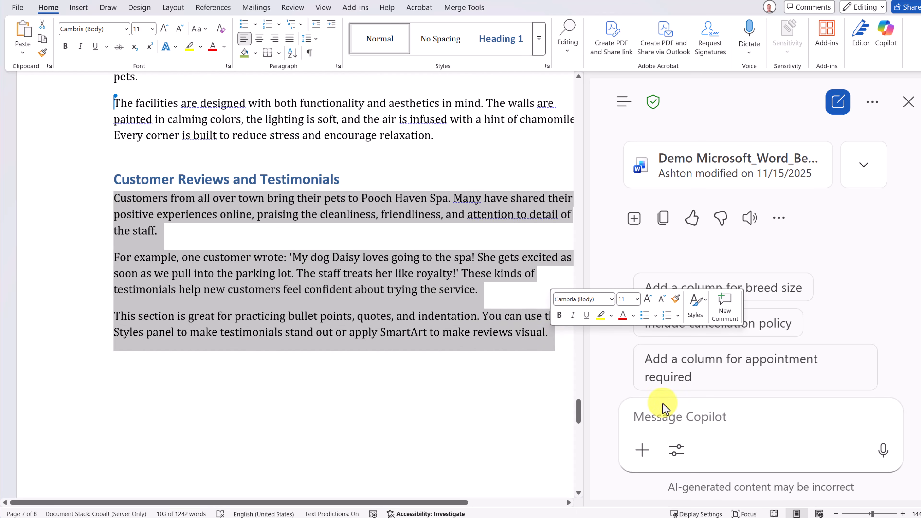
type("Give me three catchy social media captions based on this testimonial section.")
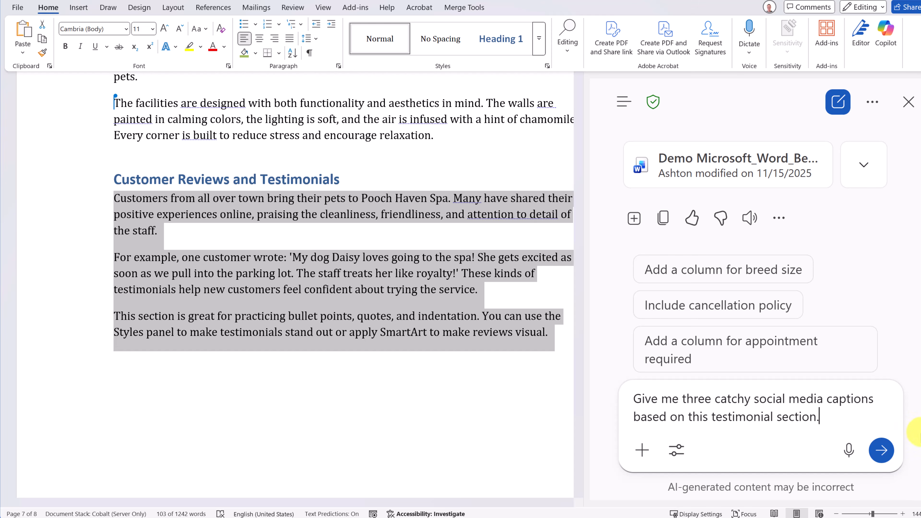
left_click(882, 451)
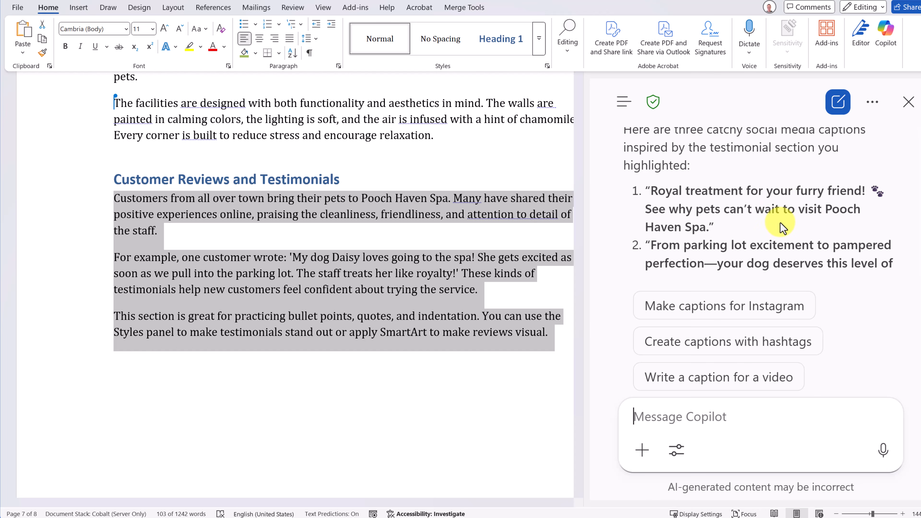
scroll(769, 223, "down", 2)
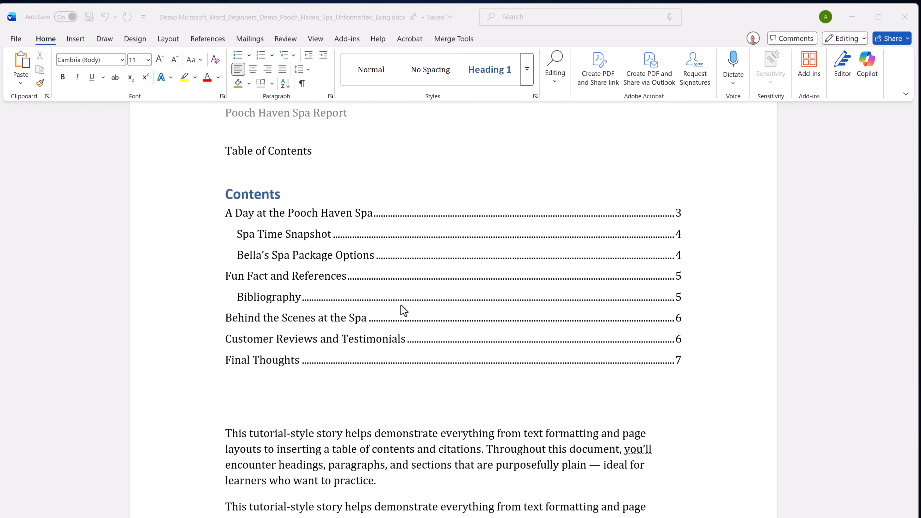
- Update the document's table of contents to match the current headings and page numbers
left_click(311, 261)
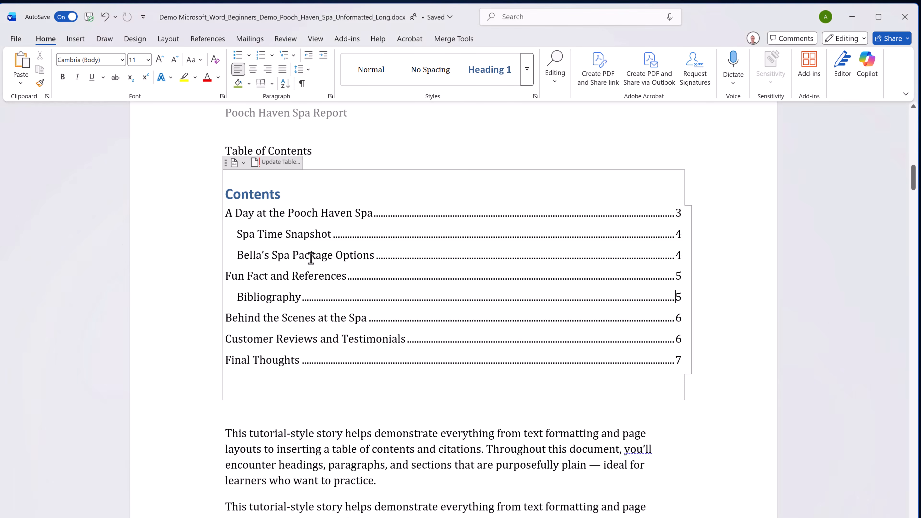
left_click(278, 164)
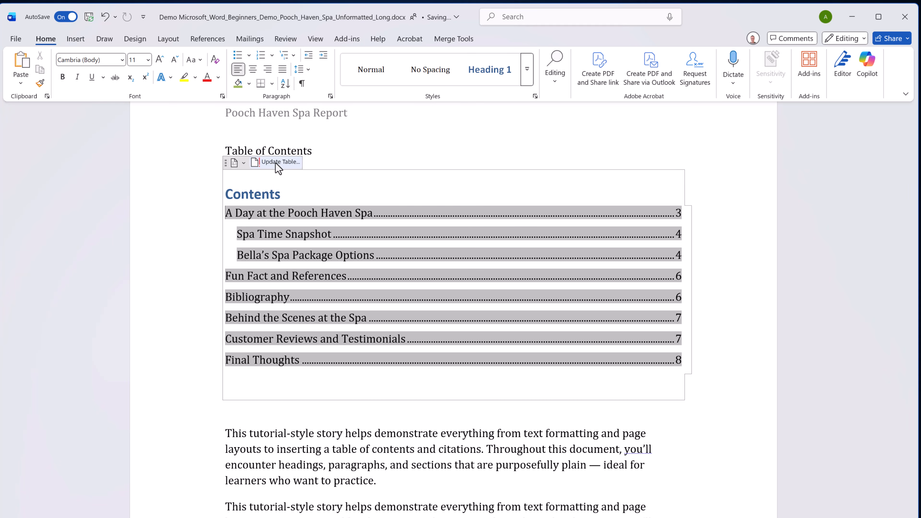
left_click(468, 406)
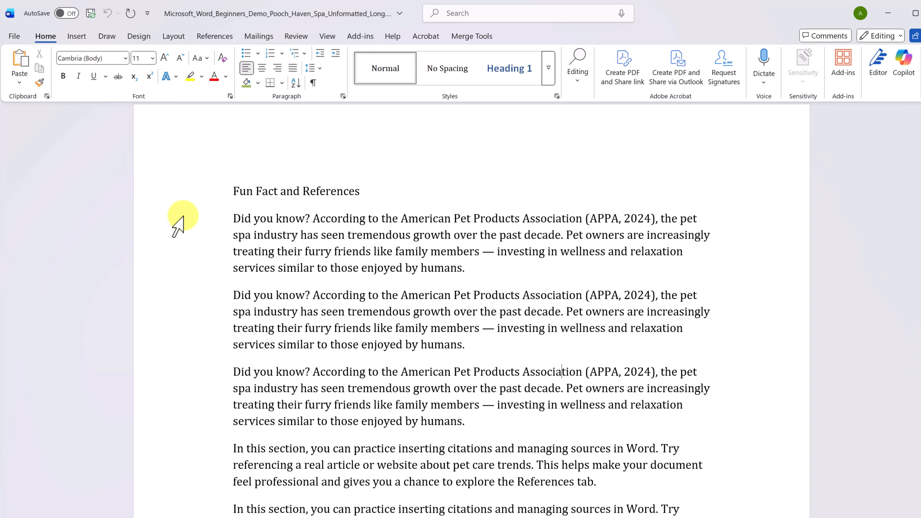
- Look at where a copy of the document can be saved, and choose PDF (*.pdf) as its file type
left_click(14, 36)
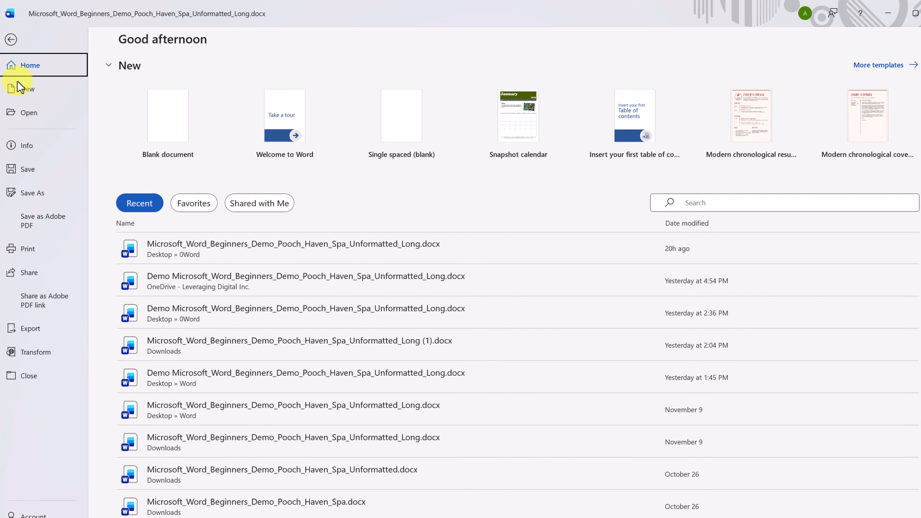
left_click(32, 193)
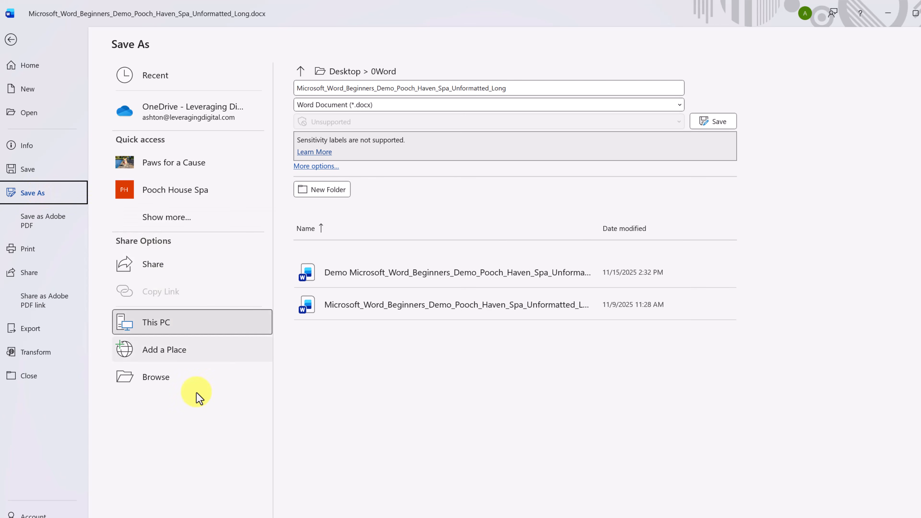
left_click(159, 386)
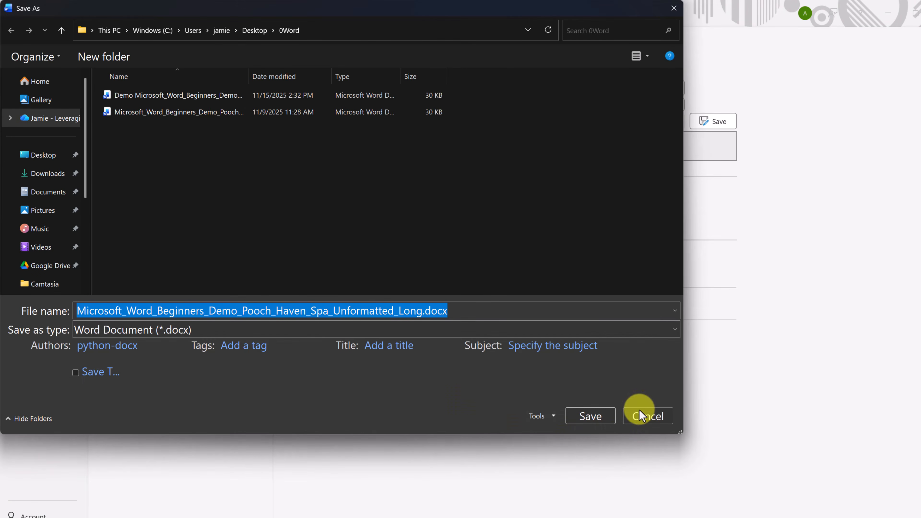
left_click(647, 413)
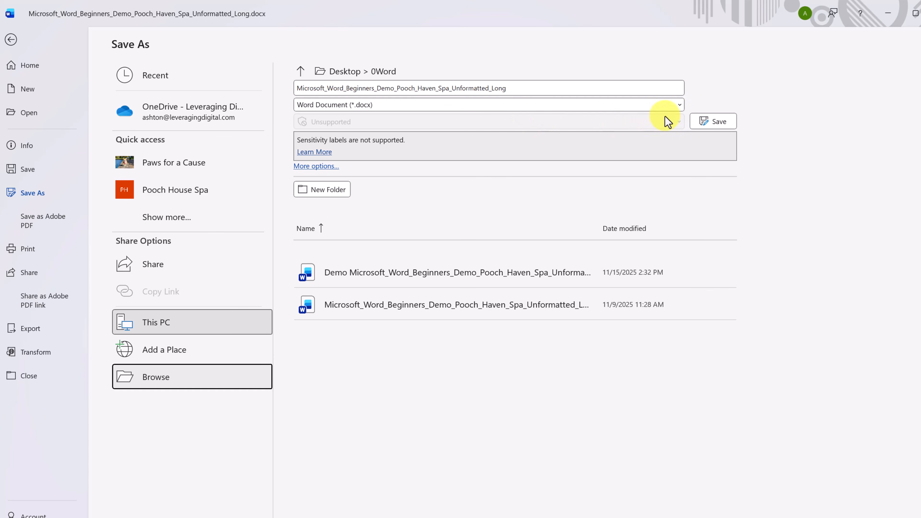
left_click(680, 109)
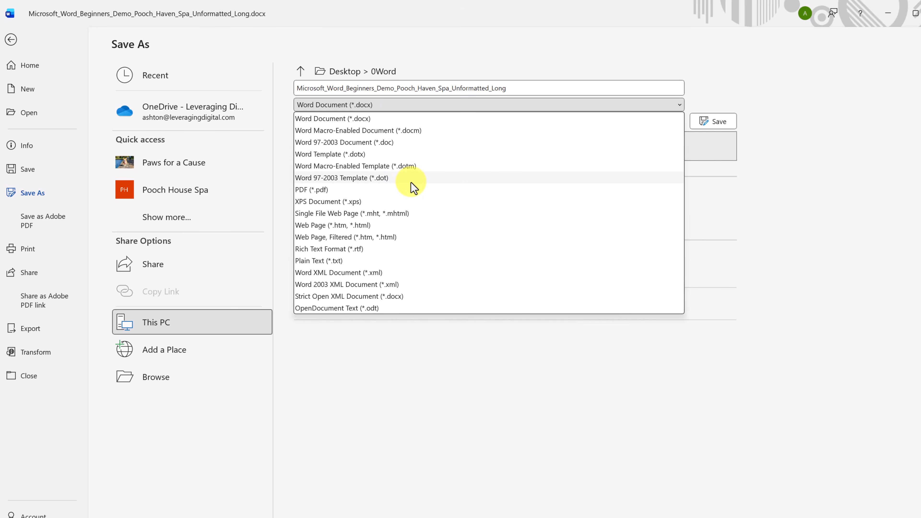
left_click(348, 190)
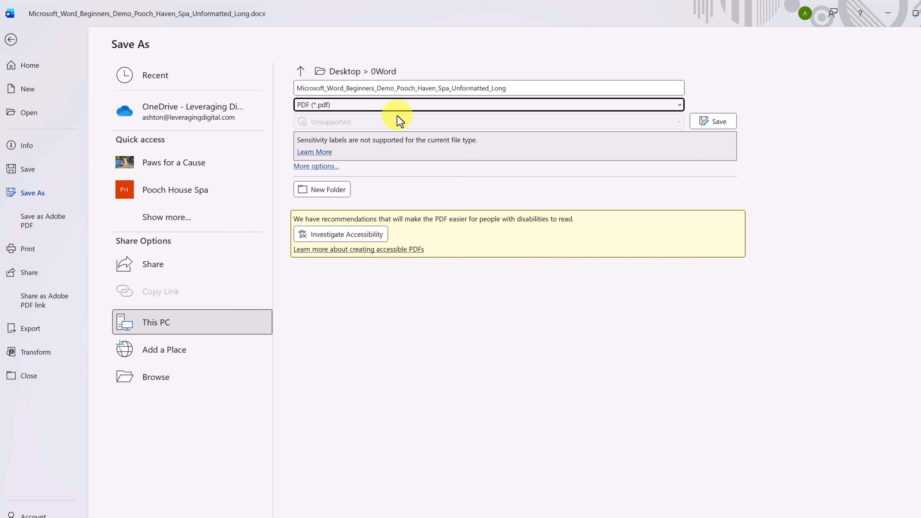
- Save the document as an Adobe PDF named Microsoft_Word_Beginners_Demo_Pooch_Haven_Spa_Unformatted_Long.pdf in the 0Word folder, allowing PDFMaker to save the file first
left_click(35, 222)
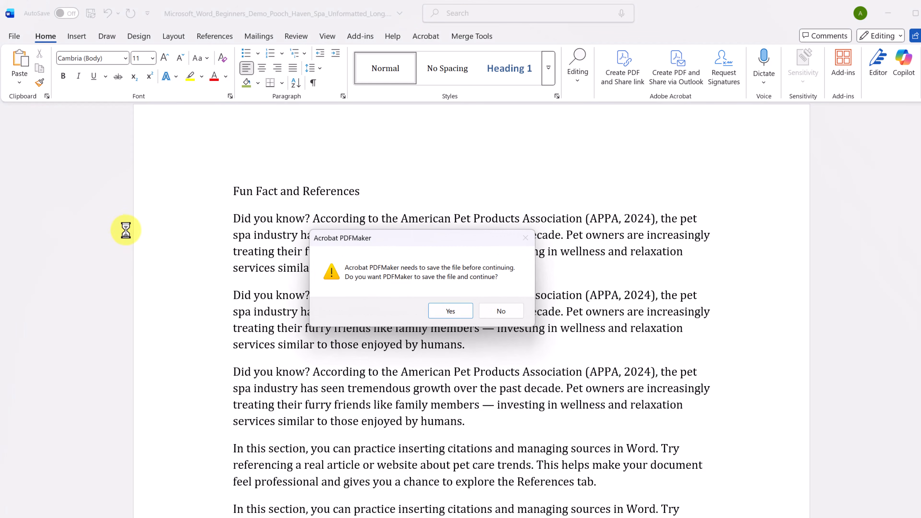
left_click(451, 311)
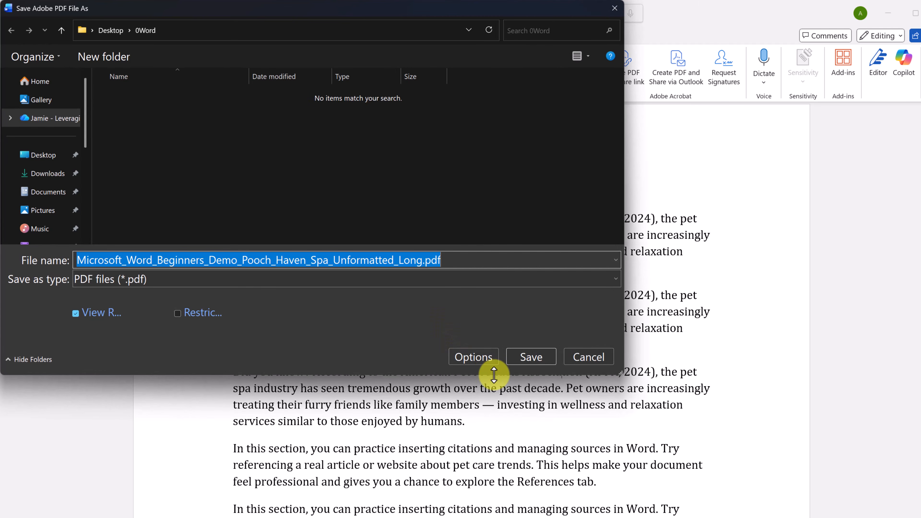
left_click(531, 357)
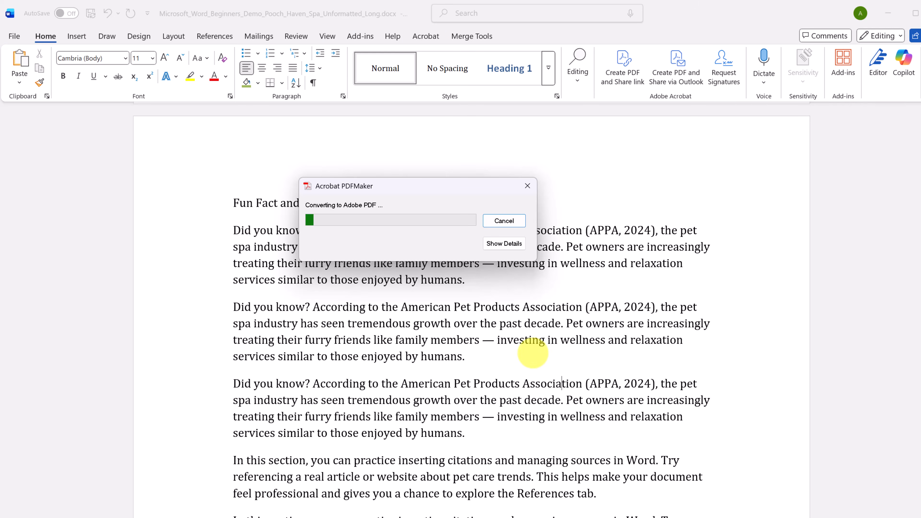